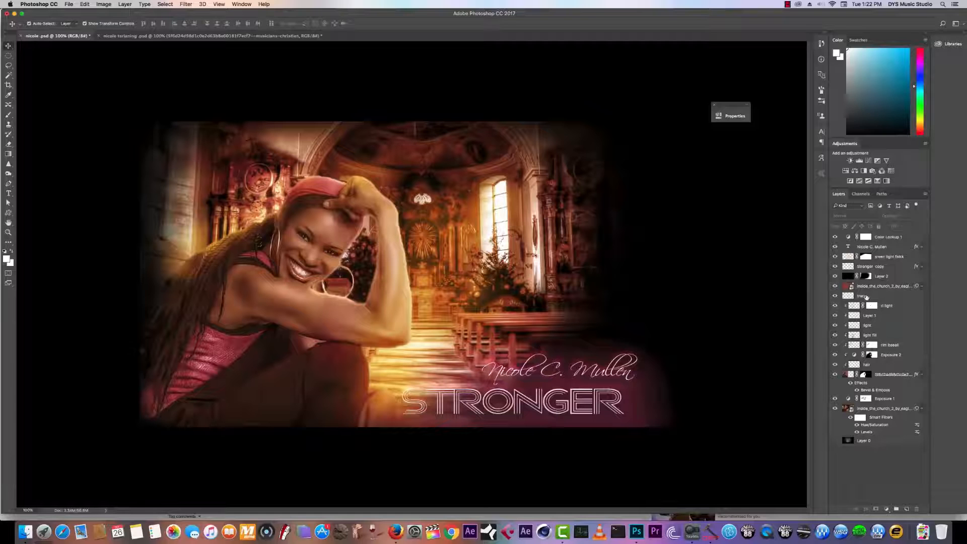
left_click(853, 296)
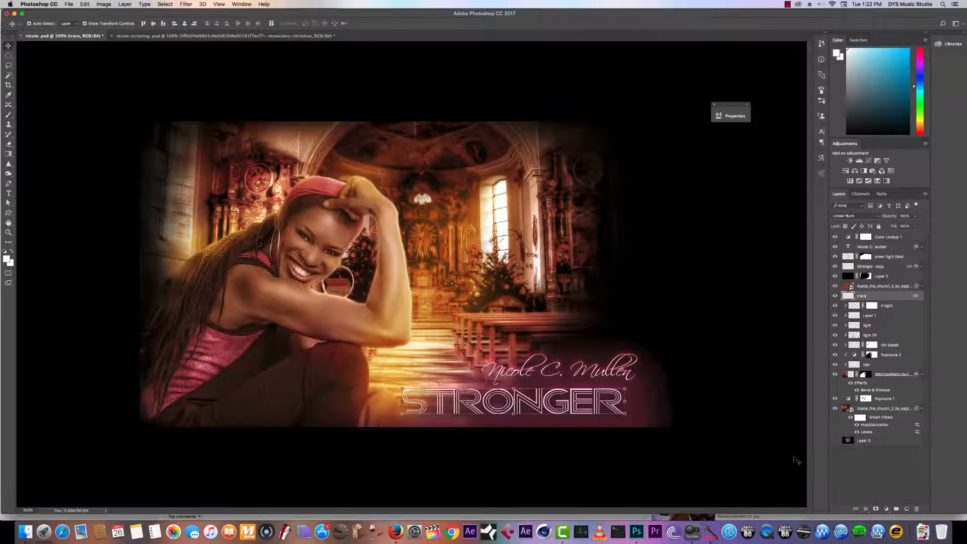
left_click(853, 467)
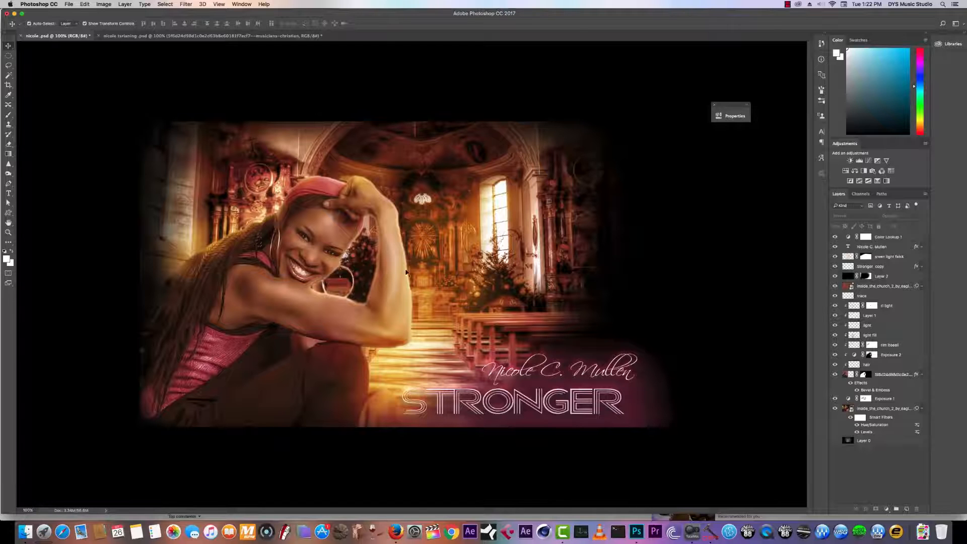
Switch to Finder, close the Mixdown folder window, and open the woman's portrait JPG in Preview.
left_click(25, 532)
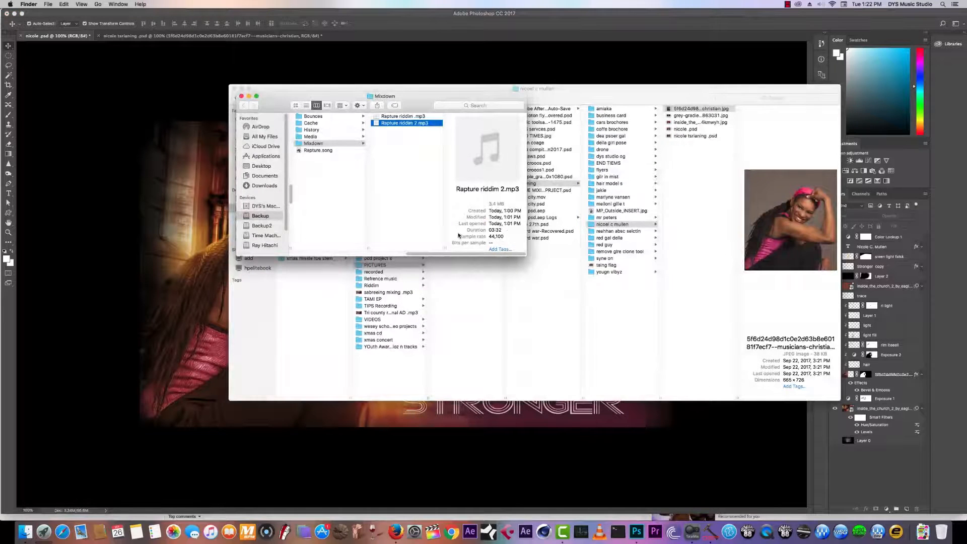
left_click(242, 96)
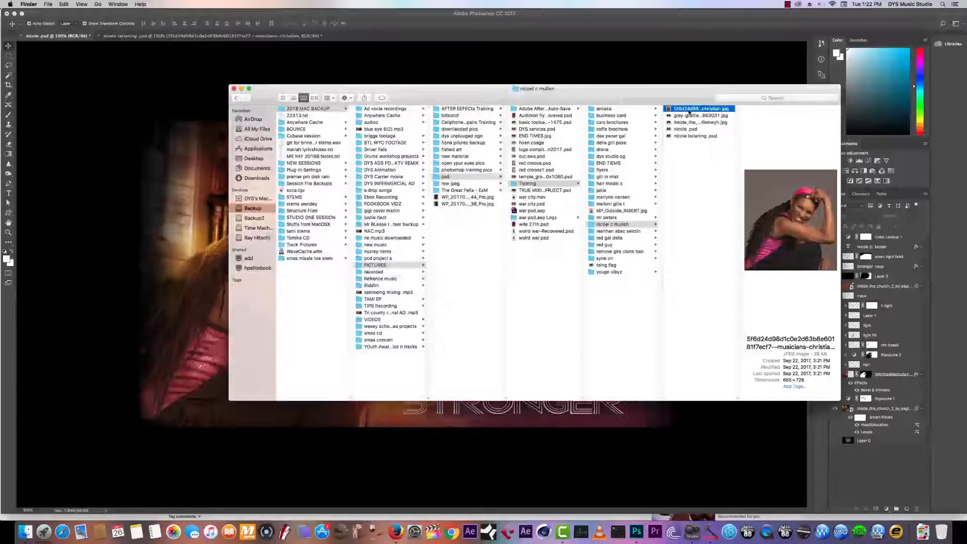
right_click(715, 113)
left_click(26, 535)
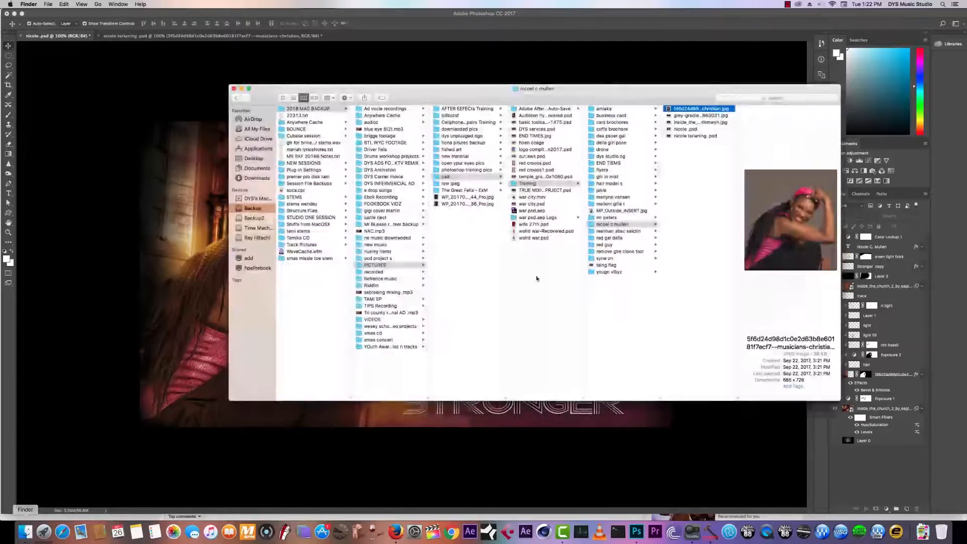
right_click(702, 110)
mouse_move(716, 121)
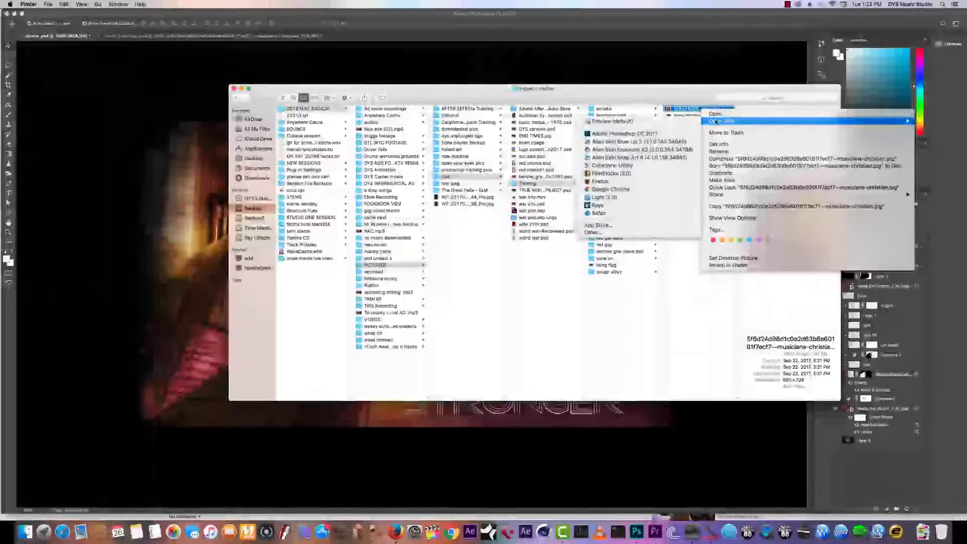
left_click(625, 121)
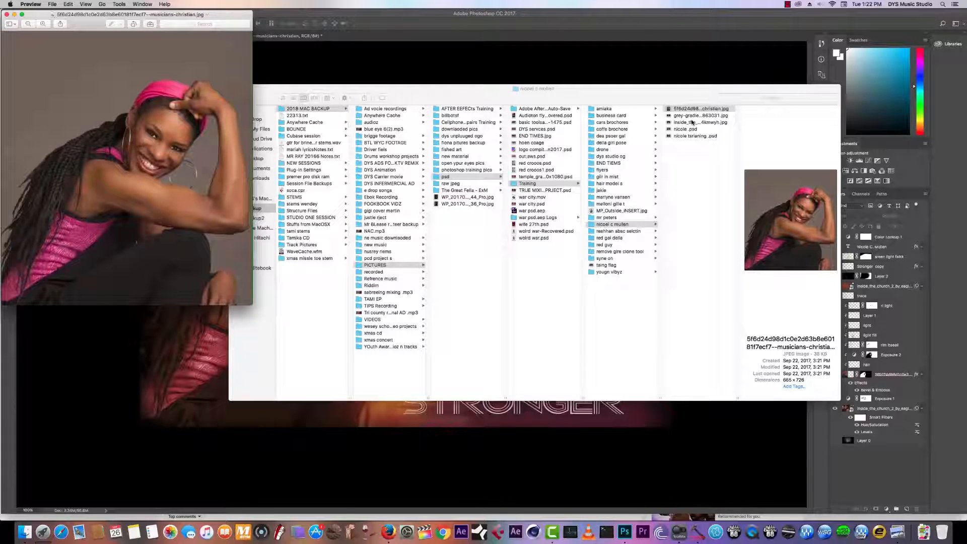
Open the inside_the_church_2 image in Preview and arrange the windows to compare both source photos with the finished composite.
left_click(688, 122)
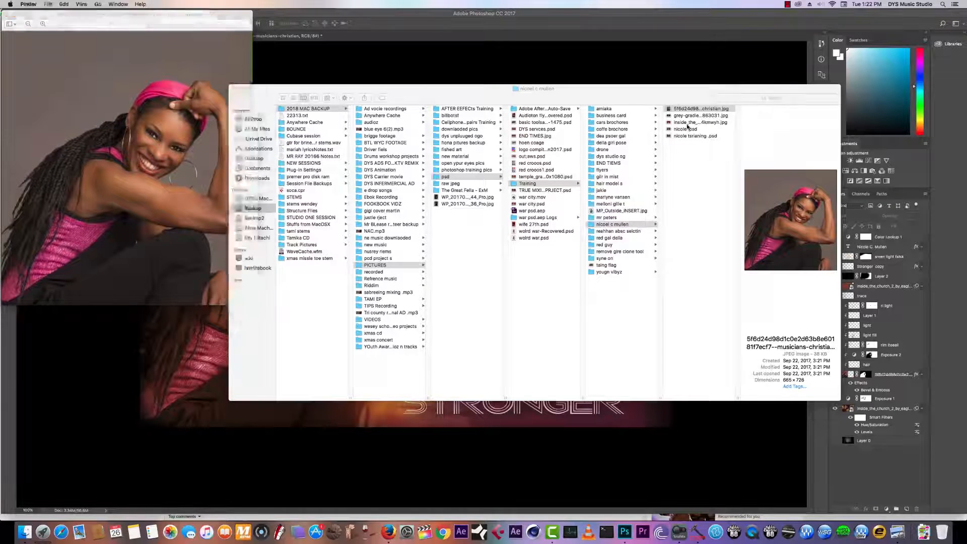
right_click(688, 123)
mouse_move(727, 135)
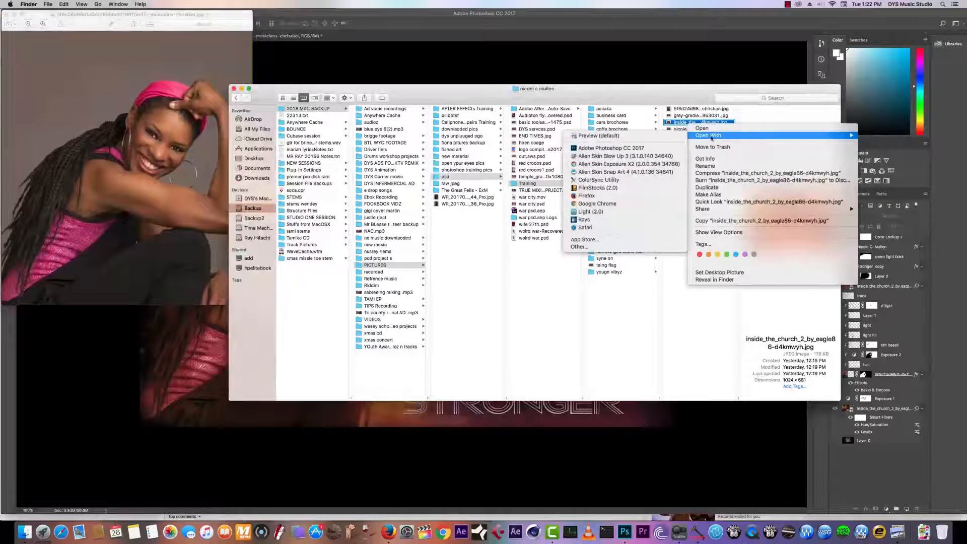
left_click(670, 130)
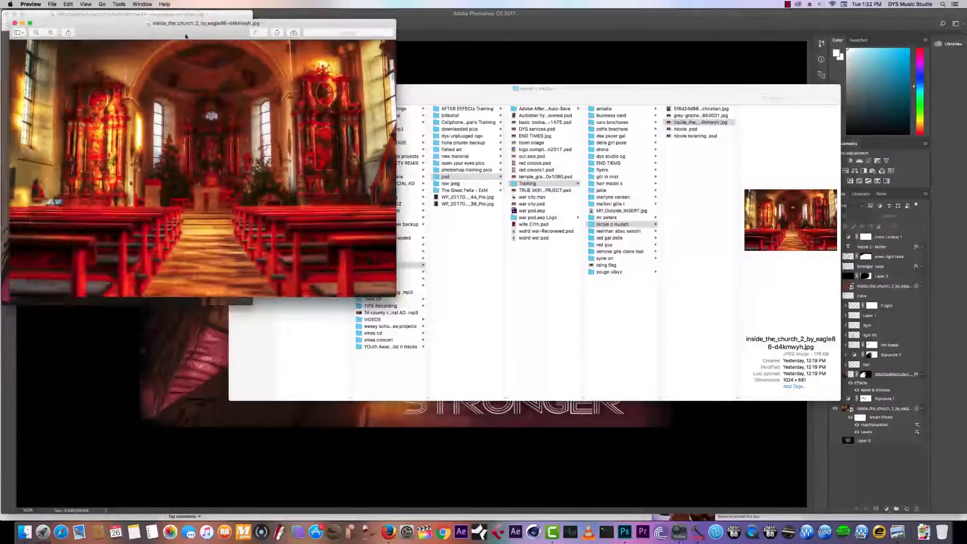
left_click_drag(353, 23, 568, 176)
left_click_drag(423, 97, 873, 159)
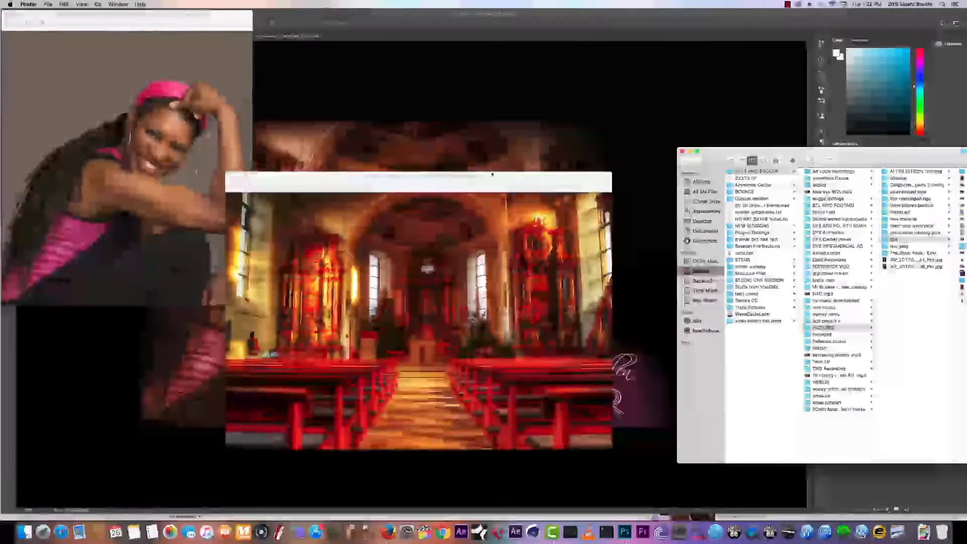
left_click_drag(328, 181, 616, 85)
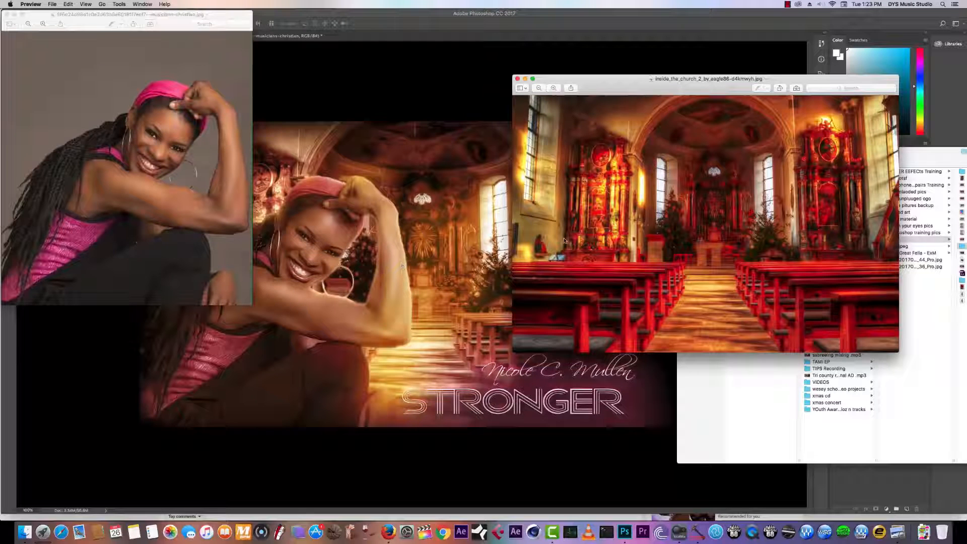
Close the church and portrait previews and bring the Finder window's file list fully into view.
left_click(517, 78)
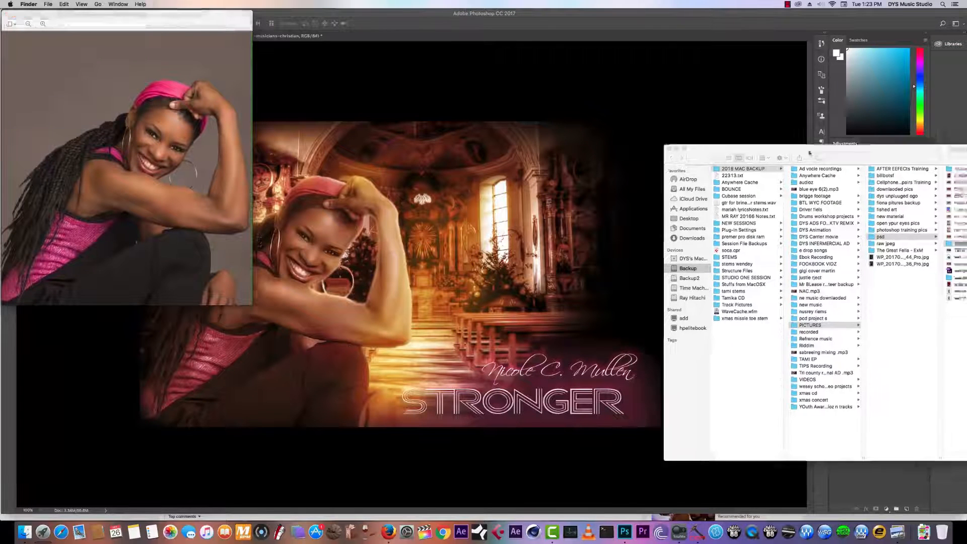
left_click_drag(799, 160, 534, 120)
left_click(7, 14)
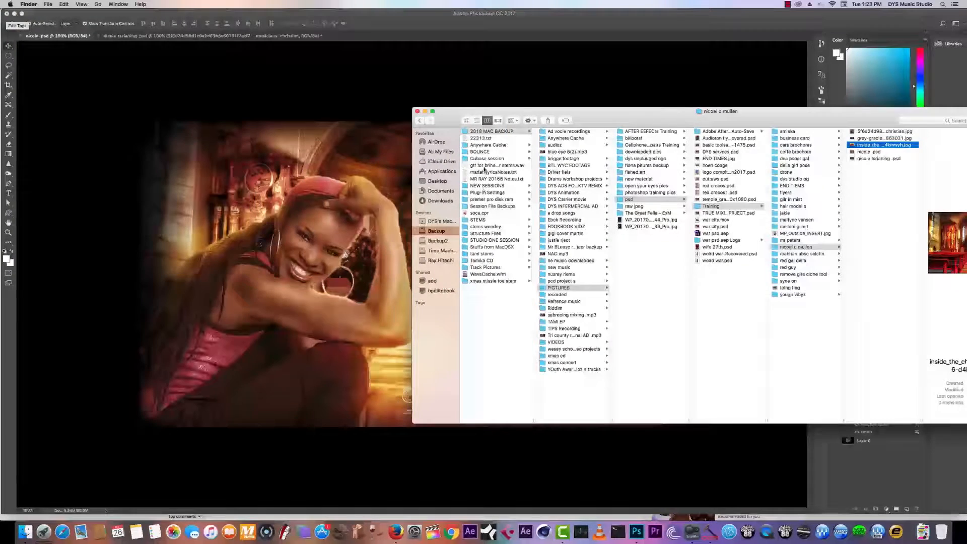
left_click_drag(655, 111, 510, 108)
View the grey-gradient-background image in Preview, closing it and the Finder window when done.
left_click(726, 148)
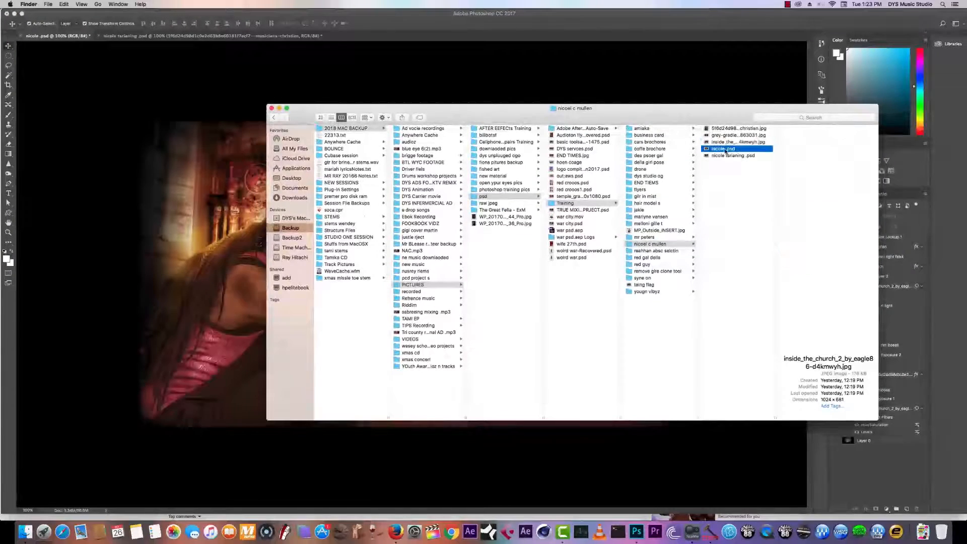
left_click(728, 135)
left_click_drag(639, 122, 707, 208)
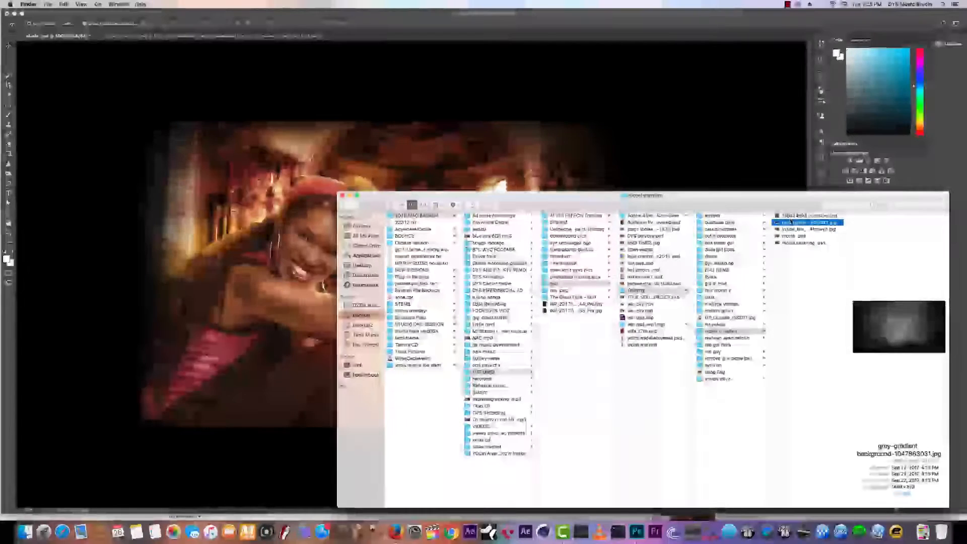
left_click(806, 216)
left_click(801, 222)
right_click(796, 226)
mouse_move(811, 233)
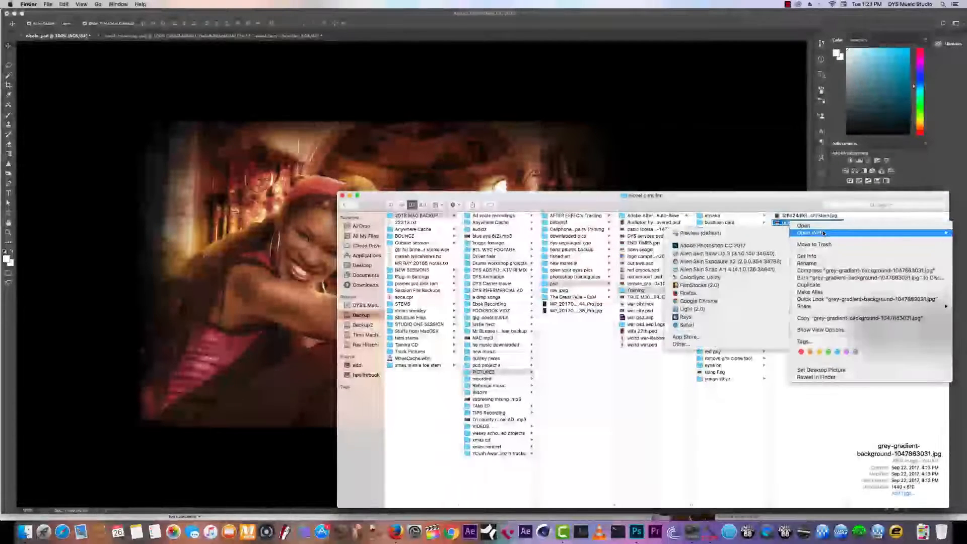
left_click(685, 231)
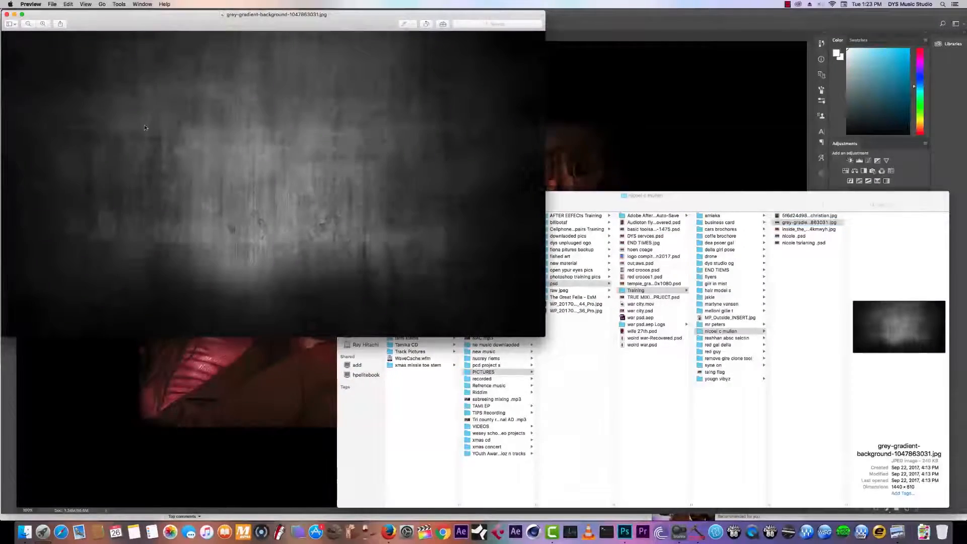
left_click(6, 14)
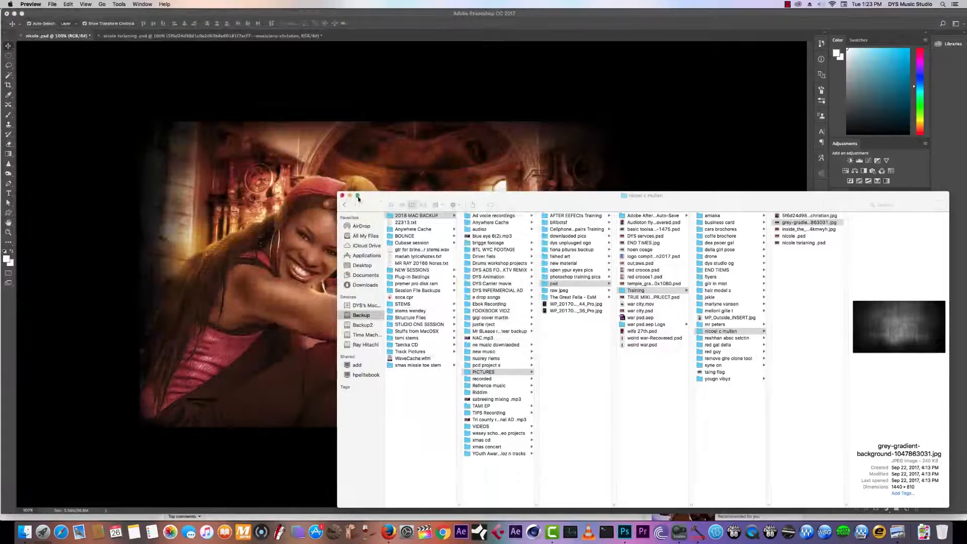
left_click(342, 197)
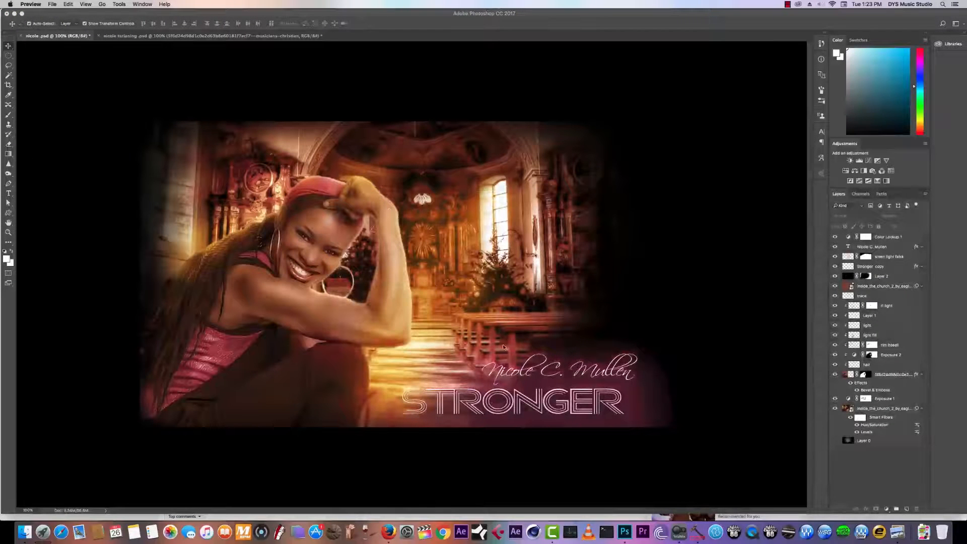
Toggle the visibility of the Stronger copy and Exposure 1 layers in the finished composite to examine their effect.
left_click(851, 297)
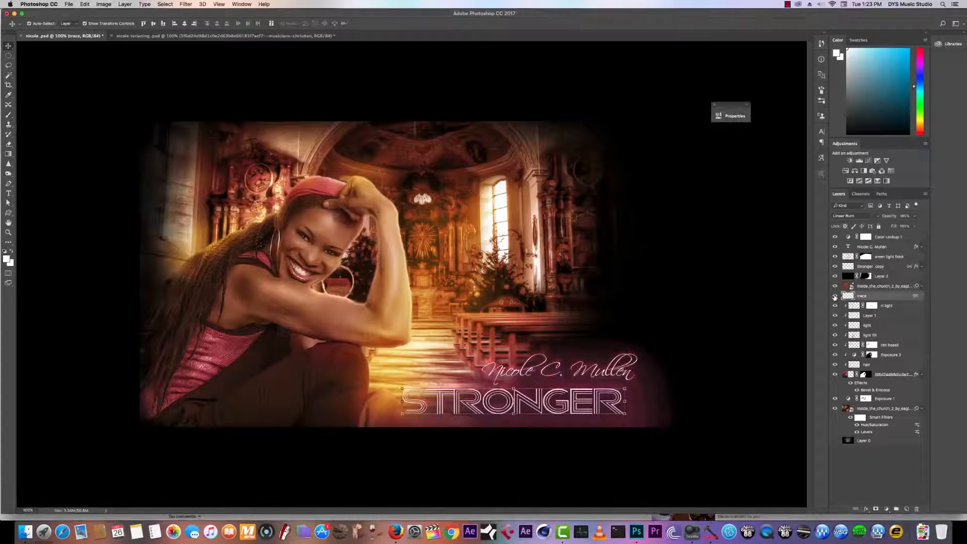
left_click(836, 267)
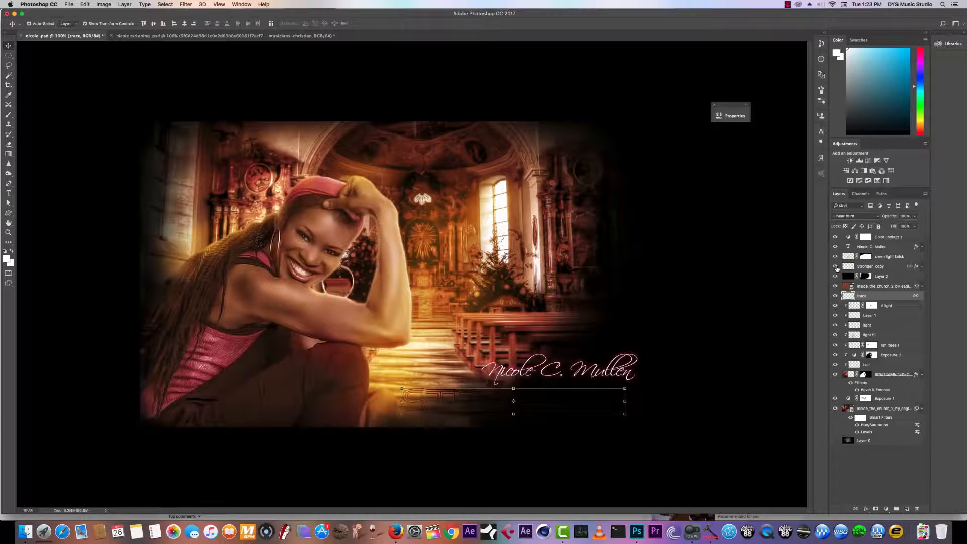
left_click(836, 267)
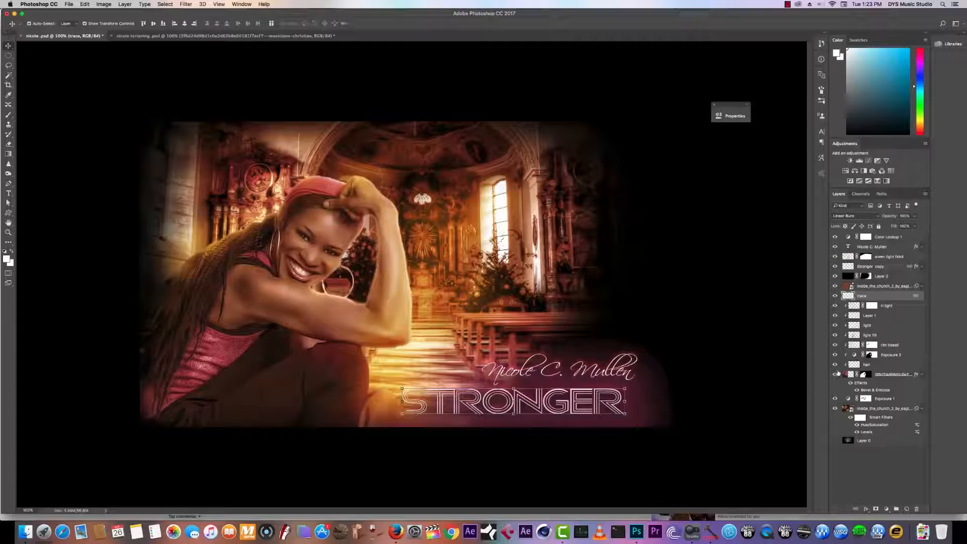
left_click(836, 399)
left_click(837, 399)
left_click(836, 399)
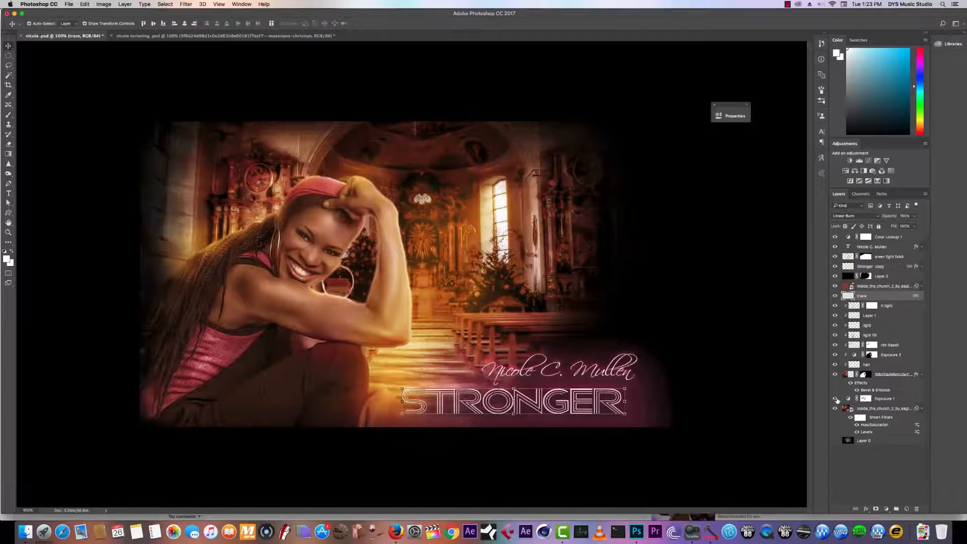
Switch to the second open document and toggle the portrait layer's visibility to inspect the grey background beneath it.
left_click(199, 36)
left_click(866, 355)
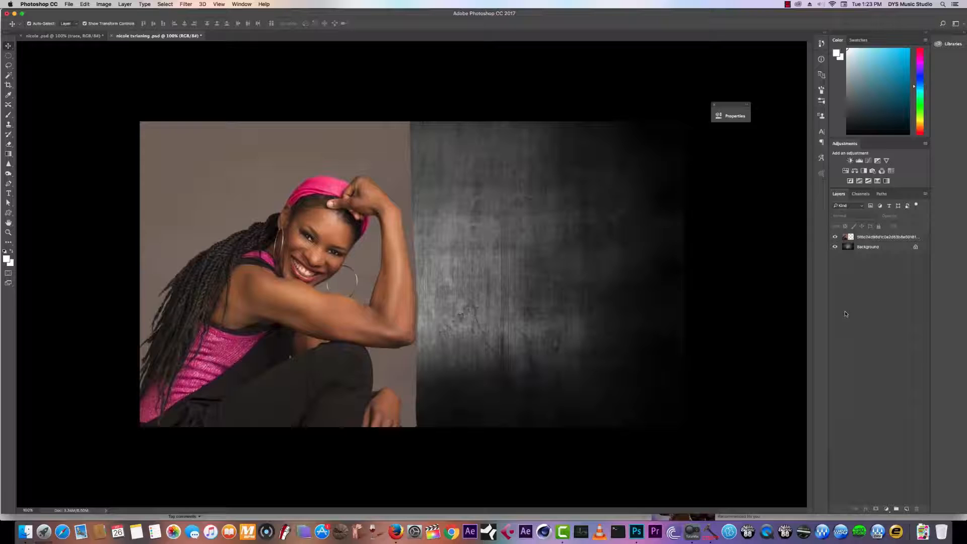
left_click(835, 238)
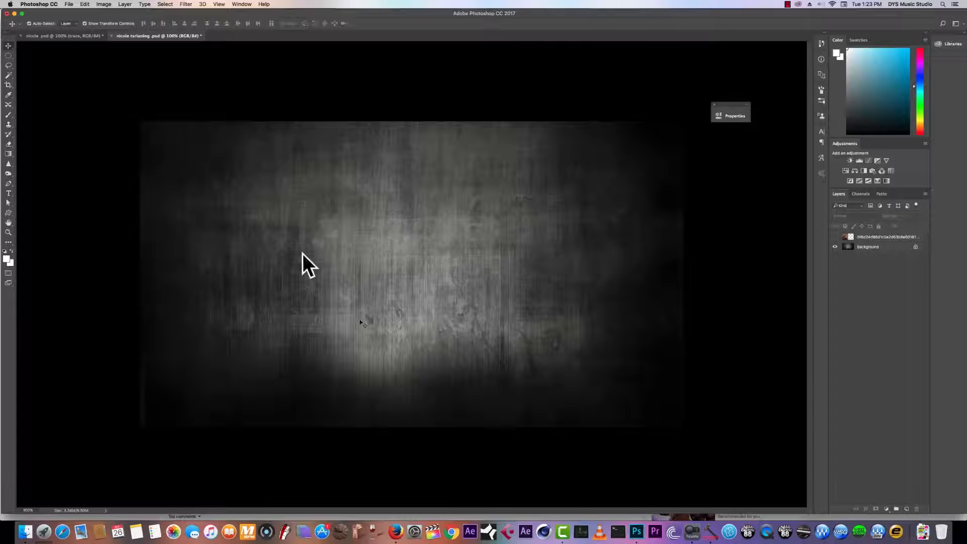
left_click(835, 237)
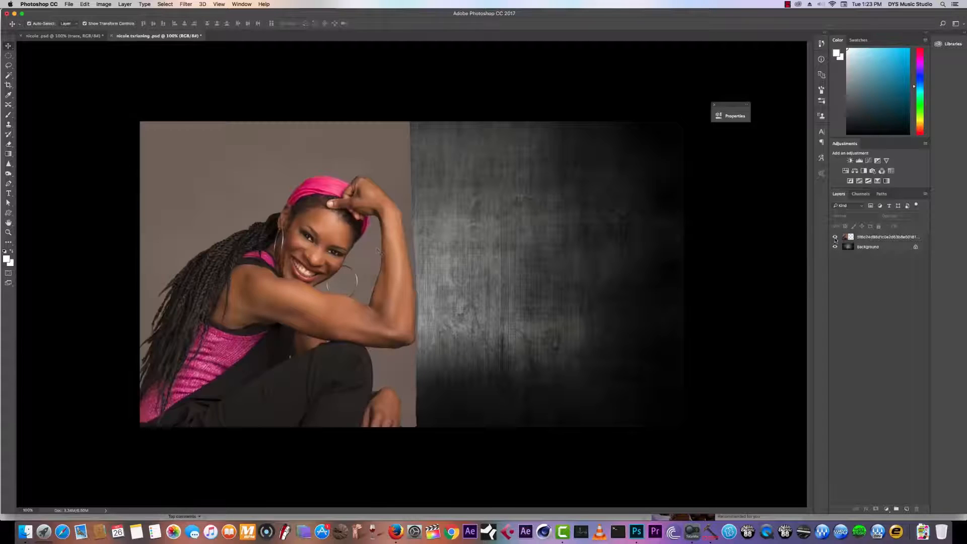
Unlock the Background layer and rename the portrait layer as subject.
left_click(915, 248)
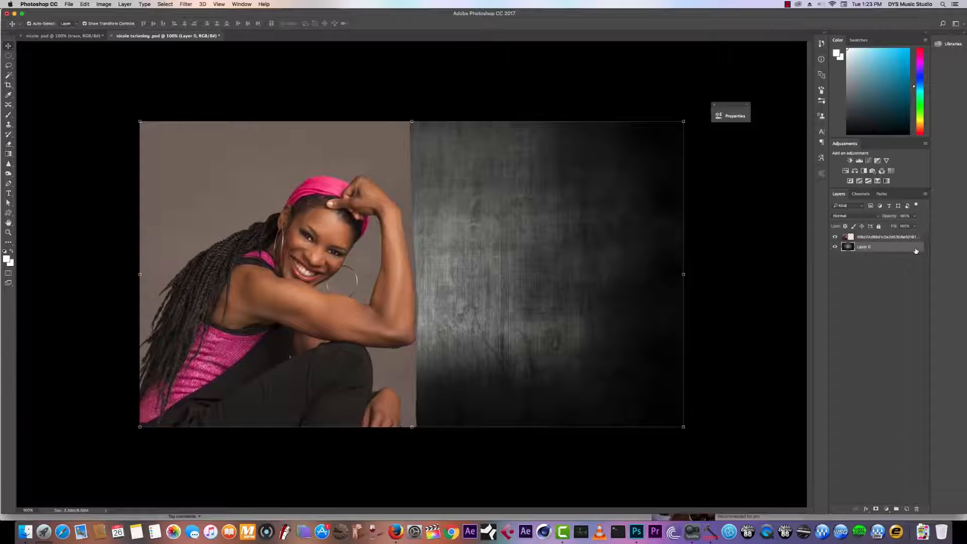
left_click(852, 269)
double_click(873, 238)
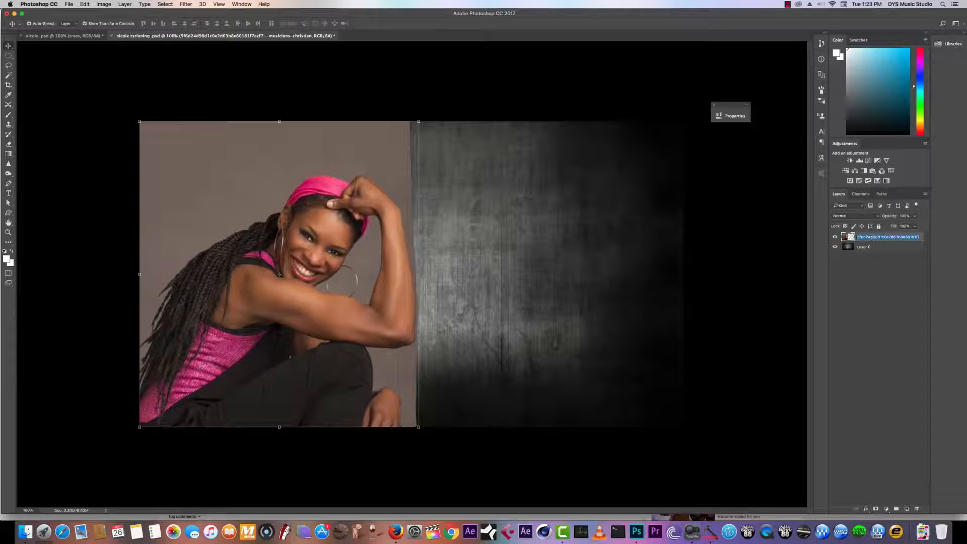
key("BackSpace")
type("subject")
key("Return")
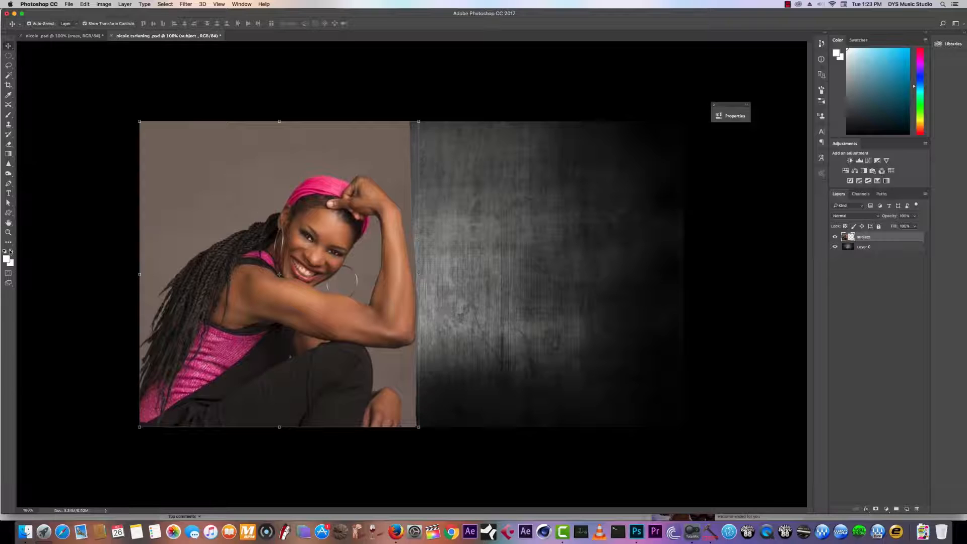
Erase the brown backdrop above and behind the woman with the Background Eraser, using her forehead skin tone as the protected foreground colour.
key("d")
key("x")
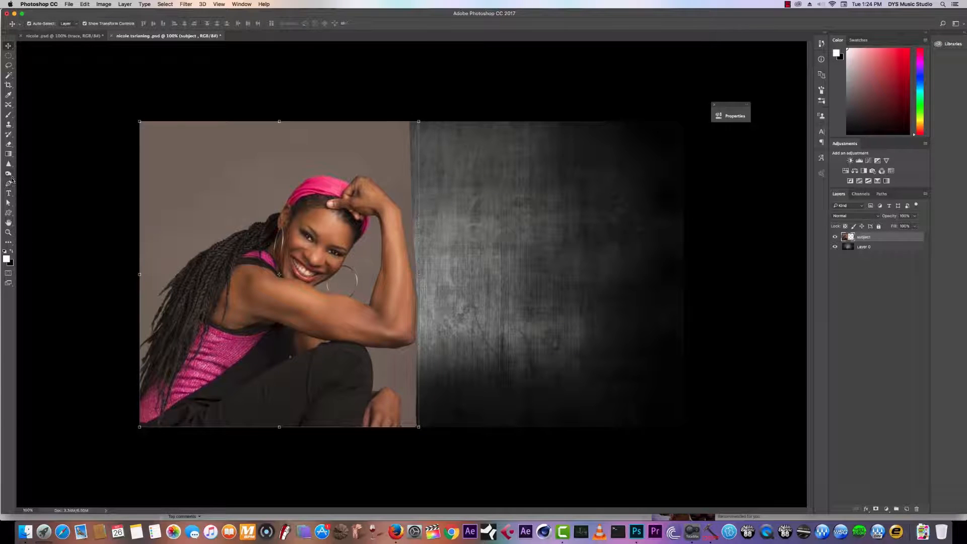
left_click(9, 144)
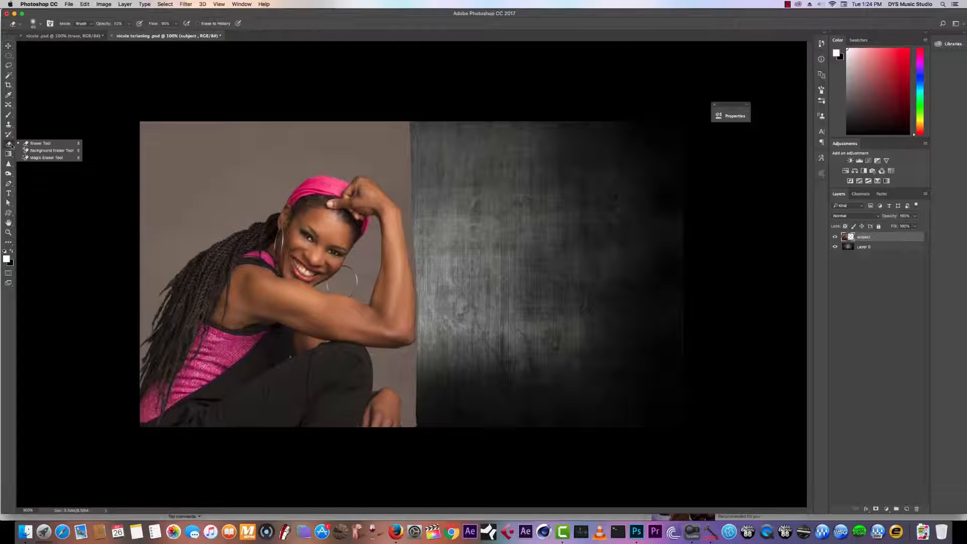
left_click(44, 153)
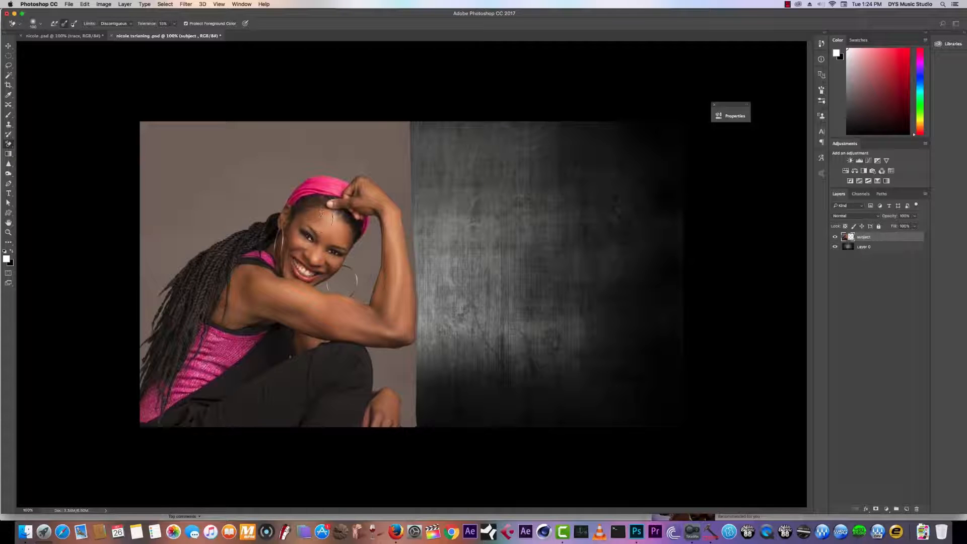
left_click(321, 217, "alt")
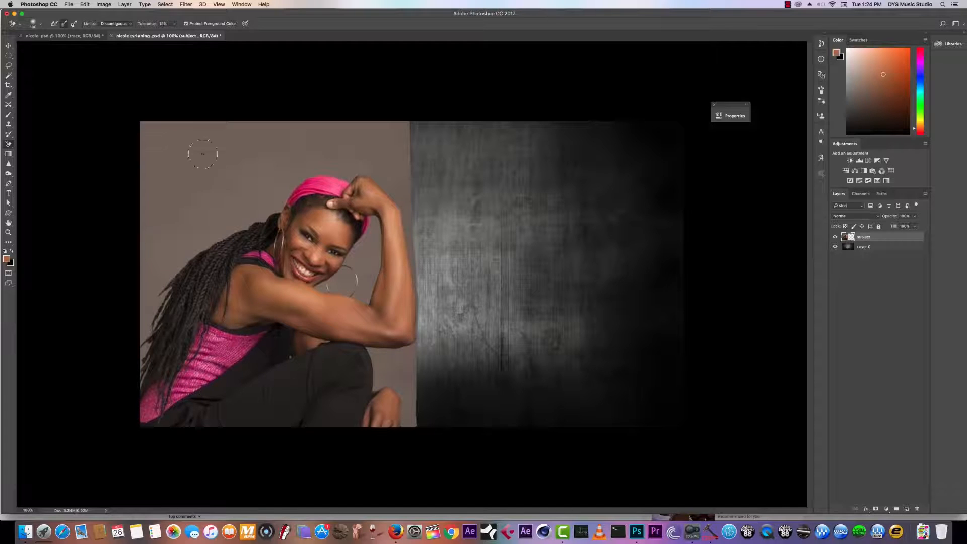
mouse_move(151, 120)
left_mouse_down()
mouse_move(421, 129)
mouse_move(94, 140)
mouse_move(151, 198)
mouse_move(184, 160)
mouse_move(346, 146)
mouse_move(419, 153)
mouse_move(420, 188)
mouse_move(411, 190)
mouse_move(415, 204)
mouse_move(351, 160)
mouse_move(280, 171)
mouse_move(277, 188)
mouse_move(233, 195)
mouse_move(255, 181)
mouse_move(177, 227)
mouse_move(268, 202)
mouse_move(192, 214)
mouse_move(180, 193)
mouse_move(151, 221)
mouse_move(145, 245)
mouse_move(203, 235)
mouse_move(153, 262)
mouse_move(184, 258)
mouse_move(146, 272)
mouse_move(147, 293)
mouse_move(144, 276)
mouse_move(156, 271)
mouse_move(148, 304)
left_mouse_up()
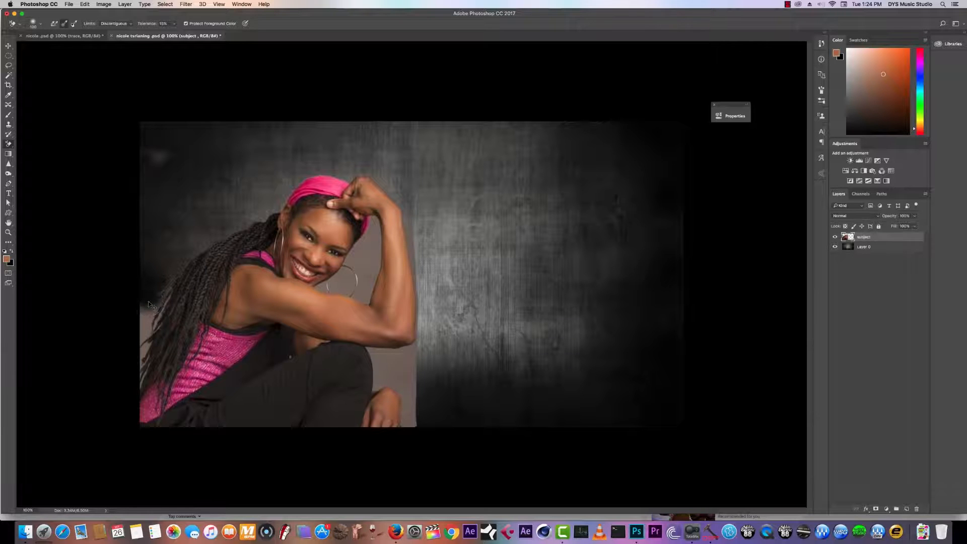
Erase the remaining backdrop beside the lower ends of the braids using a smaller Background Eraser brush.
key("super+plus")
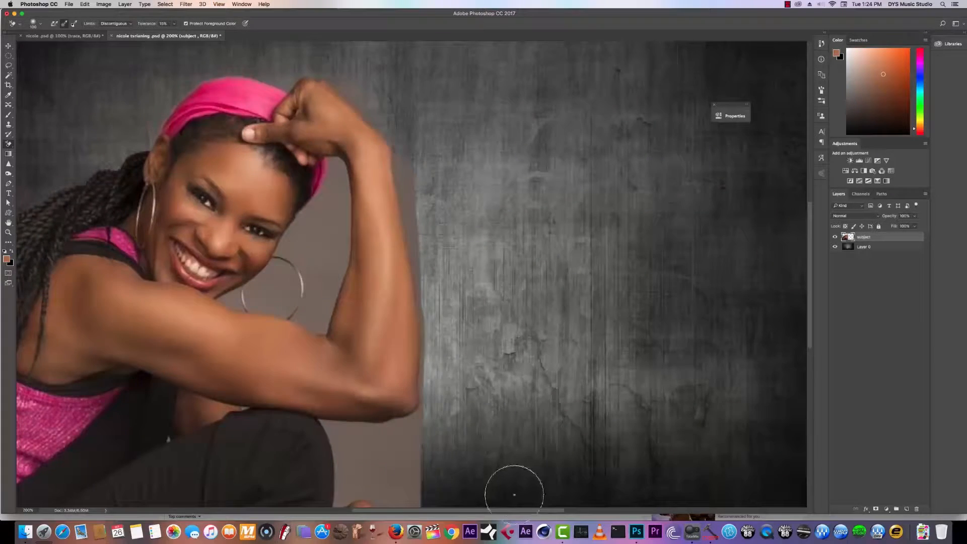
left_click_drag(505, 513, 404, 513)
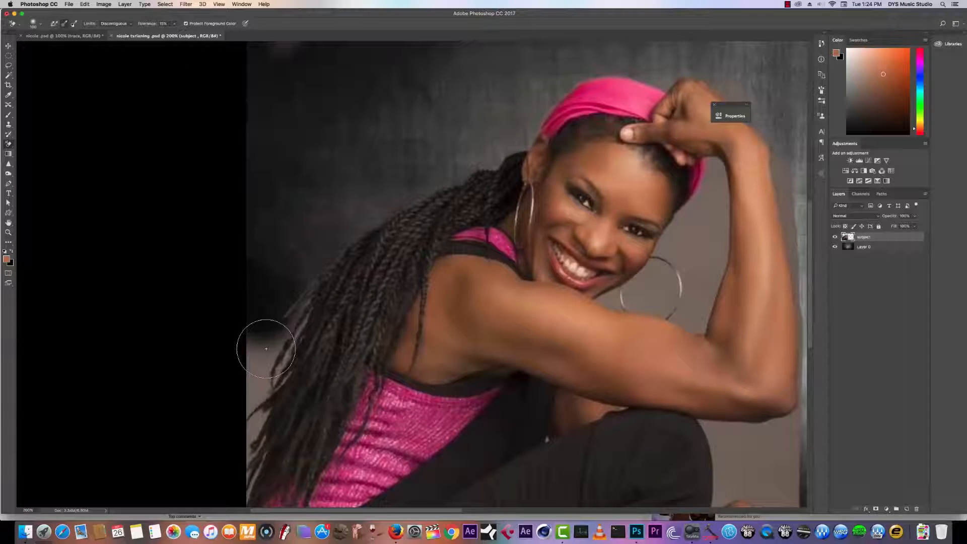
key("bracketleft")
key("bracketleft")
key("bracketleft")
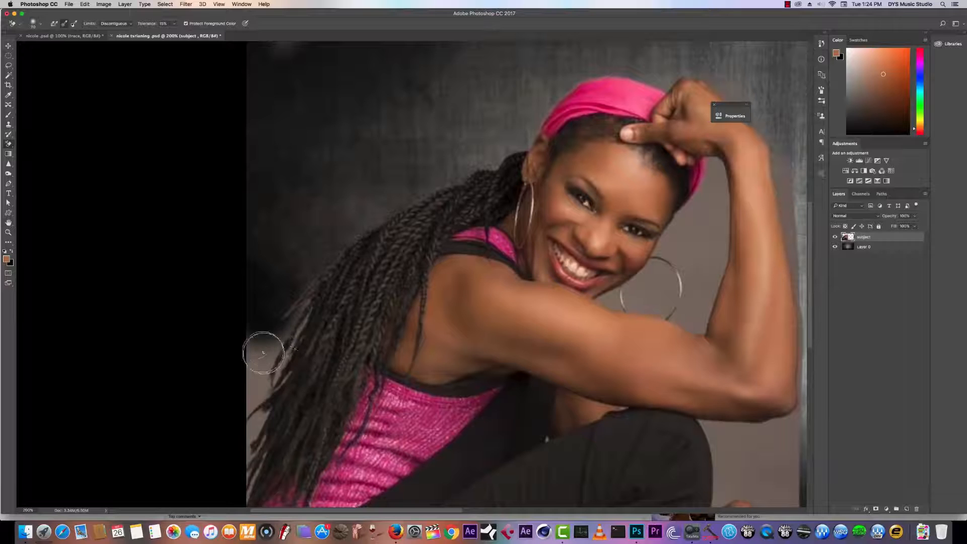
left_click(251, 353)
mouse_move(249, 352)
left_mouse_down()
mouse_move(249, 385)
mouse_move(287, 316)
mouse_move(249, 398)
mouse_move(245, 482)
mouse_move(249, 393)
mouse_move(268, 330)
left_mouse_up()
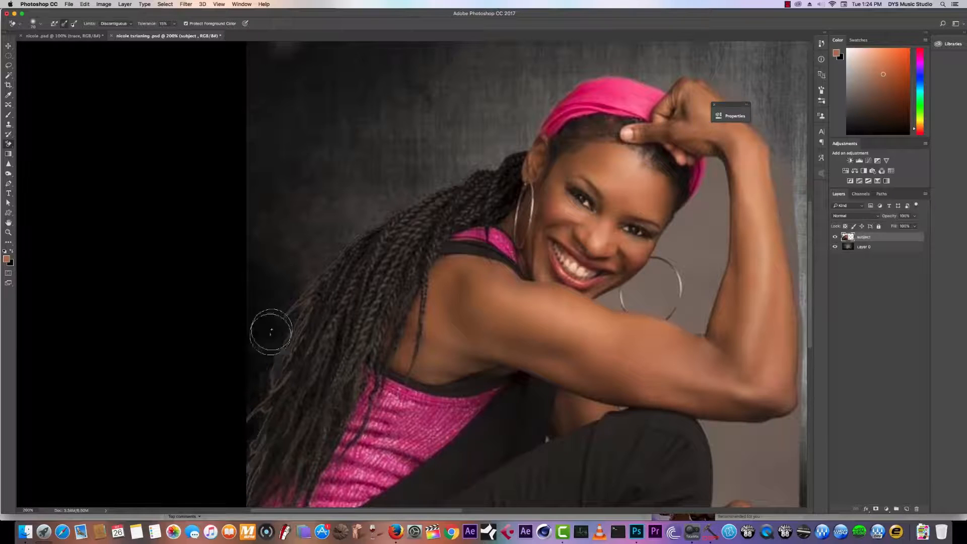
Erase the backdrop enclosed between the woman's face and raised arm, including inside the hoop earring, and along the arm's outer edge.
scroll(560, 425, "right", 7)
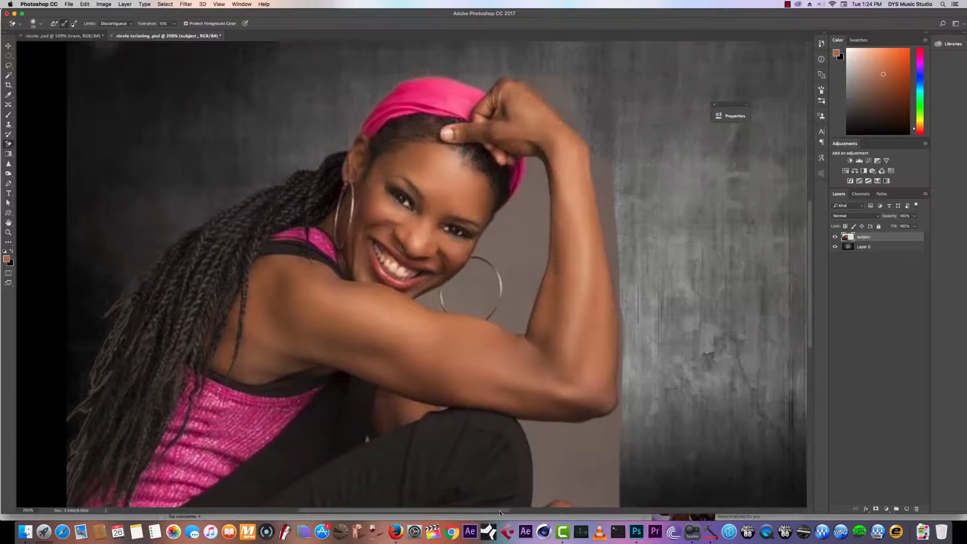
mouse_move(540, 212)
left_mouse_down()
mouse_move(533, 171)
mouse_move(533, 243)
mouse_move(507, 241)
mouse_move(523, 271)
mouse_move(502, 246)
mouse_move(516, 311)
mouse_move(515, 232)
mouse_move(480, 293)
mouse_move(483, 251)
mouse_move(493, 254)
mouse_move(477, 284)
mouse_move(432, 301)
mouse_move(450, 298)
mouse_move(454, 285)
mouse_move(462, 301)
mouse_move(512, 314)
mouse_move(486, 302)
mouse_move(473, 278)
mouse_move(471, 295)
mouse_move(516, 318)
left_mouse_up()
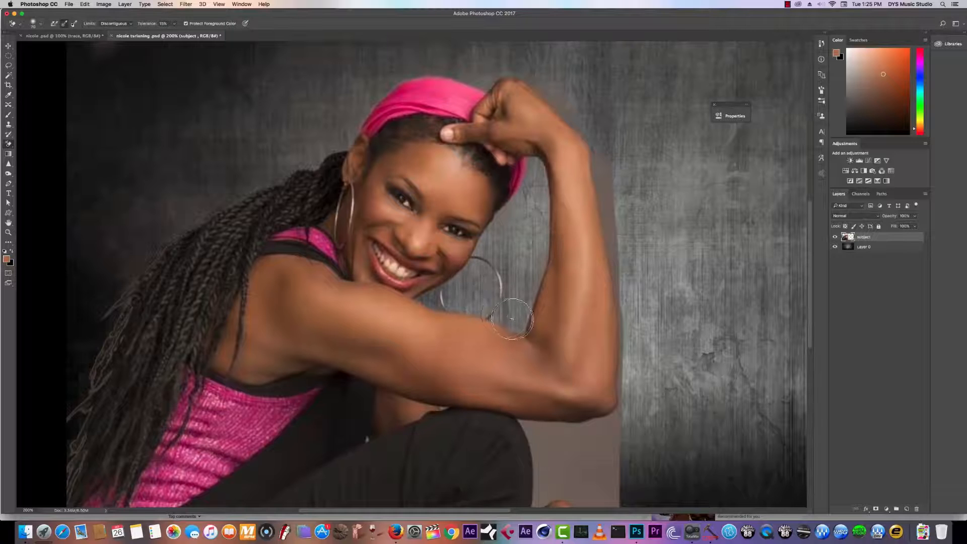
mouse_move(617, 199)
left_mouse_down()
mouse_move(615, 176)
mouse_move(613, 197)
mouse_move(606, 186)
mouse_move(625, 294)
mouse_move(643, 231)
mouse_move(592, 104)
left_mouse_up()
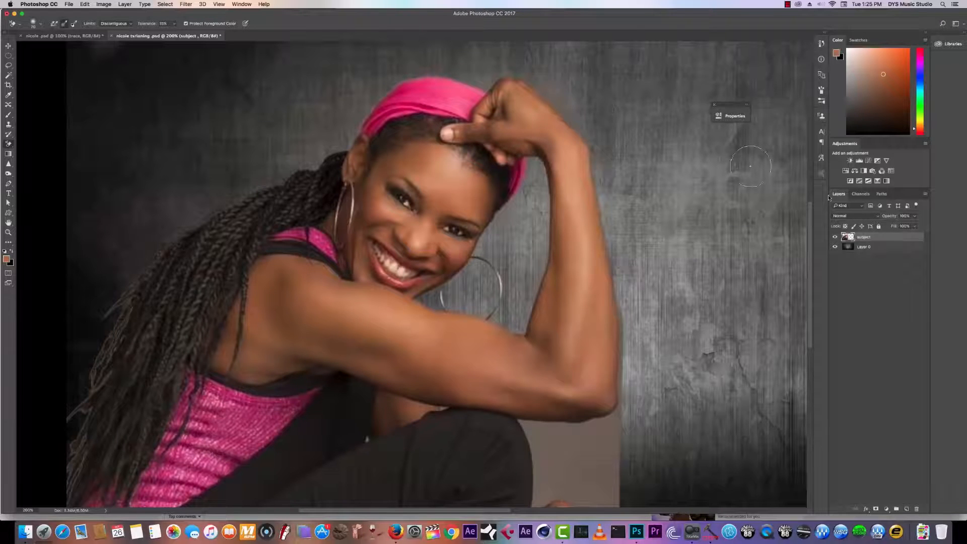
Erase the backdrop below the elbow and around the knee and lower hand with a smaller Background Eraser brush.
scroll(810, 214, "down", 10)
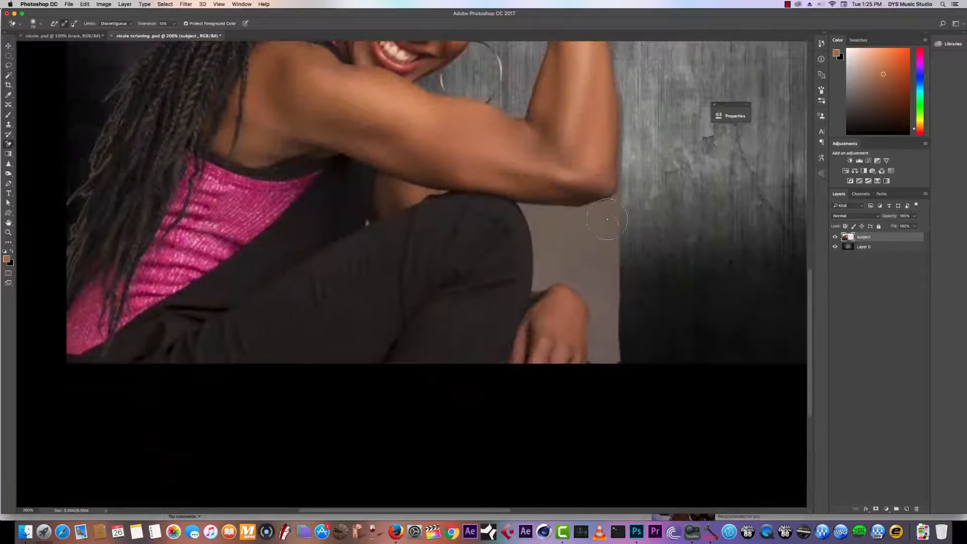
key("bracketleft")
key("bracketleft")
key("bracketleft")
mouse_move(617, 209)
left_mouse_down()
mouse_move(590, 234)
mouse_move(615, 243)
mouse_move(569, 227)
mouse_move(601, 216)
mouse_move(545, 220)
mouse_move(568, 194)
left_mouse_up()
key("bracketleft")
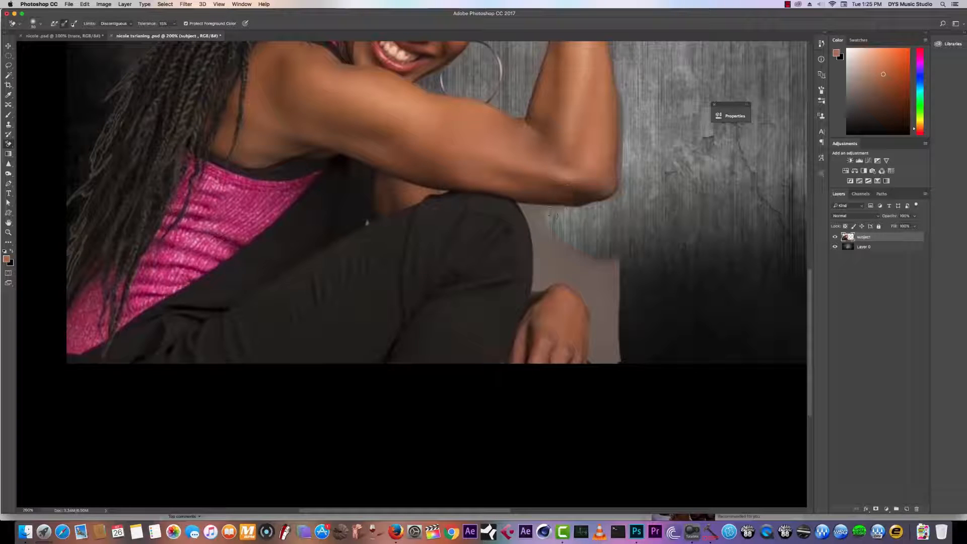
mouse_move(550, 215)
left_mouse_down()
mouse_move(560, 222)
mouse_move(560, 243)
mouse_move(601, 259)
mouse_move(621, 368)
mouse_move(603, 342)
mouse_move(606, 358)
mouse_move(599, 295)
mouse_move(542, 234)
mouse_move(555, 261)
mouse_move(585, 282)
mouse_move(559, 268)
mouse_move(544, 277)
mouse_move(553, 265)
mouse_move(543, 262)
mouse_move(539, 282)
mouse_move(554, 267)
mouse_move(600, 315)
mouse_move(562, 266)
mouse_move(541, 285)
mouse_move(553, 265)
mouse_move(598, 294)
mouse_move(607, 314)
mouse_move(598, 297)
mouse_move(539, 283)
mouse_move(592, 309)
mouse_move(598, 364)
mouse_move(587, 293)
left_mouse_up()
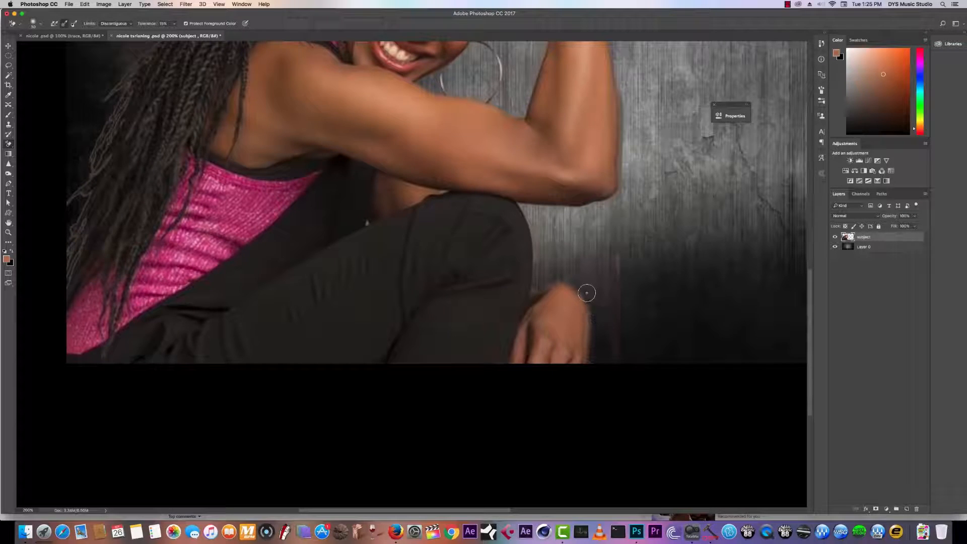
Trace a closed Pen path around the lower hand, following the trouser edge beside the knee.
key("super+minus")
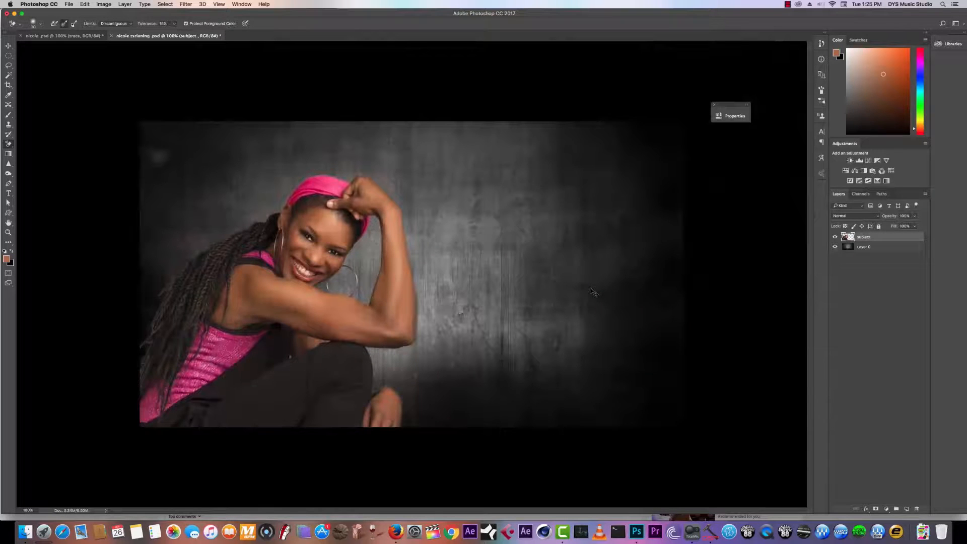
key("super+plus")
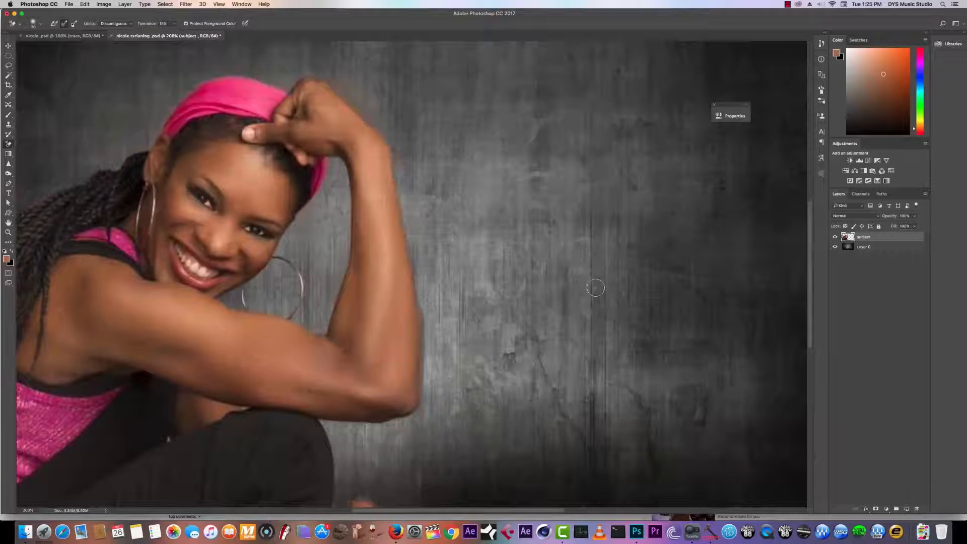
left_click_drag(810, 242, 810, 318)
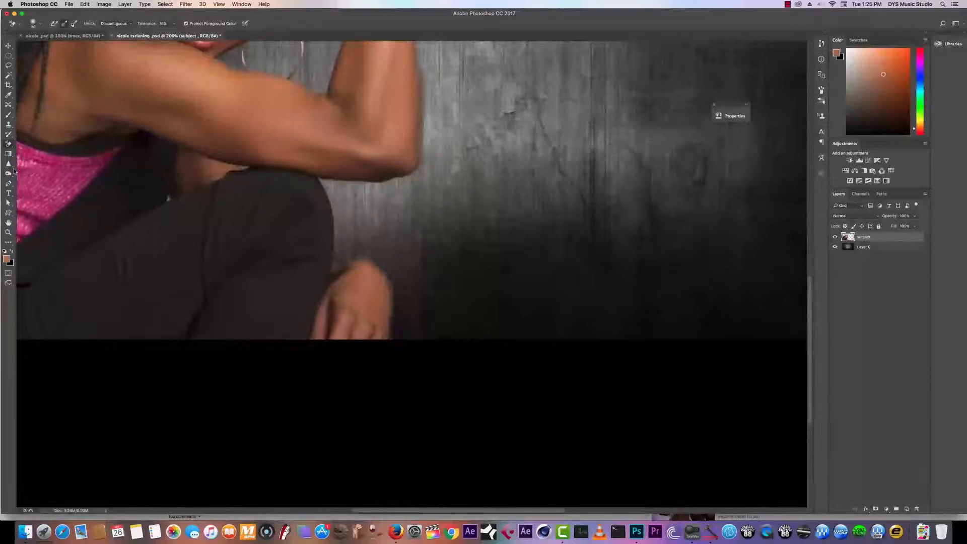
left_click(8, 183)
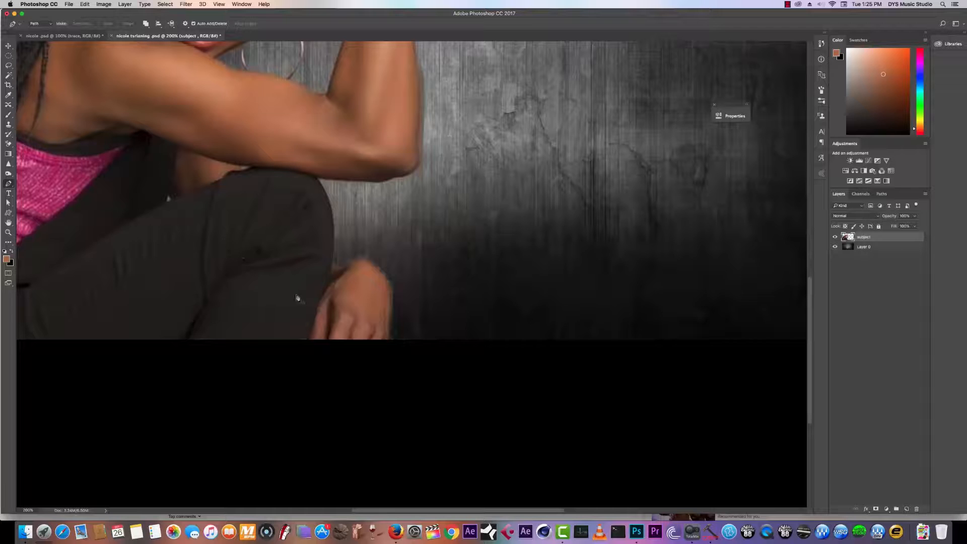
left_click(334, 264)
left_click(329, 281)
left_click(326, 292)
left_click(319, 302)
left_click(312, 327)
left_click(310, 334)
left_click(309, 341)
left_click(318, 347)
left_click(348, 351)
left_click(364, 351)
left_click(379, 352)
left_click(385, 351)
left_click(394, 349)
left_click(404, 346)
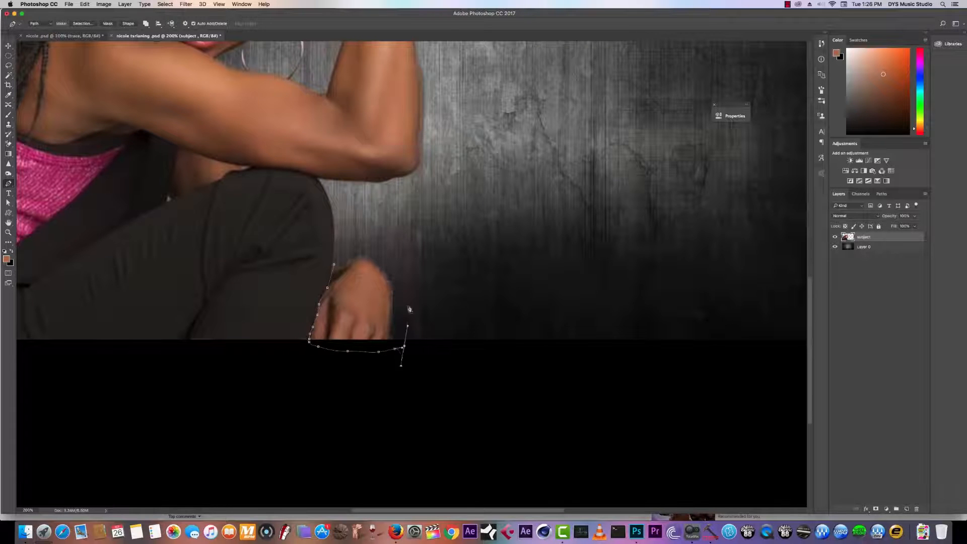
left_click(410, 297)
left_click(408, 278)
left_click(382, 247)
left_click(359, 247)
left_click(335, 265)
Convert the path around the lower hand into a new anti-aliased selection and delete the hand from the subject layer.
right_click(357, 268)
left_click(388, 298)
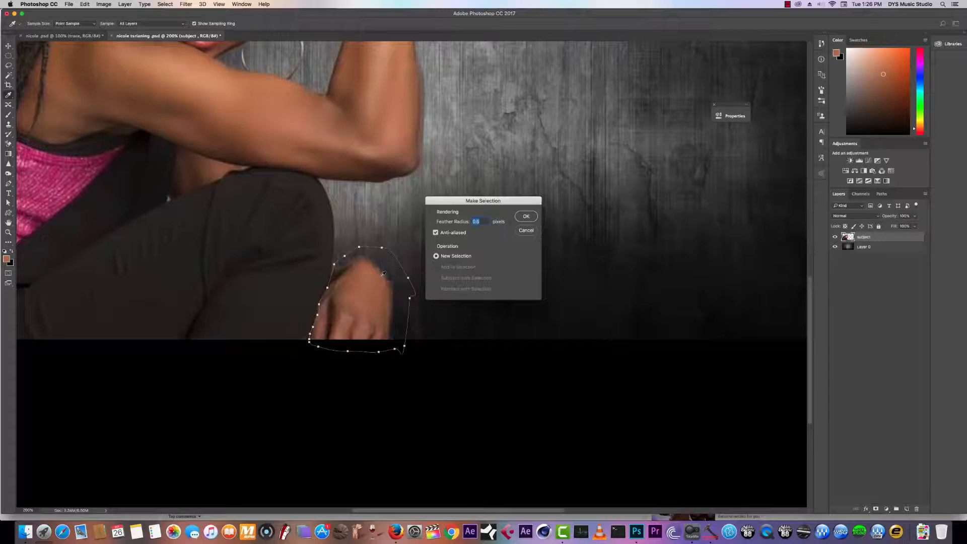
left_click(527, 217)
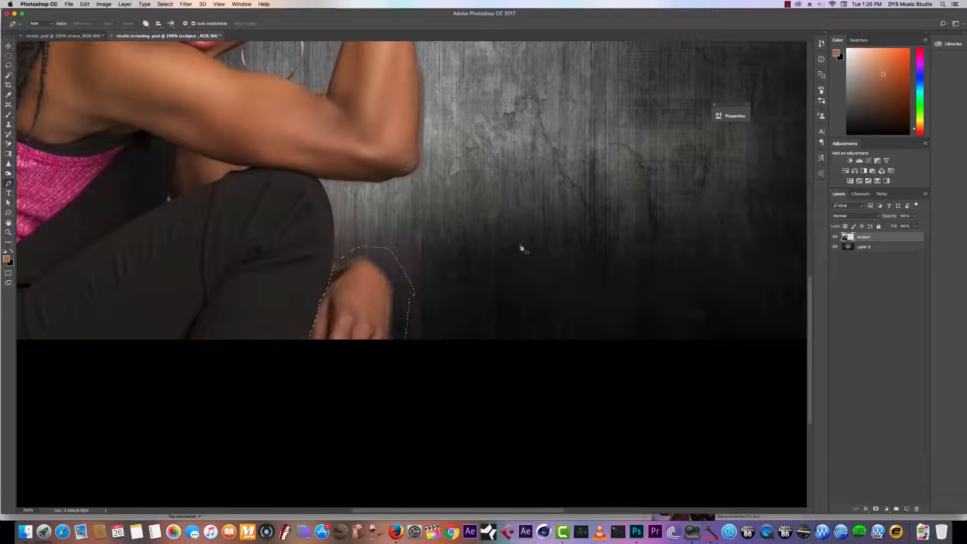
key("Delete")
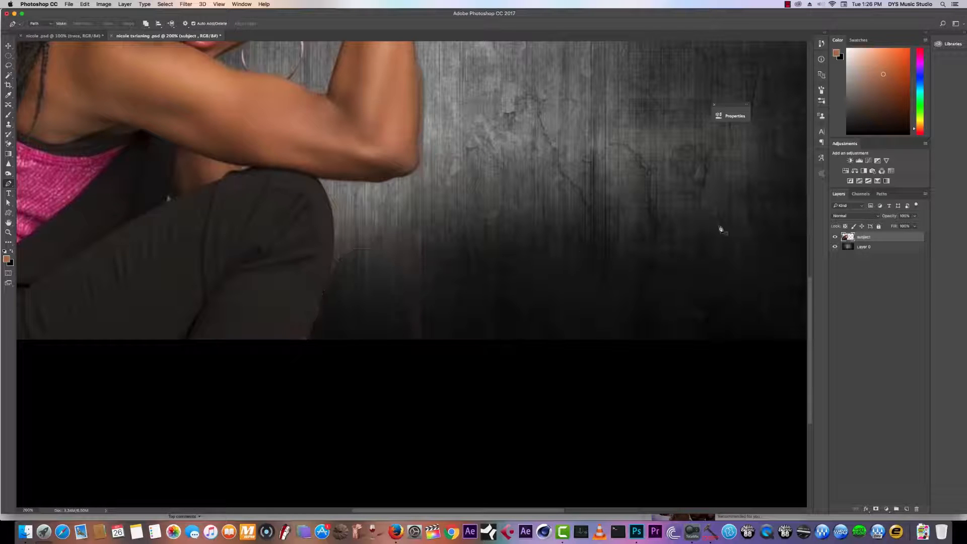
Toggle the visibility of the subject layer and Layer 0 to check the whole cutout against the dark background.
scroll(811, 315, "up", 5)
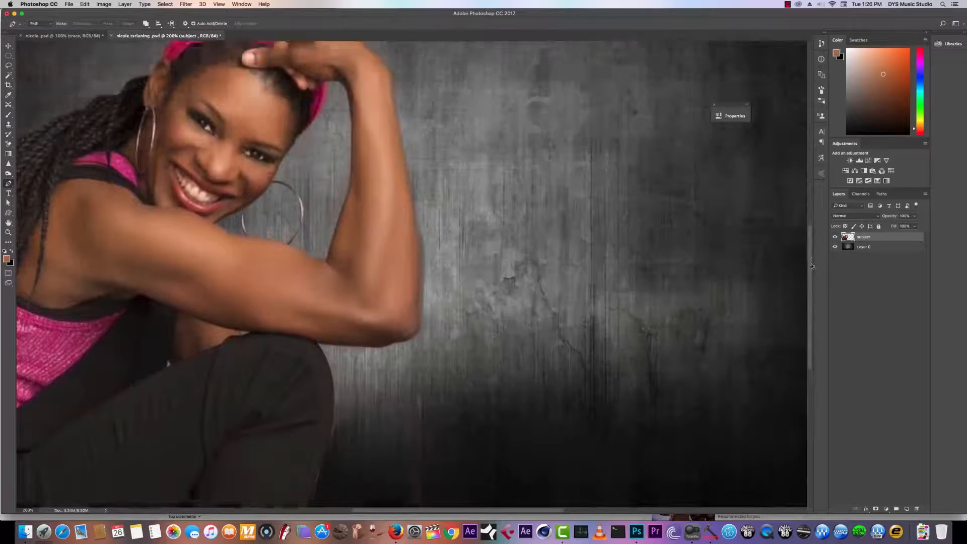
key("super+minus")
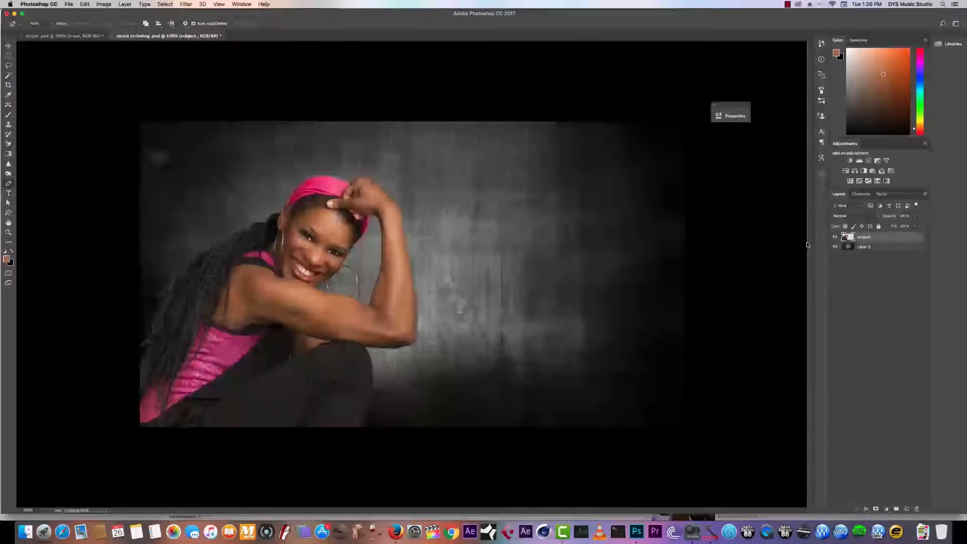
left_click(835, 237)
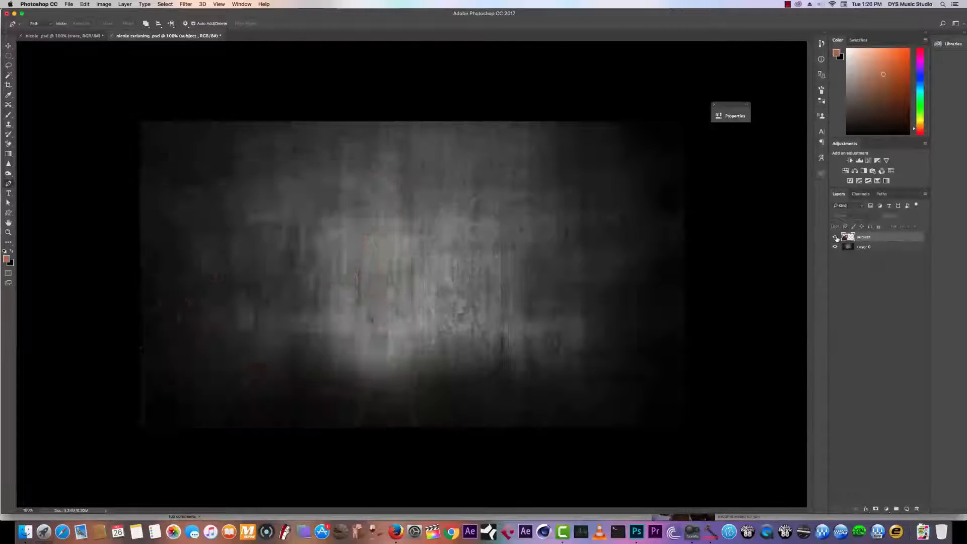
left_click(835, 237)
left_click(836, 238)
left_click(836, 238)
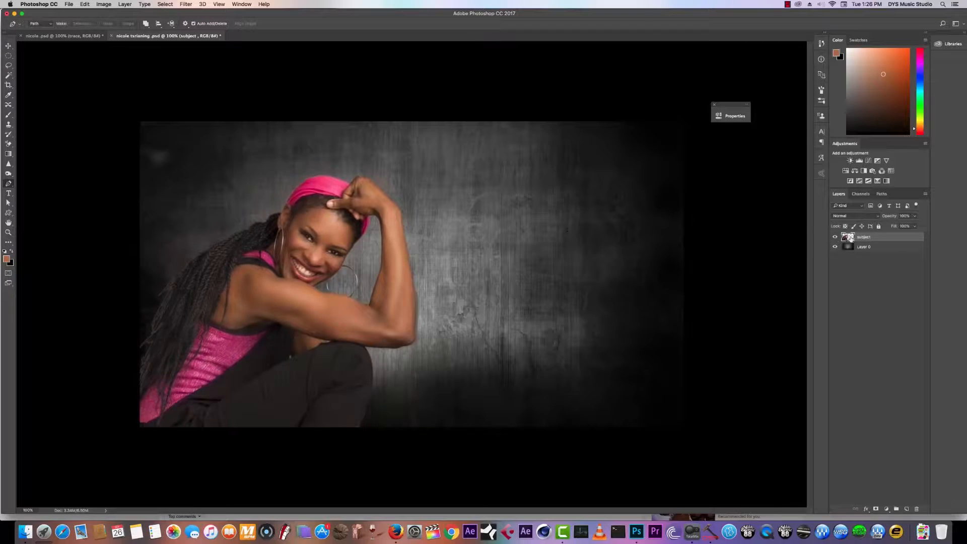
left_click(836, 247)
left_click(838, 248)
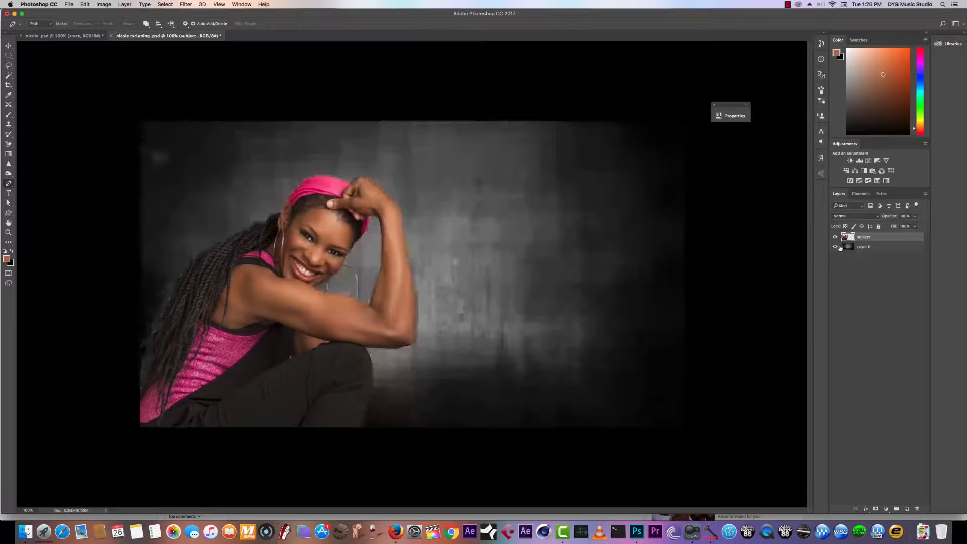
Add a layer mask to the subject layer and brush black over the leftover spot near the image's upper-left corner.
left_click(877, 509)
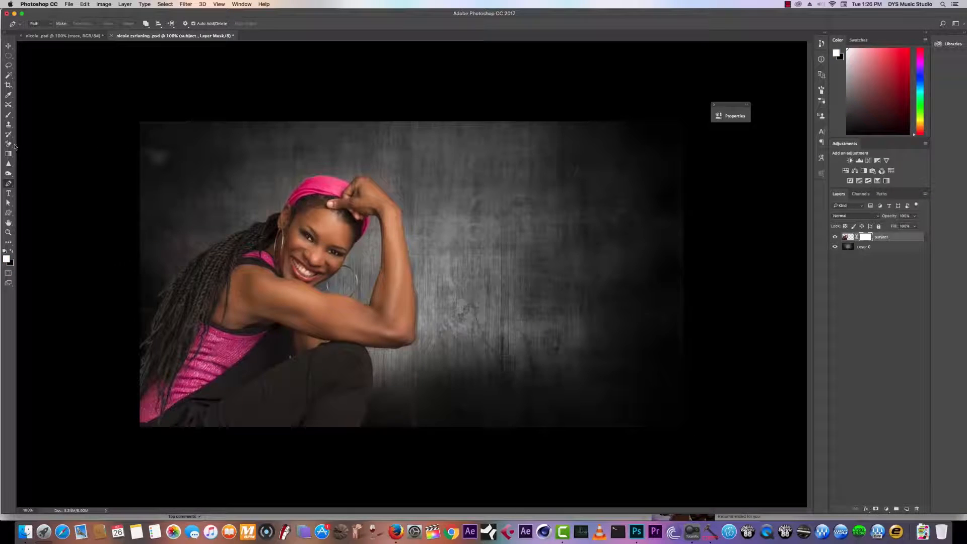
left_click_drag(8, 115, 25, 115)
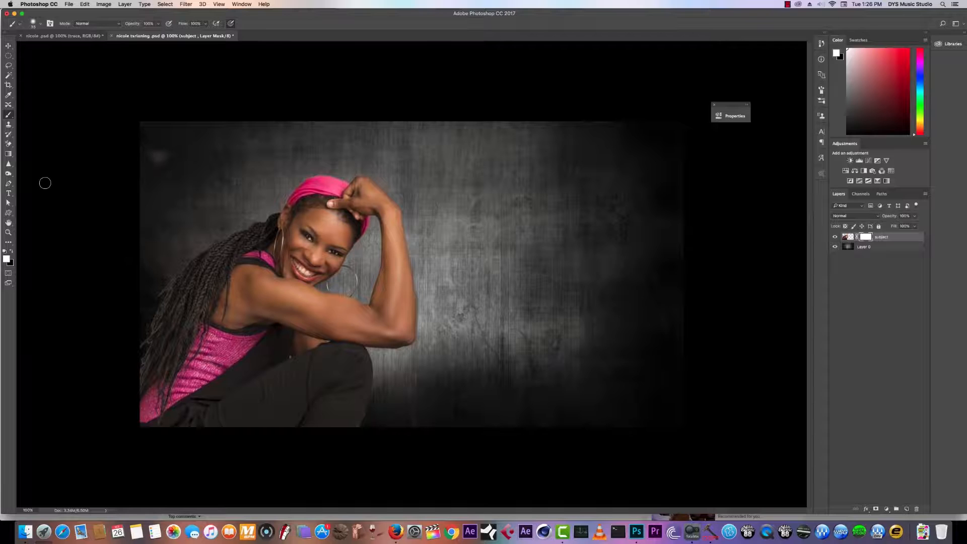
key("x")
left_click_drag(160, 151, 173, 140)
Brush black on the subject's layer mask beside the upper braids to hide backdrop residue, toggling Layer 0 to check the cutout.
left_click(849, 238)
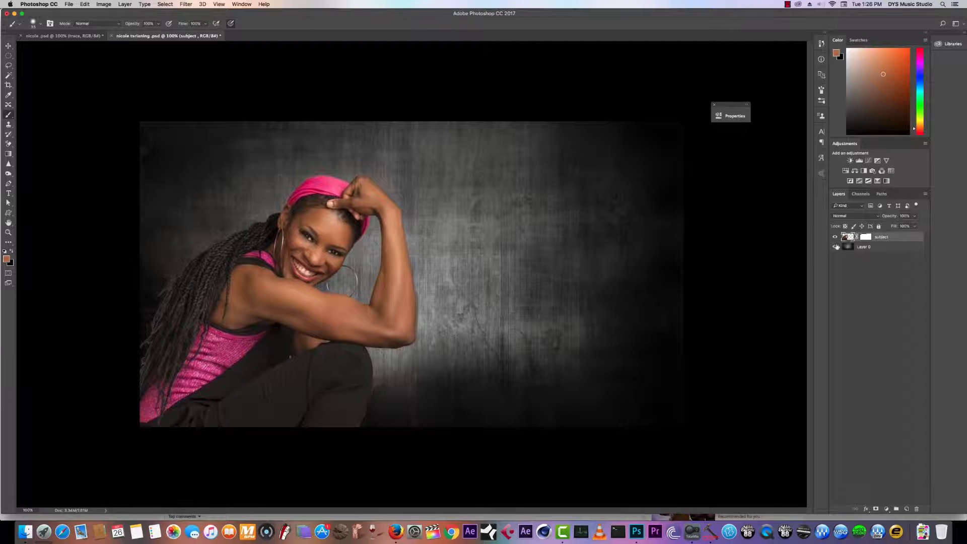
left_click(835, 247)
left_click(835, 247)
left_click(866, 237)
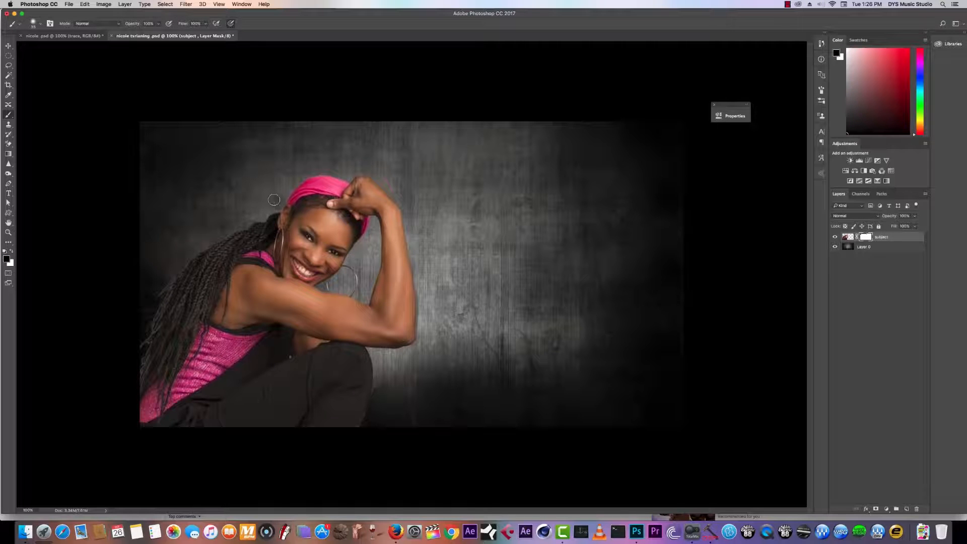
mouse_move(189, 238)
left_mouse_down()
mouse_move(243, 208)
mouse_move(198, 235)
mouse_move(257, 214)
mouse_move(188, 247)
mouse_move(199, 228)
mouse_move(180, 229)
mouse_move(238, 193)
mouse_move(270, 192)
mouse_move(197, 230)
mouse_move(165, 234)
mouse_move(189, 236)
mouse_move(182, 252)
mouse_move(196, 249)
mouse_move(269, 210)
mouse_move(188, 205)
mouse_move(280, 161)
mouse_move(275, 185)
mouse_move(300, 171)
mouse_move(272, 181)
mouse_move(231, 175)
mouse_move(292, 153)
mouse_move(250, 161)
mouse_move(224, 184)
mouse_move(258, 143)
mouse_move(288, 140)
mouse_move(166, 261)
mouse_move(192, 250)
left_mouse_up()
Duplicate Layer 0, rename the copy as the background, and move it above the subject layer.
left_click(848, 247)
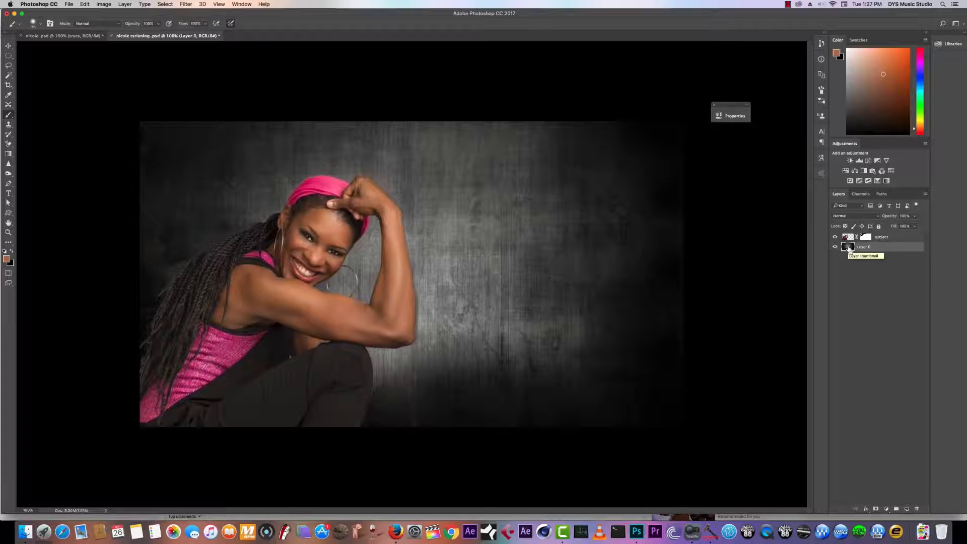
key("super+j")
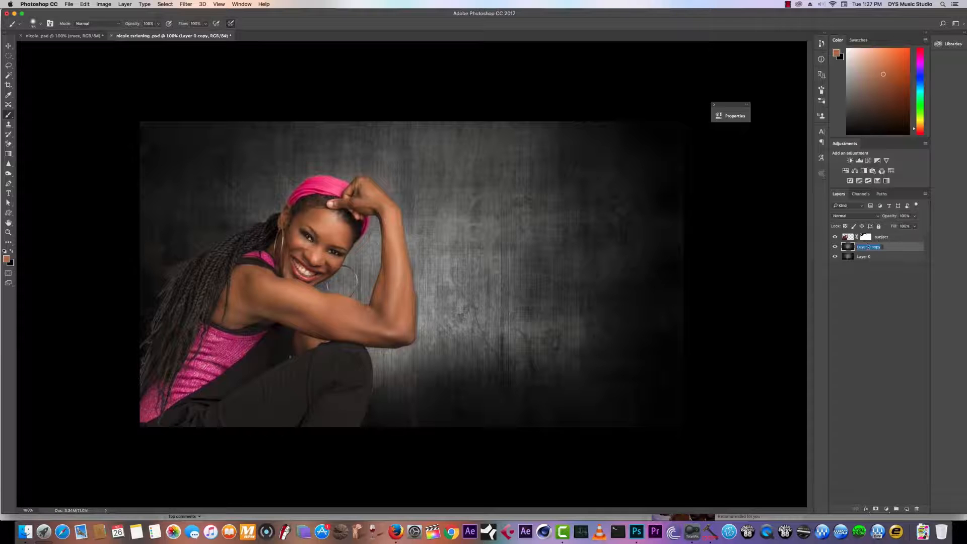
type("Da")
key("Return")
left_click_drag(867, 246, 865, 233)
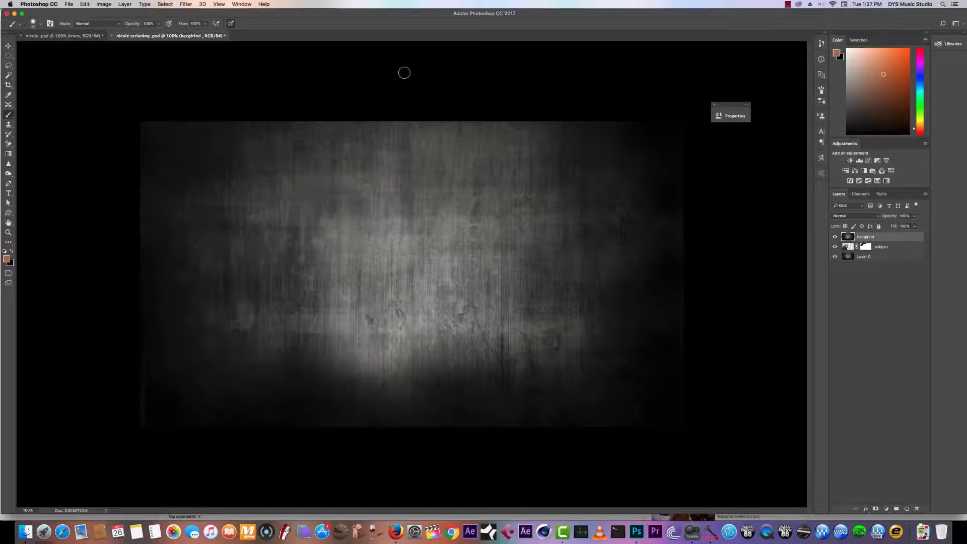
left_click(186, 4)
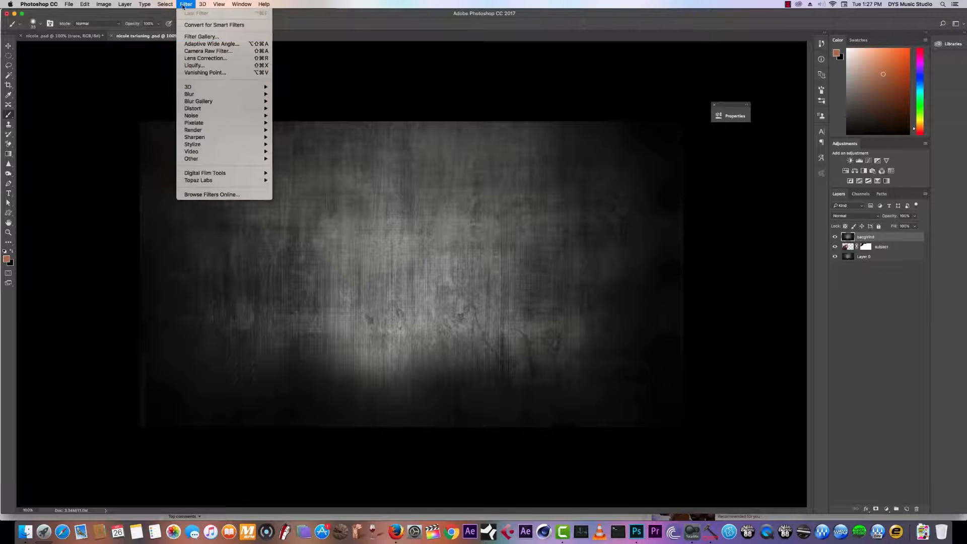
mouse_move(230, 94)
left_click(297, 123)
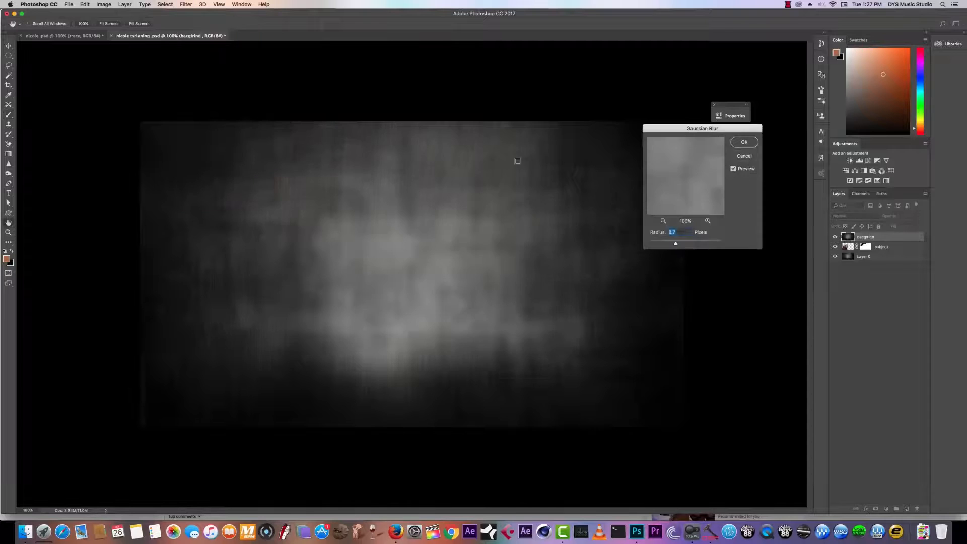
left_click(745, 156)
Apply the Average blur to the background copy and set its blend mode to Color.
left_click(185, 5)
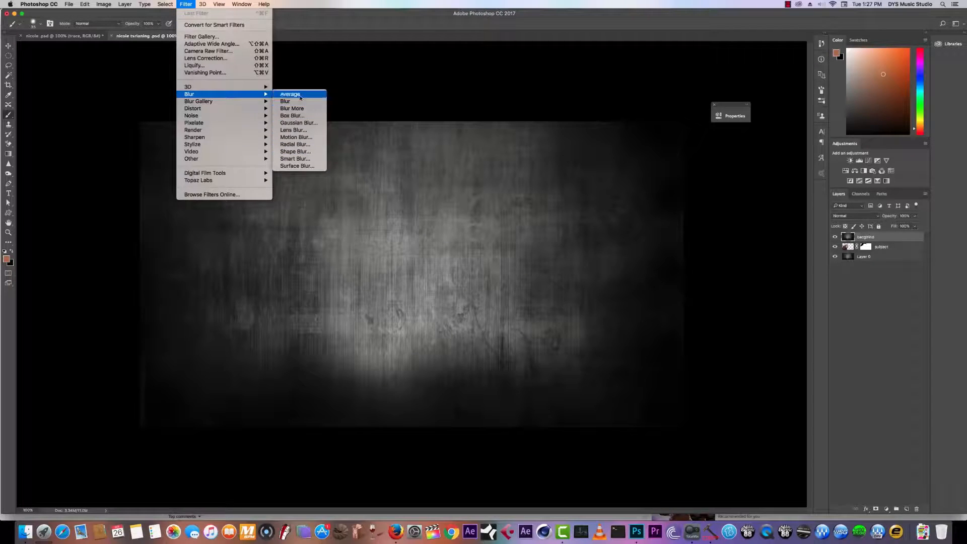
left_click(291, 94)
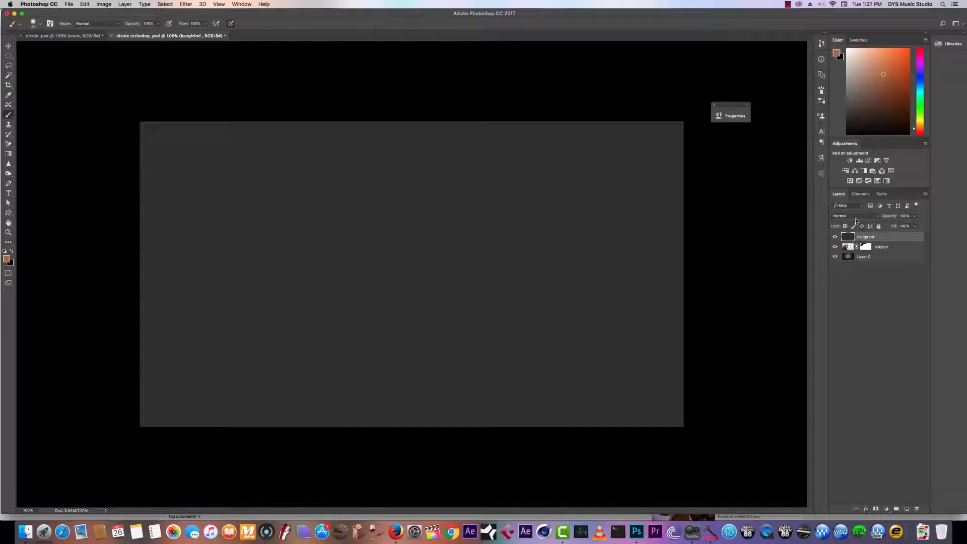
left_click(853, 216)
left_click(860, 380)
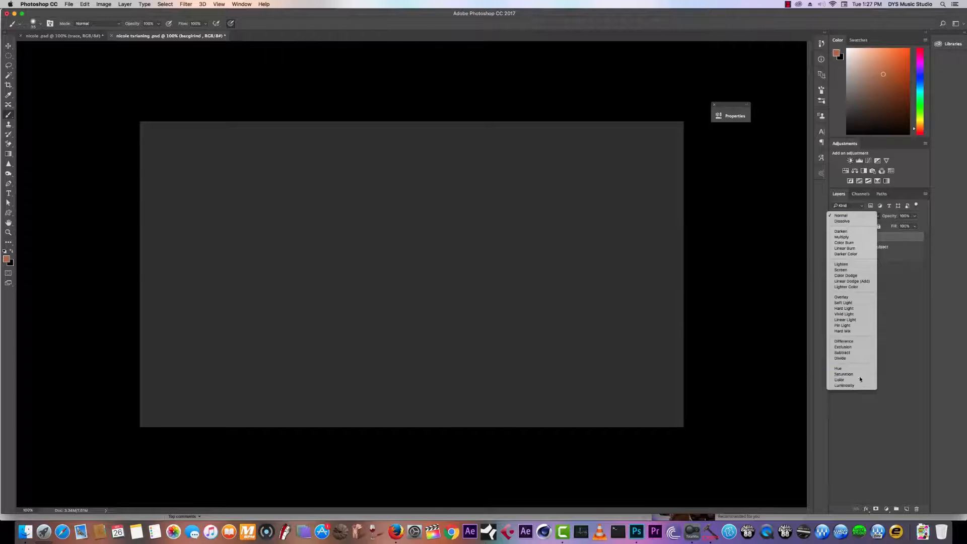
Lower the averaged background layer's opacity and toggle its visibility to compare the colour blend on the subject.
left_click_drag(914, 226, 896, 228)
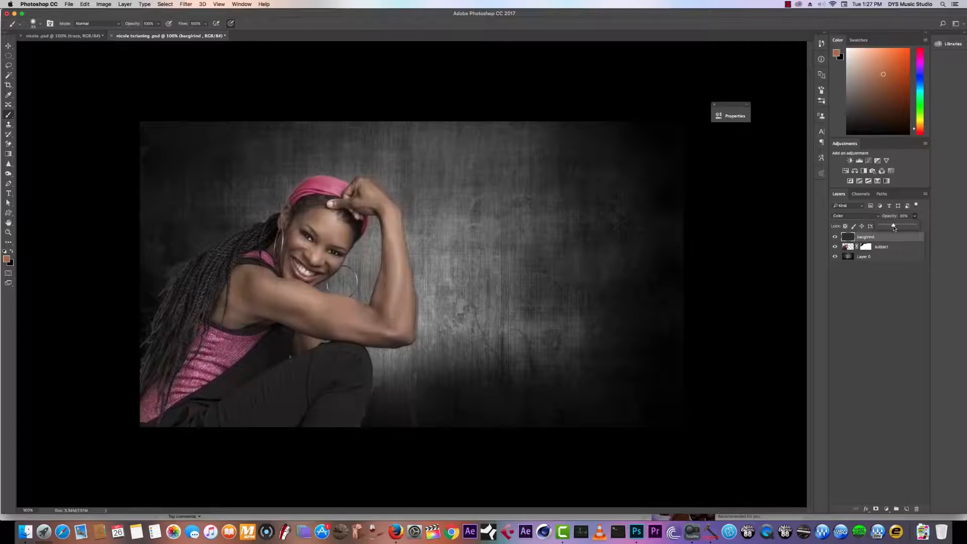
left_click_drag(897, 228, 893, 228)
left_click(836, 241)
left_click(835, 239)
left_click(835, 238)
left_click(836, 239)
left_click(835, 239)
left_click(835, 239)
left_click(835, 239)
left_click(893, 281)
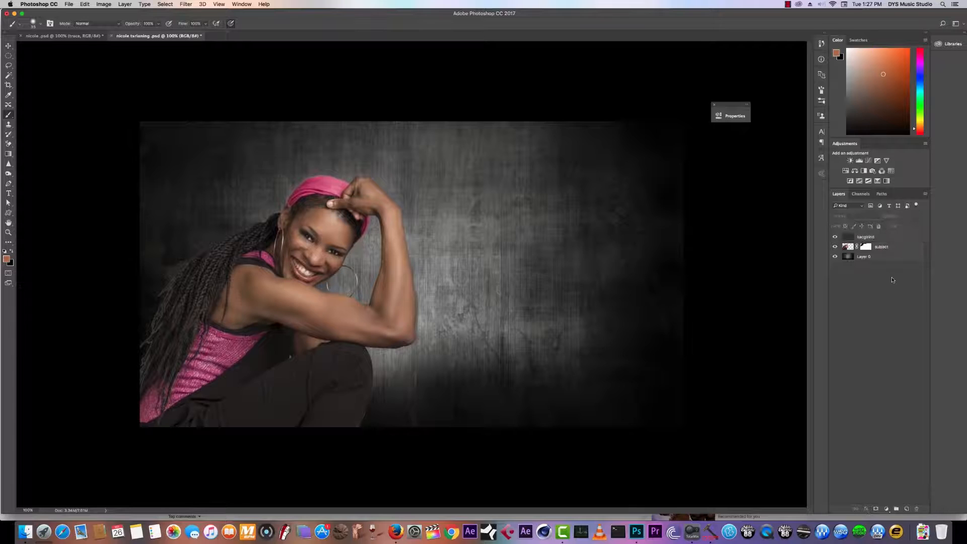
Remove the white matte from the edges of the subject layer.
left_click(853, 250)
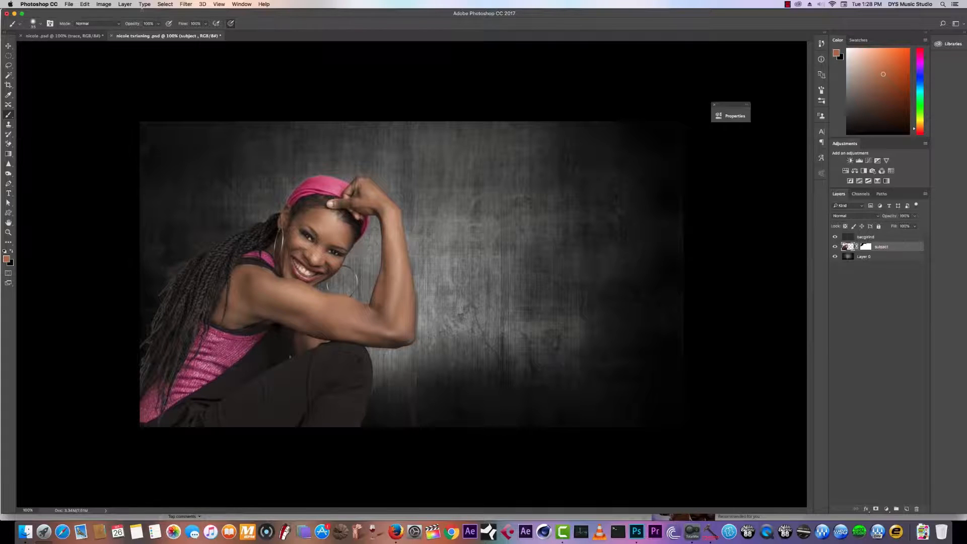
left_click(125, 4)
mouse_move(161, 295)
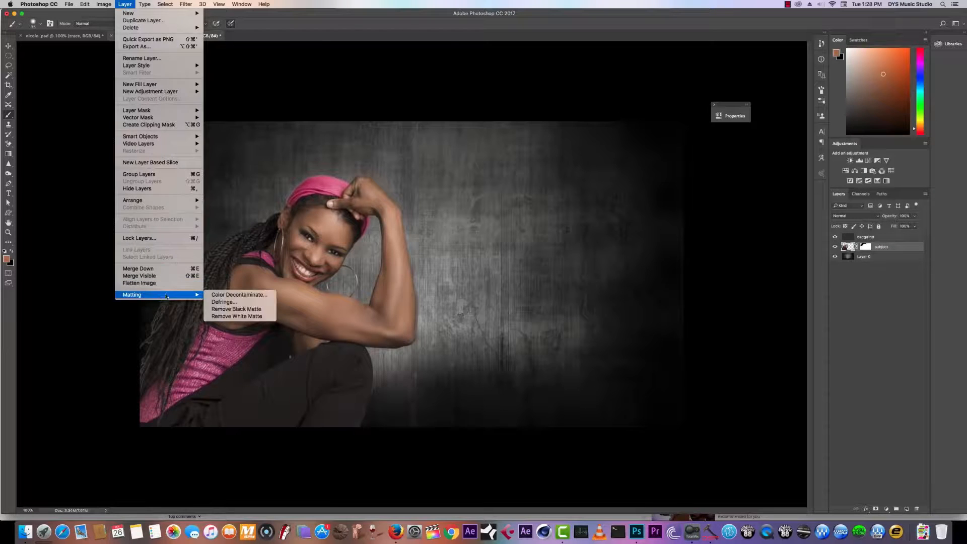
left_click(257, 317)
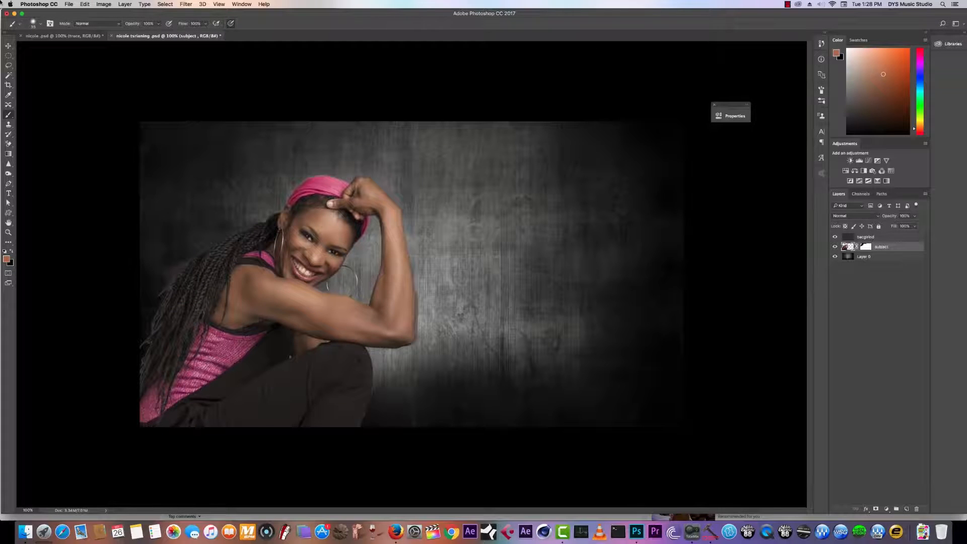
Defringe the subject layer with a width of 1 pixel.
left_click(125, 4)
mouse_move(171, 299)
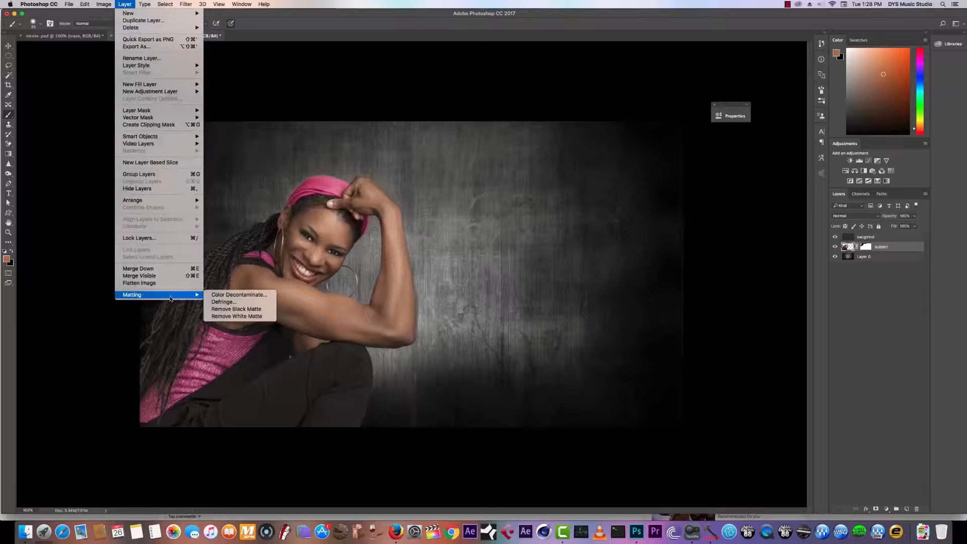
left_click(224, 302)
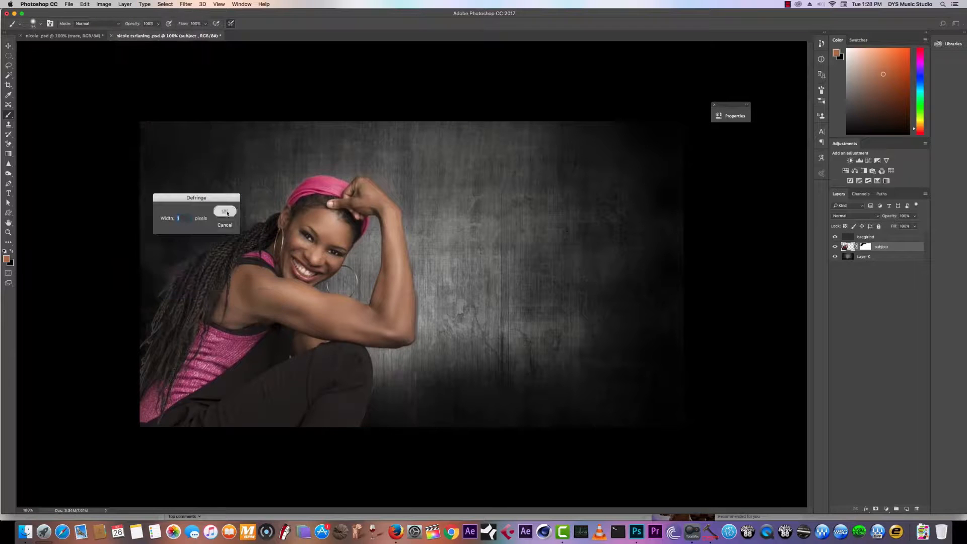
left_click(226, 212)
Apply Color Decontaminate at about 90% to the subject layer and toggle its visibility to check the edges.
left_click(125, 4)
mouse_move(177, 299)
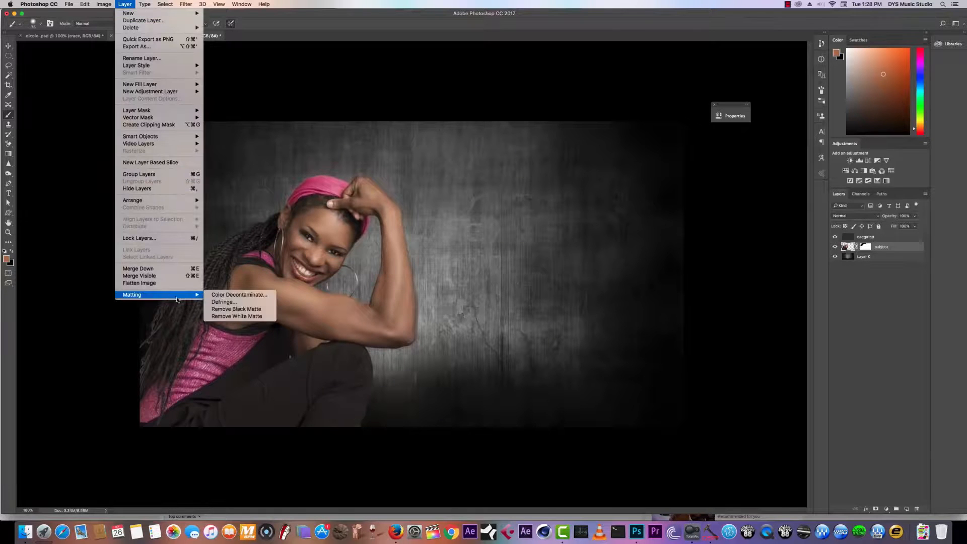
left_click(239, 294)
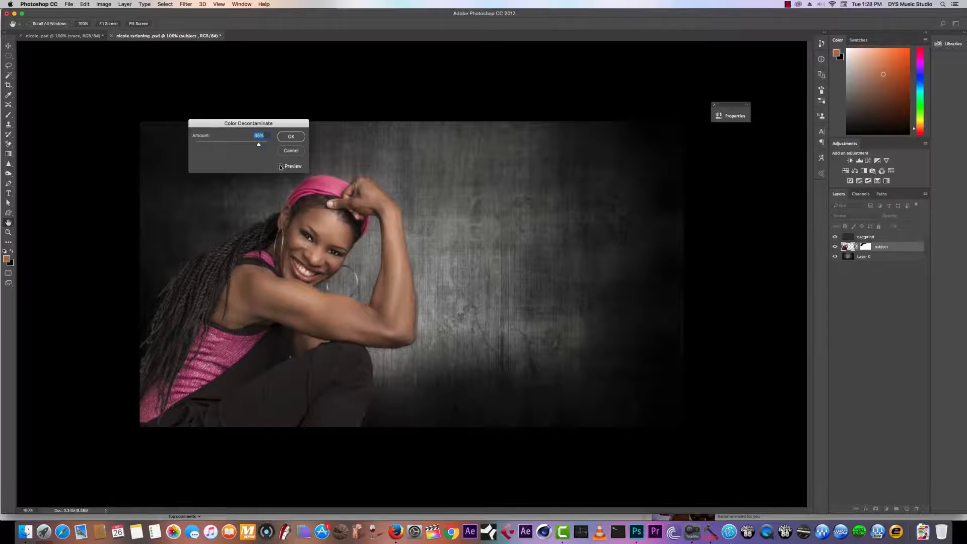
mouse_move(266, 151)
left_mouse_down()
mouse_move(240, 146)
mouse_move(261, 146)
left_mouse_up()
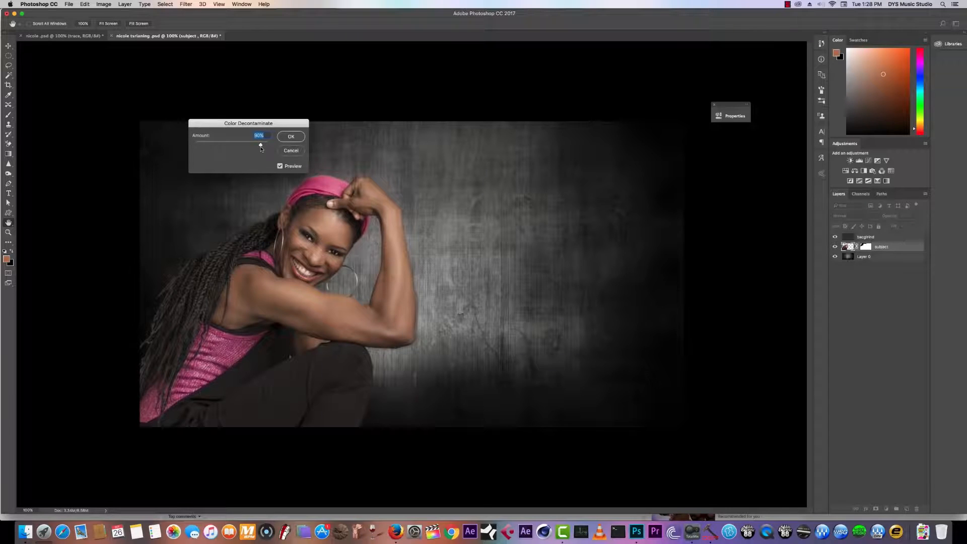
left_click(284, 138)
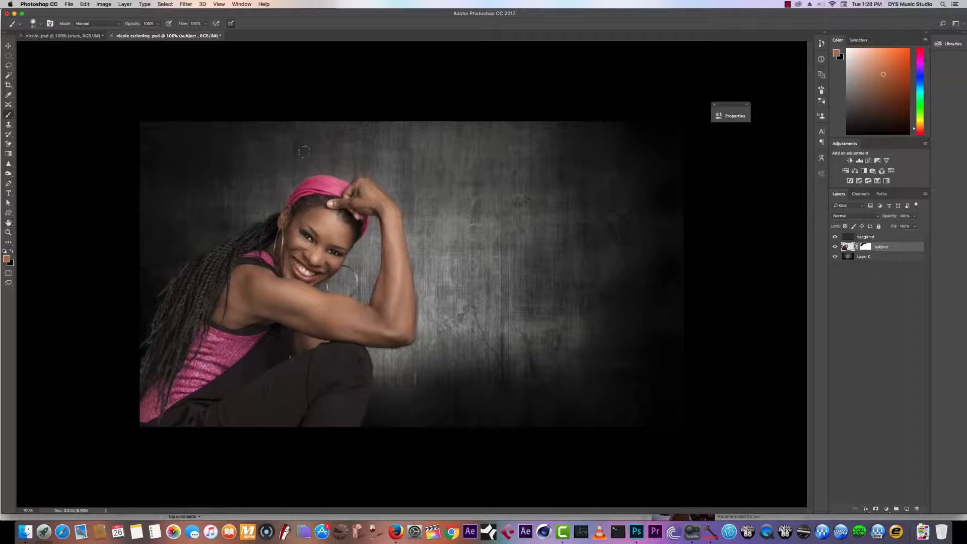
left_click(835, 247)
left_click(835, 247)
Create a new layer named "rim light" directly above the subject layer.
left_click(907, 509)
type("rim light")
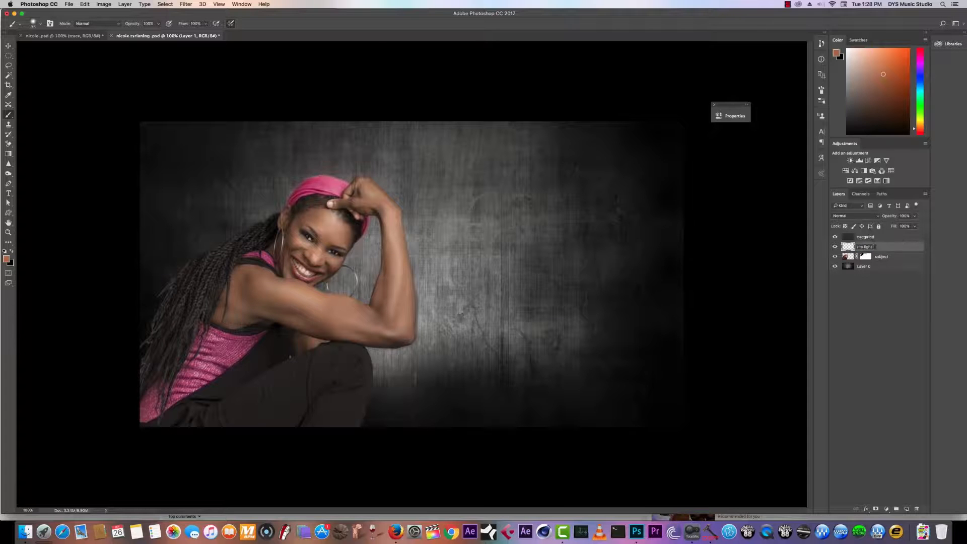
key("Return")
Sample the backdrop colour beside the subject's head and brighten it to near-white as the foreground colour.
left_click(289, 179, "alt")
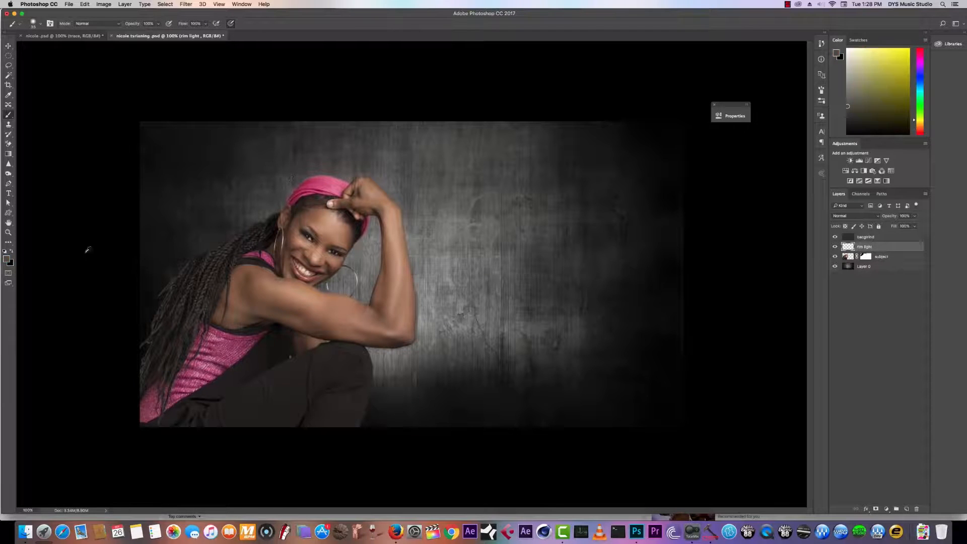
left_click(6, 259)
left_click(626, 225)
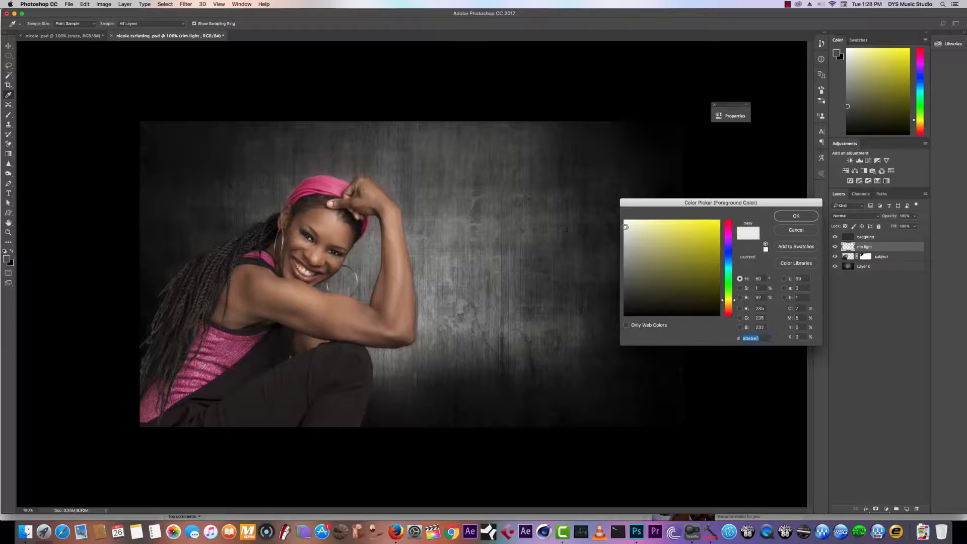
left_click(787, 216)
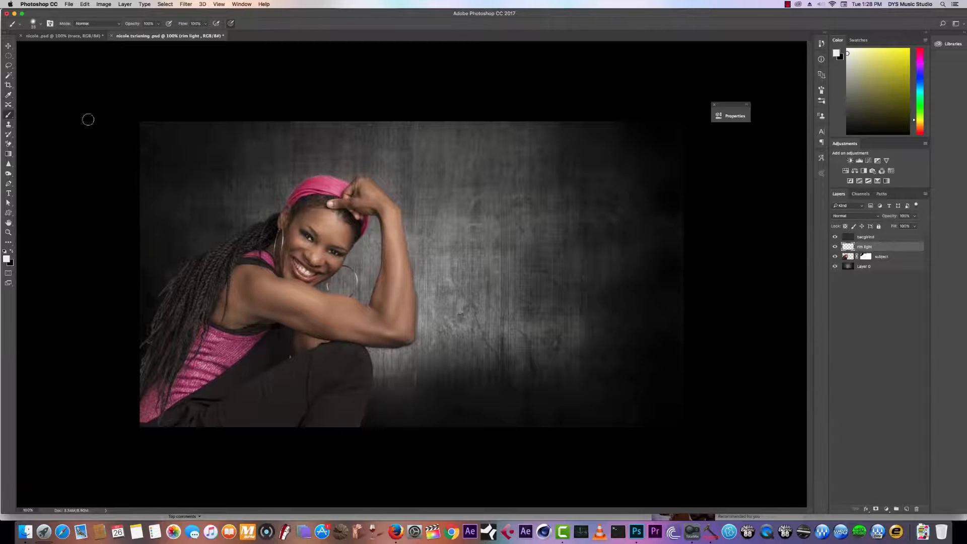
Lower the rim light layer's opacity to about 62% and clip it to the subject layer.
left_click_drag(138, 27, 134, 27)
key("Return")
left_click_drag(133, 27, 202, 33)
left_click(915, 216)
right_click(884, 249)
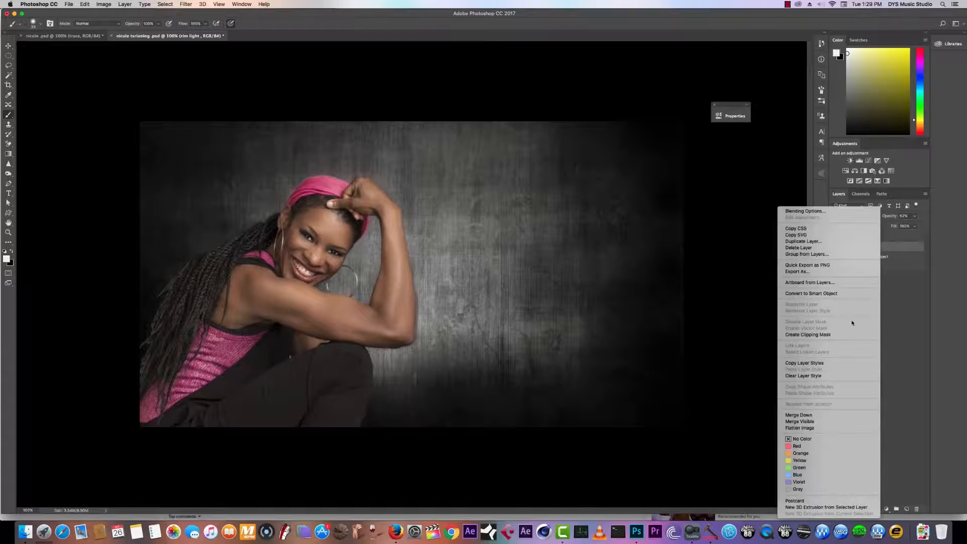
left_click(839, 335)
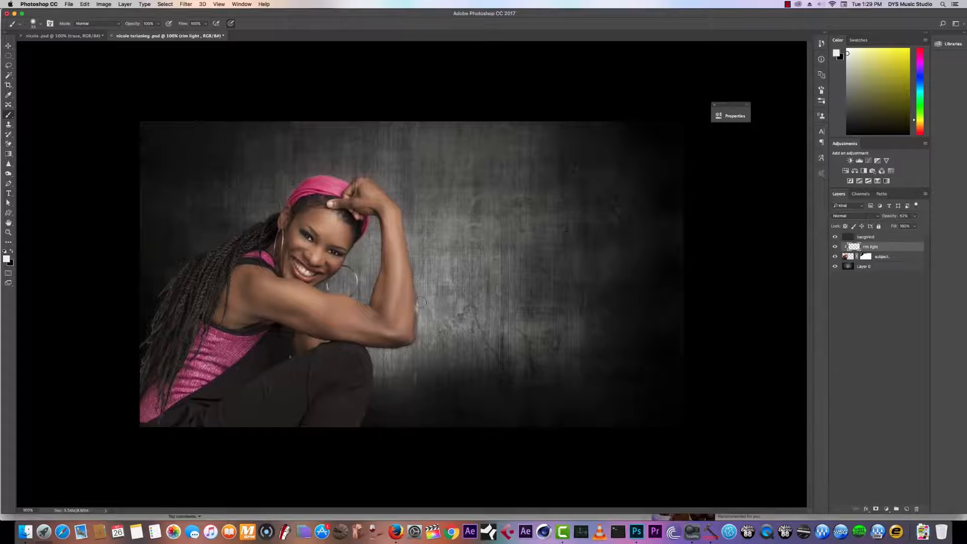
Brush near-white along the outer edge of the raised forearm and set the rim light layer to Soft Light.
left_click_drag(420, 302, 402, 212)
left_click(871, 218)
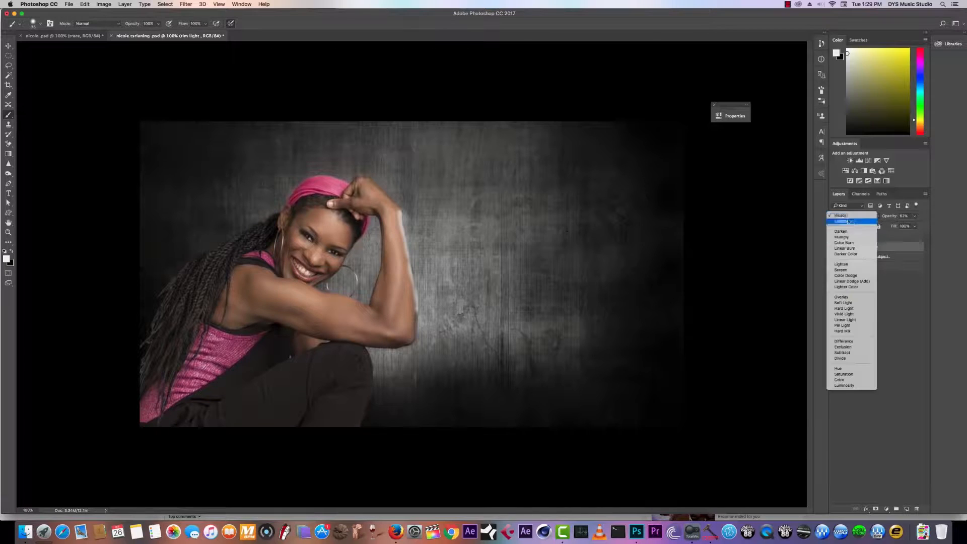
left_click(858, 302)
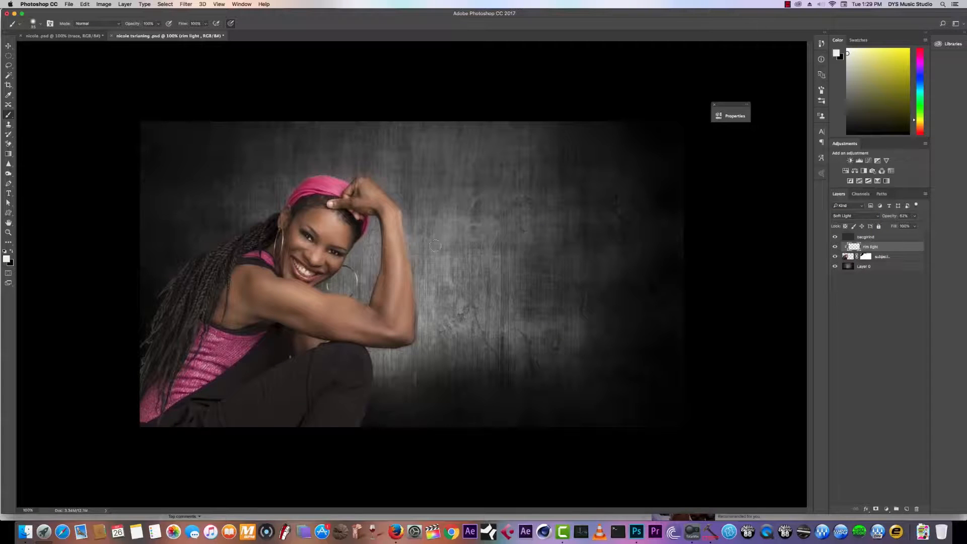
Brush more rim light along the arms, knee and shoulder, reducing the brush opacity to 44% along the way.
mouse_move(408, 264)
left_mouse_down()
mouse_move(418, 342)
mouse_move(418, 325)
mouse_move(402, 350)
mouse_move(346, 345)
mouse_move(375, 372)
mouse_move(358, 432)
mouse_move(368, 345)
mouse_move(335, 344)
mouse_move(343, 317)
mouse_move(365, 303)
mouse_move(290, 286)
left_mouse_up()
left_click_drag(131, 29, 115, 29)
mouse_move(292, 286)
left_mouse_down()
mouse_move(274, 282)
mouse_move(351, 303)
mouse_move(377, 291)
mouse_move(371, 304)
mouse_move(384, 252)
mouse_move(378, 276)
left_mouse_up()
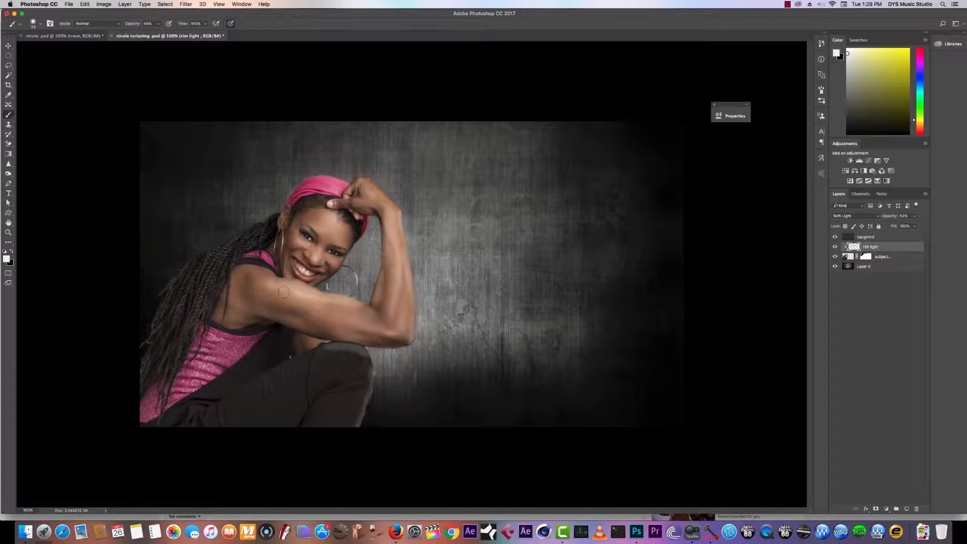
mouse_move(284, 292)
left_mouse_down()
mouse_move(252, 282)
mouse_move(272, 278)
left_mouse_up()
Set the brush hardness to 0% and brush a highlight over the shoulder on the subject layer.
left_click(40, 27)
left_click_drag(52, 65, 44, 66)
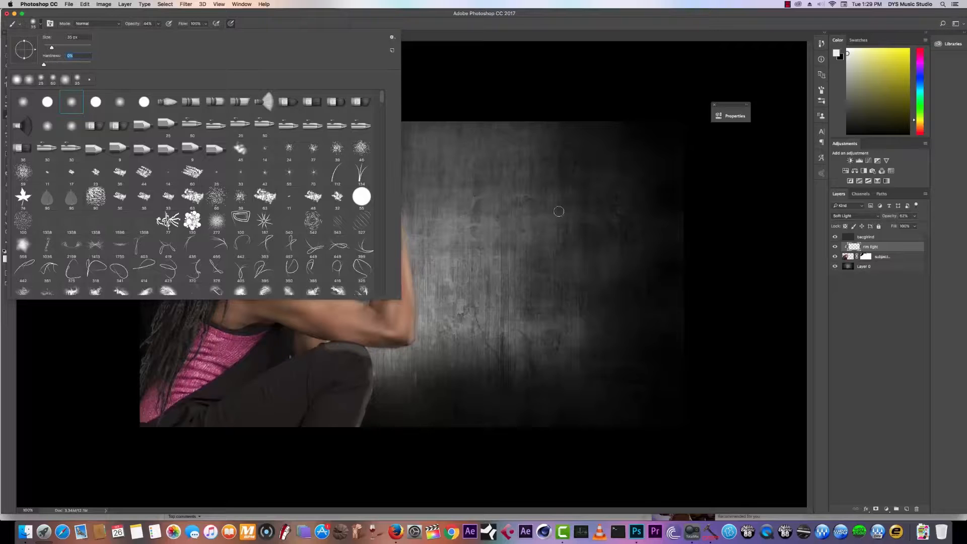
left_click(854, 335)
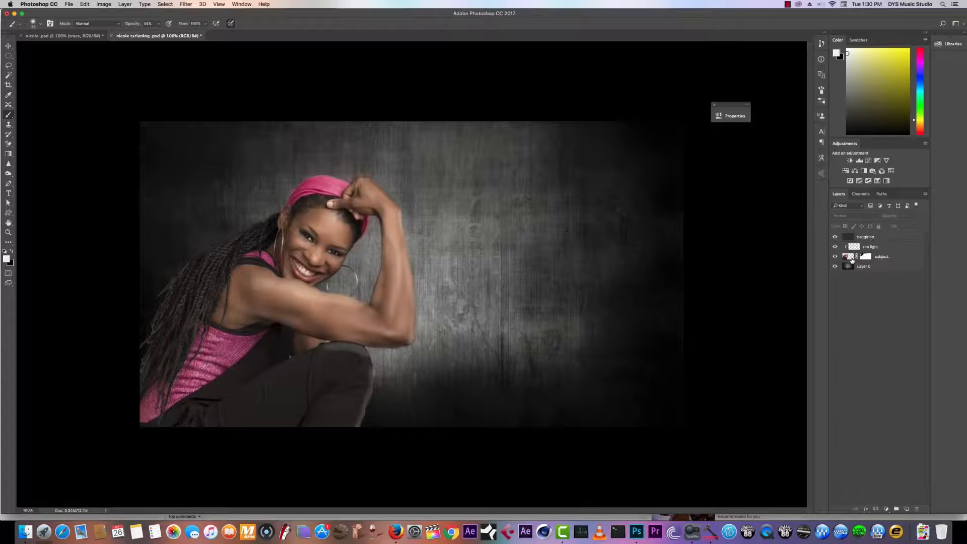
left_click(852, 258)
left_click_drag(273, 284, 257, 276)
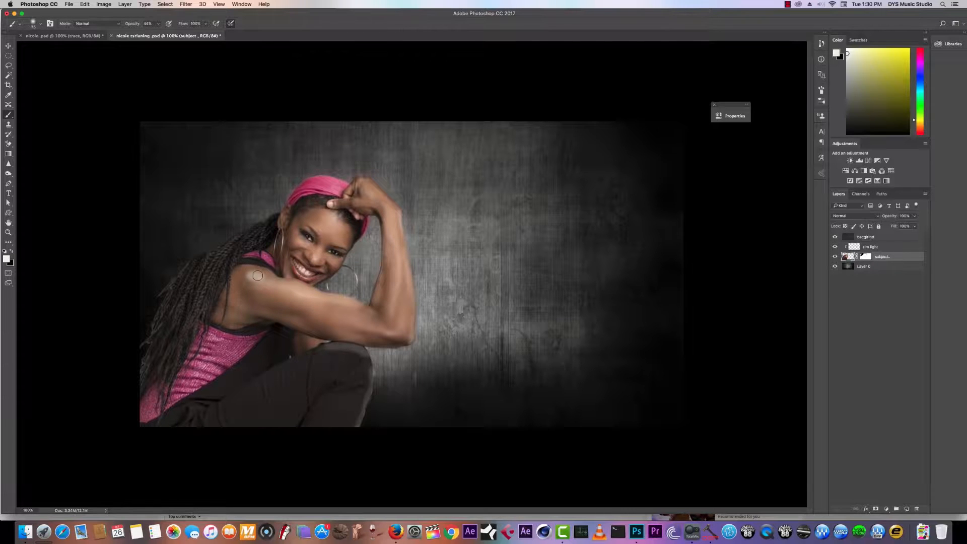
Lower the brush opacity, brush a softer highlight along the subject's shoulder, and step back two history states.
left_click(40, 24)
left_click(732, 209)
left_click_drag(141, 26, 130, 26)
mouse_move(276, 283)
left_mouse_down()
mouse_move(248, 286)
mouse_move(249, 297)
left_mouse_up()
key("super+alt+z")
key("super+alt+z")
Add a layer mask to the rim light layer and brush black at 100% opacity over the knee and shin highlight.
left_click(852, 247)
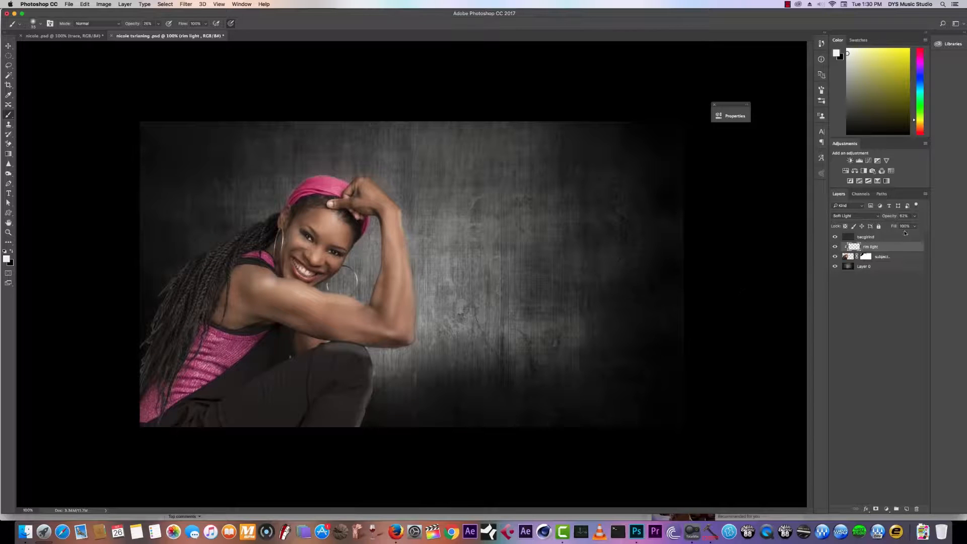
left_click(877, 510)
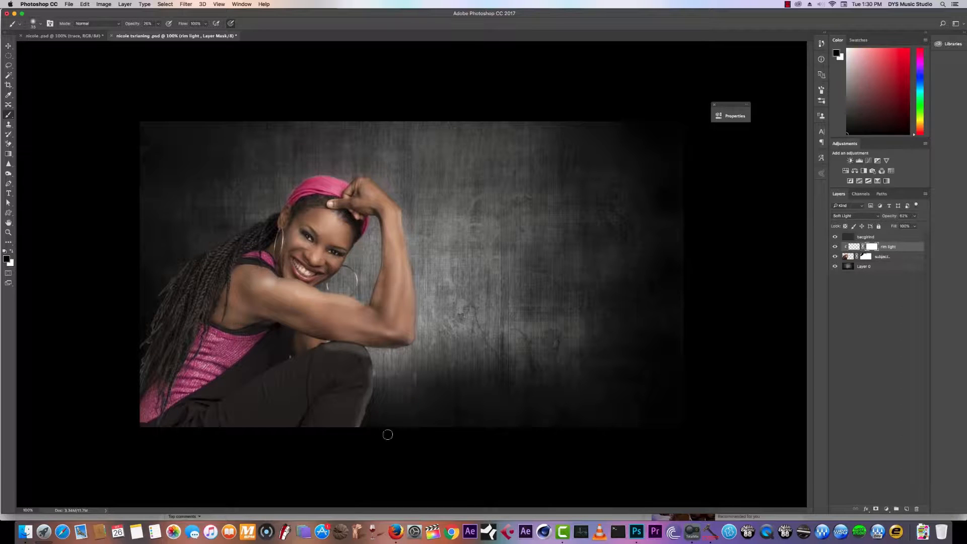
key("x")
key("x")
left_click_drag(132, 25, 172, 26)
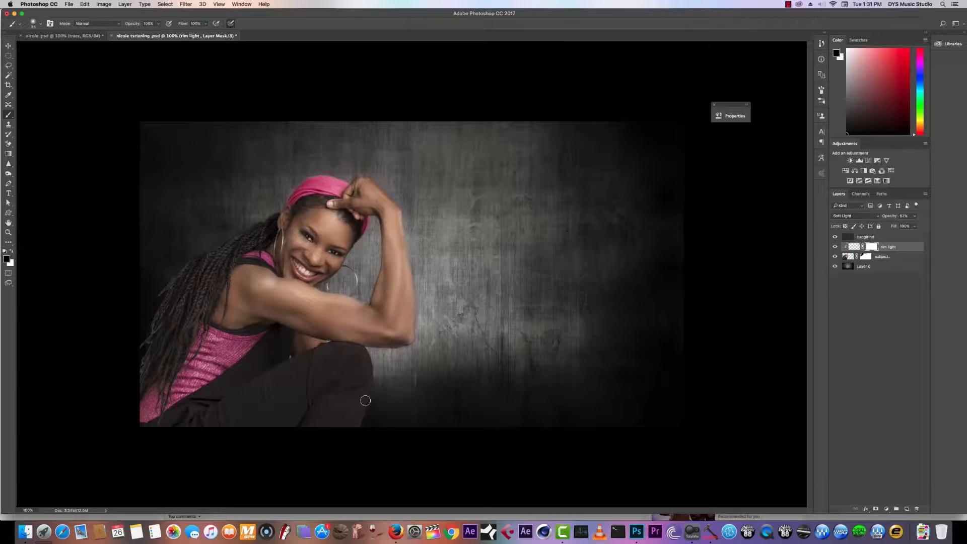
Brush near-white on the rim light layer along the back edge of the pink top.
left_click(854, 247)
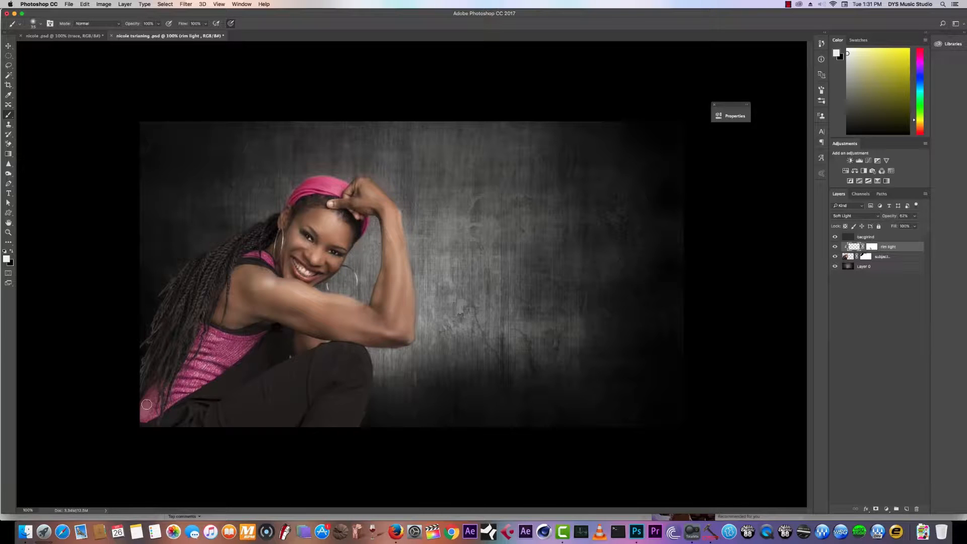
left_click_drag(146, 405, 147, 415)
Add a Bevel & Emboss effect to the subject layer with the Inner Bevel style, lowering its depth and size.
left_click(857, 256)
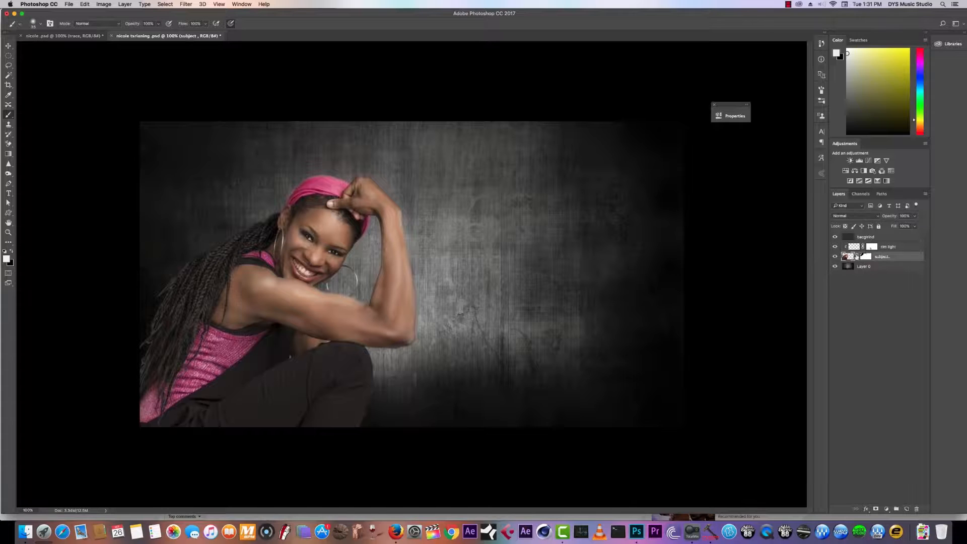
left_click(866, 509)
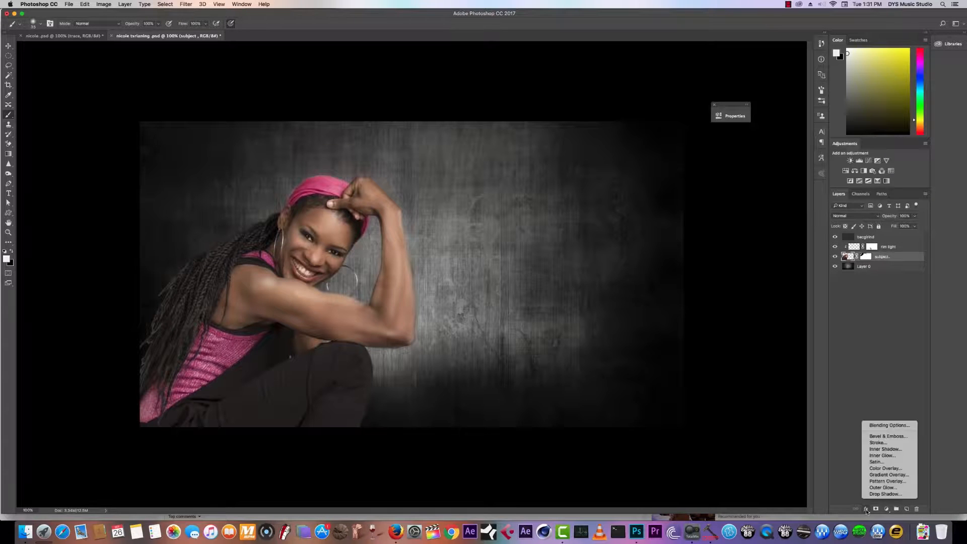
left_click(878, 426)
left_click(479, 136)
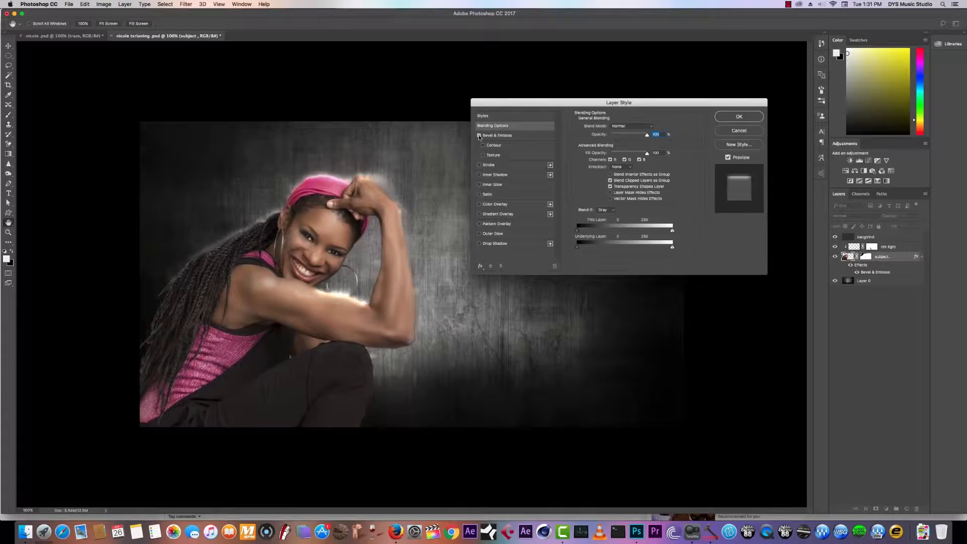
left_click(497, 136)
left_click(621, 126)
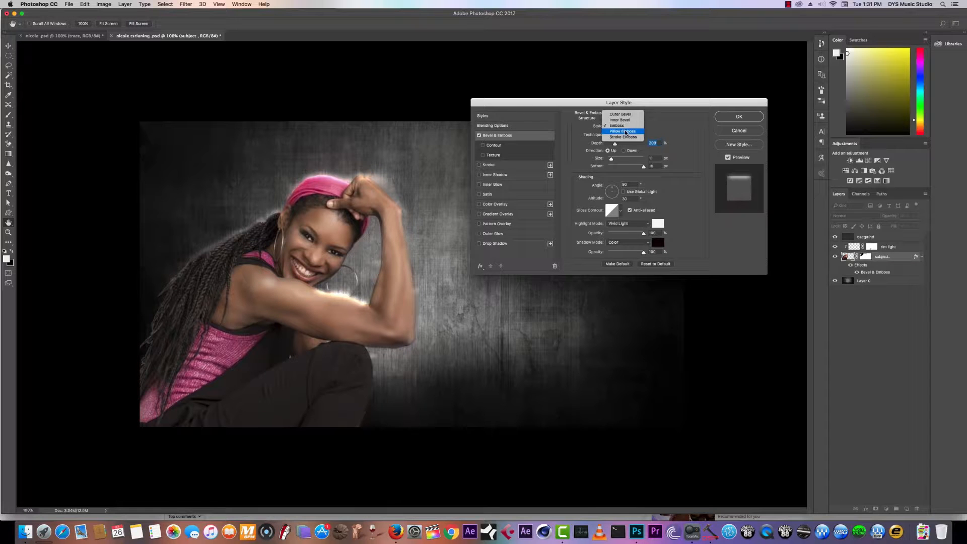
left_click(623, 121)
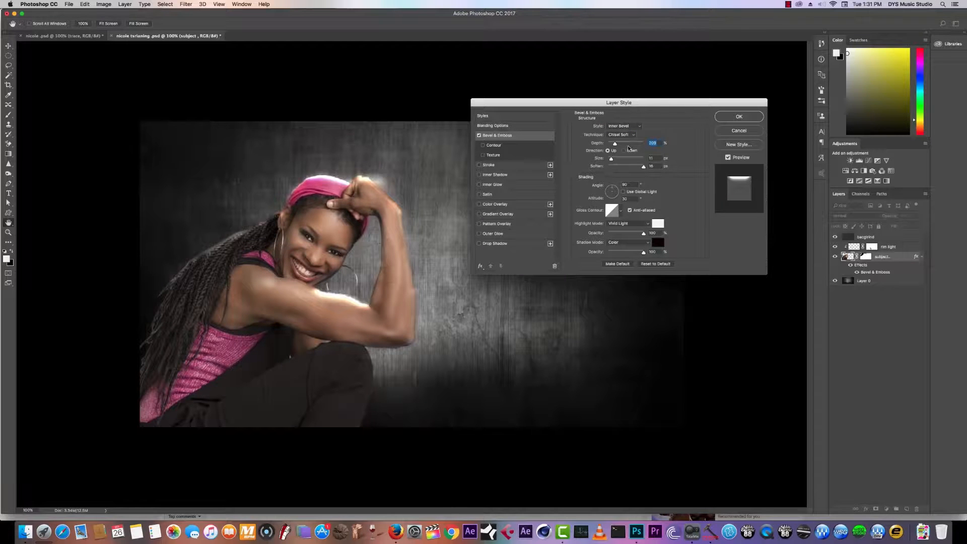
left_click_drag(615, 143, 611, 145)
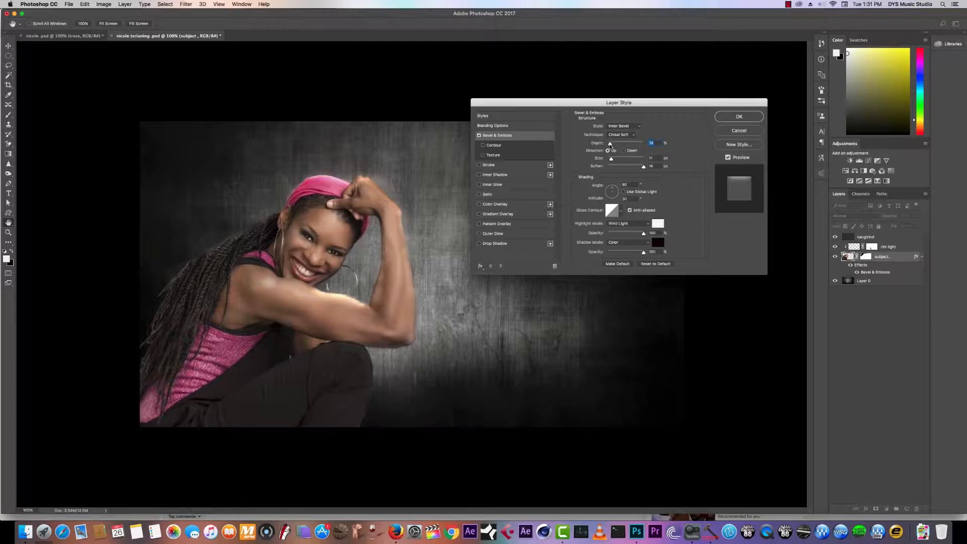
left_click_drag(611, 145, 609, 161)
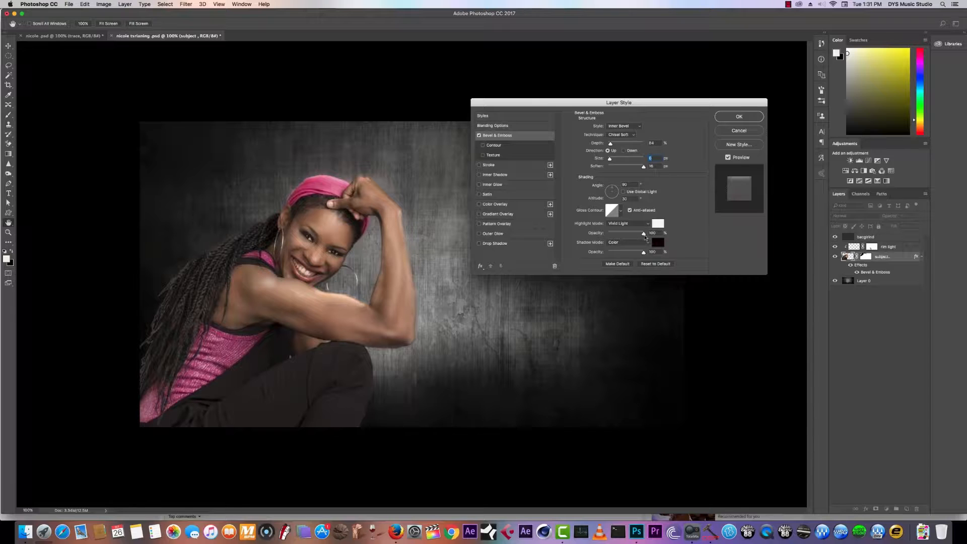
Try an Inner Glow effect on the subject layer and switch it off again.
left_click(492, 185)
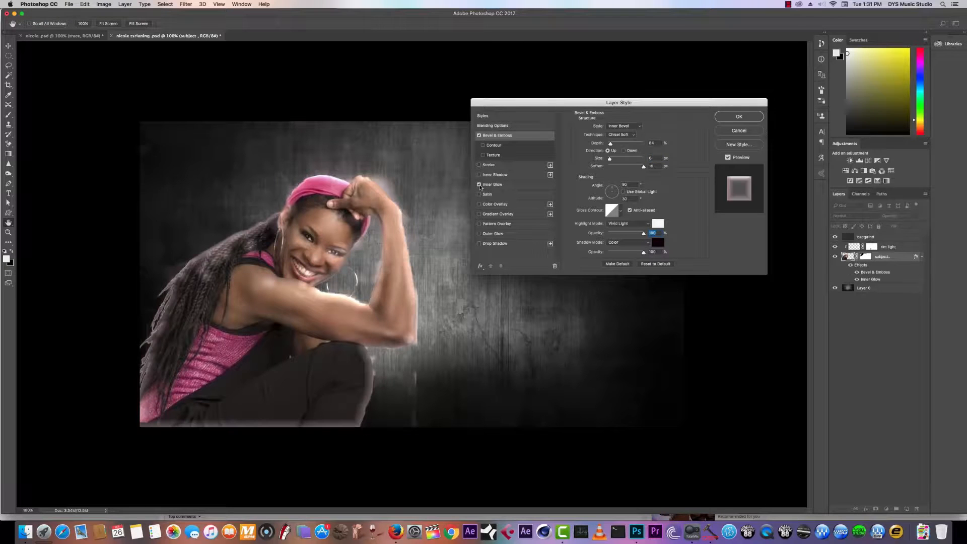
left_click(610, 175)
left_click(610, 165)
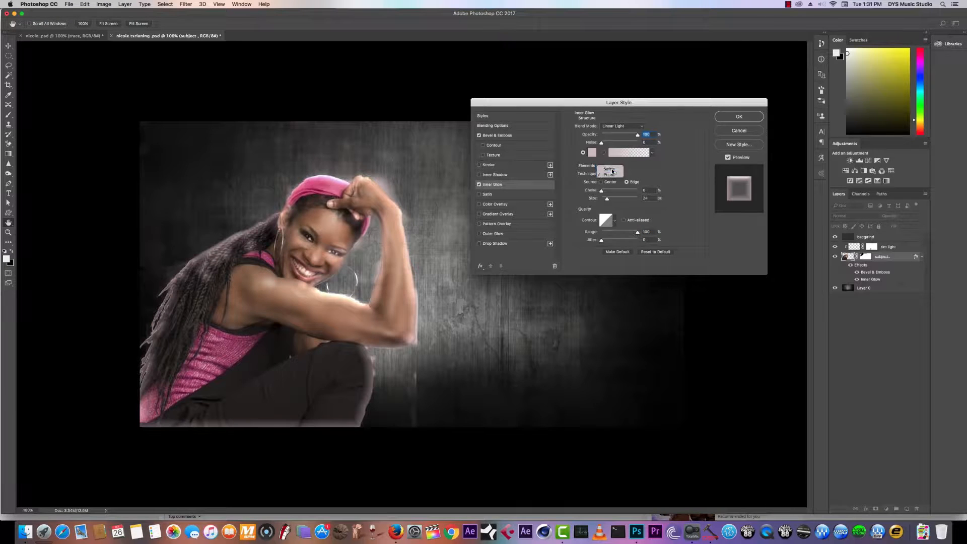
left_click(479, 184)
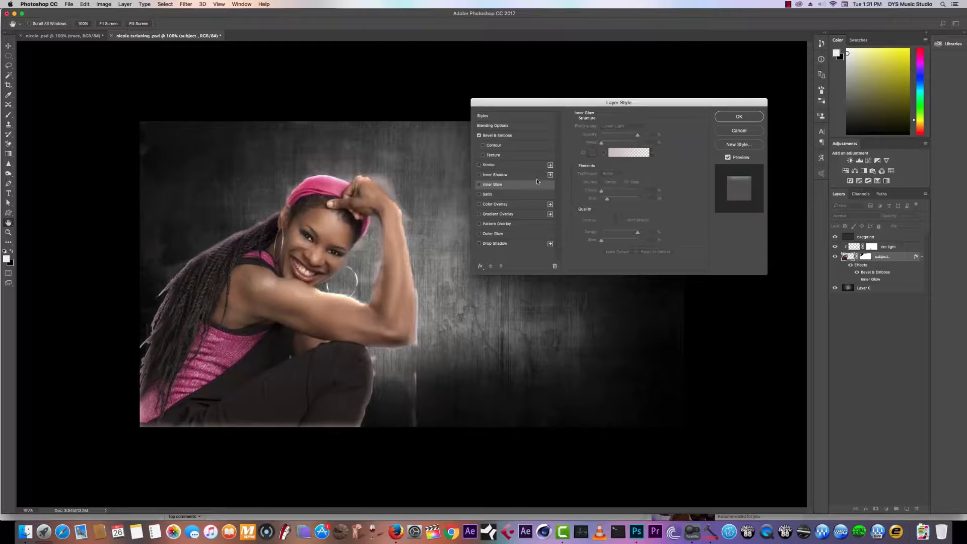
Apply the subject's layer style and compare the image with the rim light layer hidden and shown.
left_click(741, 117)
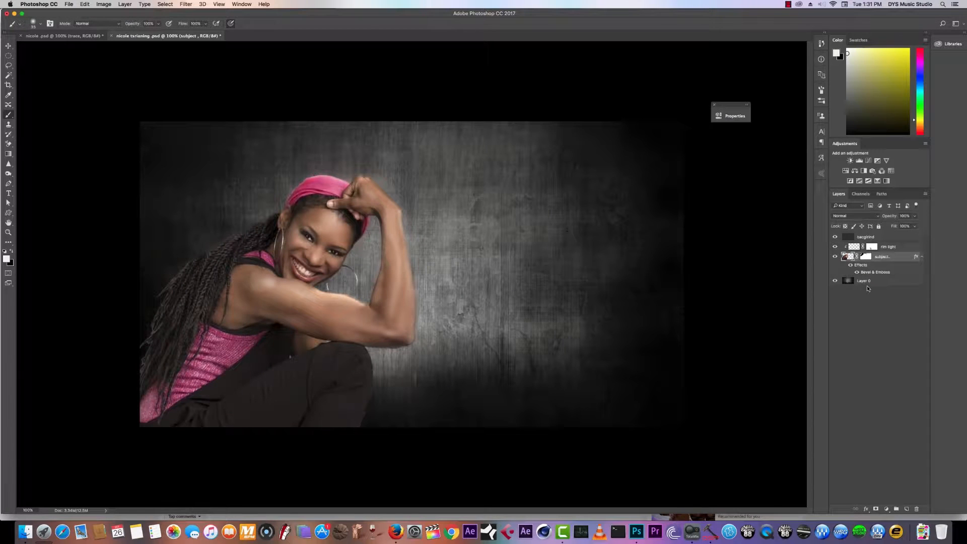
left_click(835, 246)
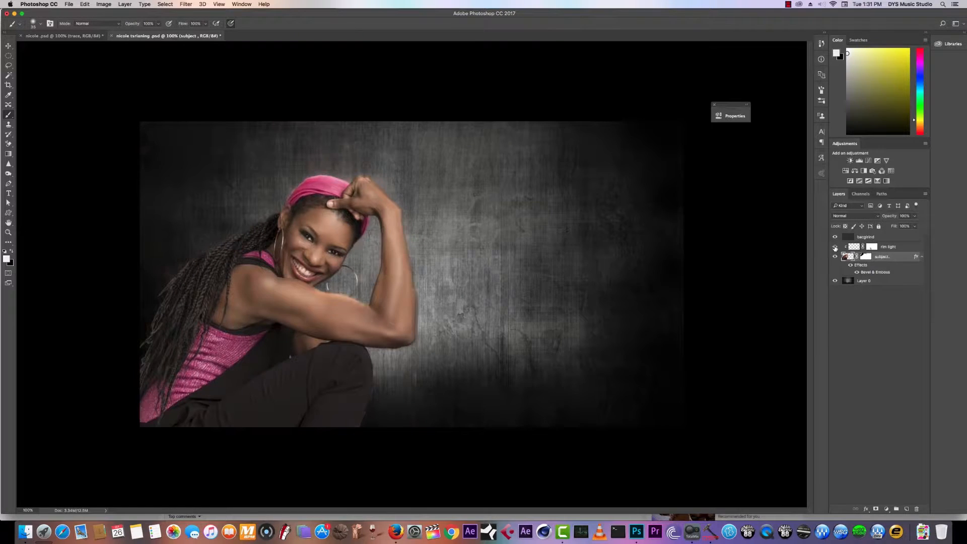
left_click(835, 247)
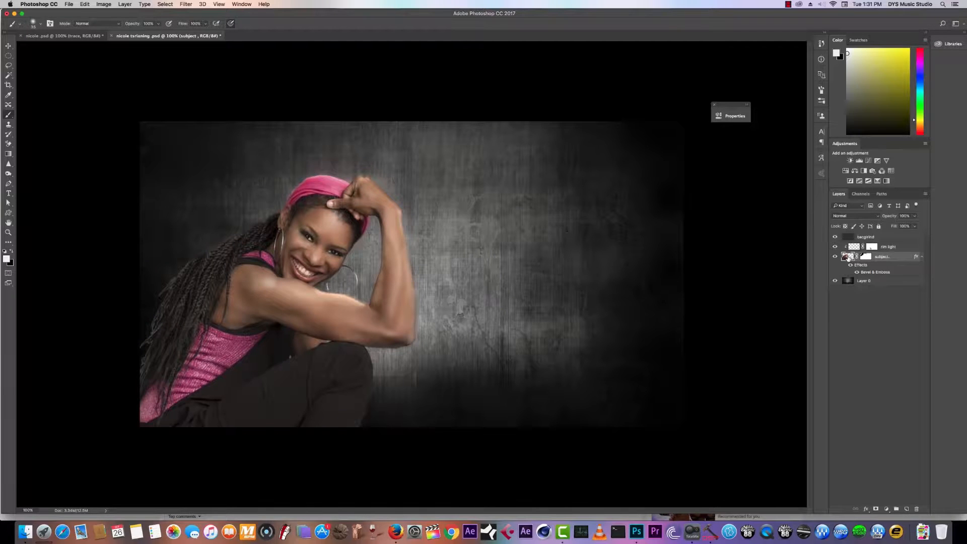
Add a new layer named "rim ligt" clipped above the subject layer and set its blend mode to Linear Dodge (Add).
left_click(904, 499)
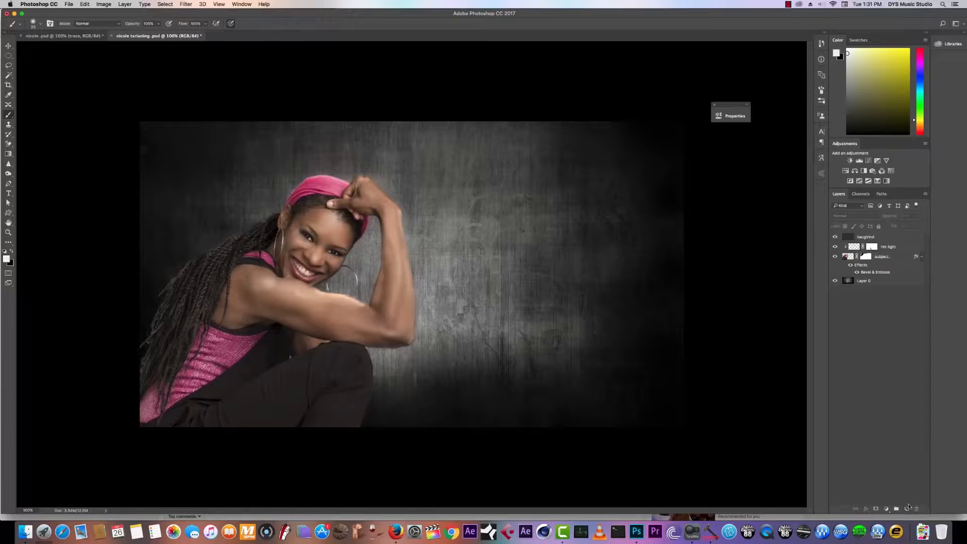
left_click(849, 266)
left_click(907, 510)
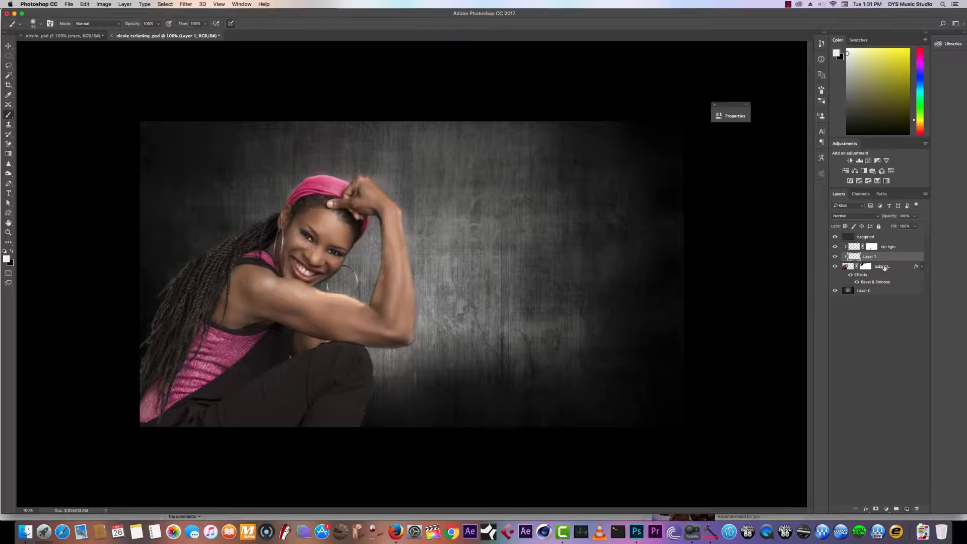
type("rim ligt")
key("Return")
left_click(855, 216)
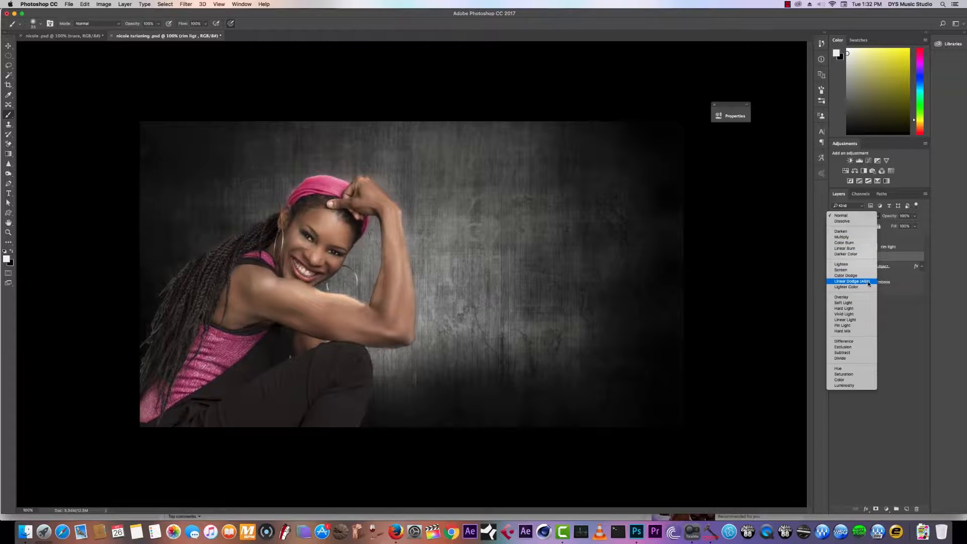
left_click(863, 283)
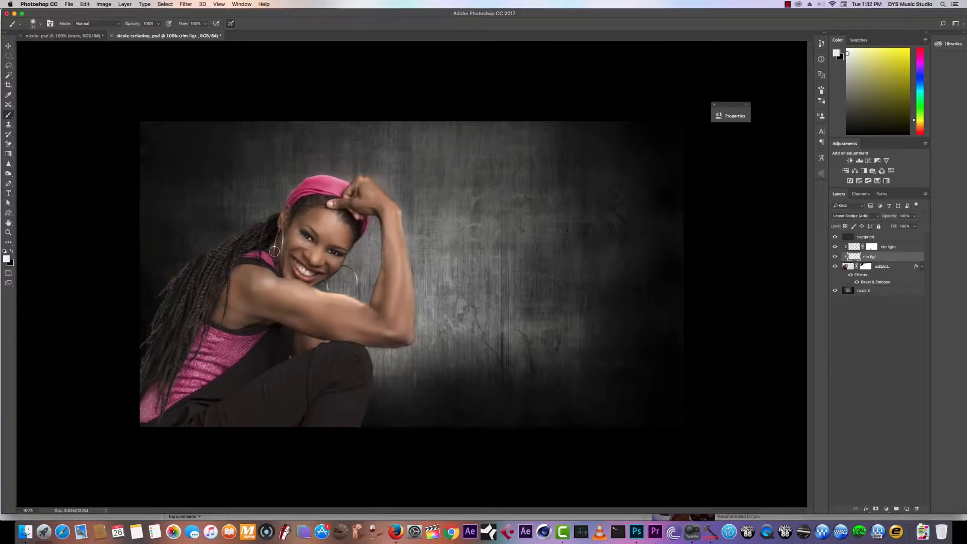
Brush a highlight at 32% opacity beside the cheek, step back through the strokes, and restore the brush opacity to 100%.
left_click_drag(135, 26, 108, 48)
left_click_drag(356, 245, 355, 247)
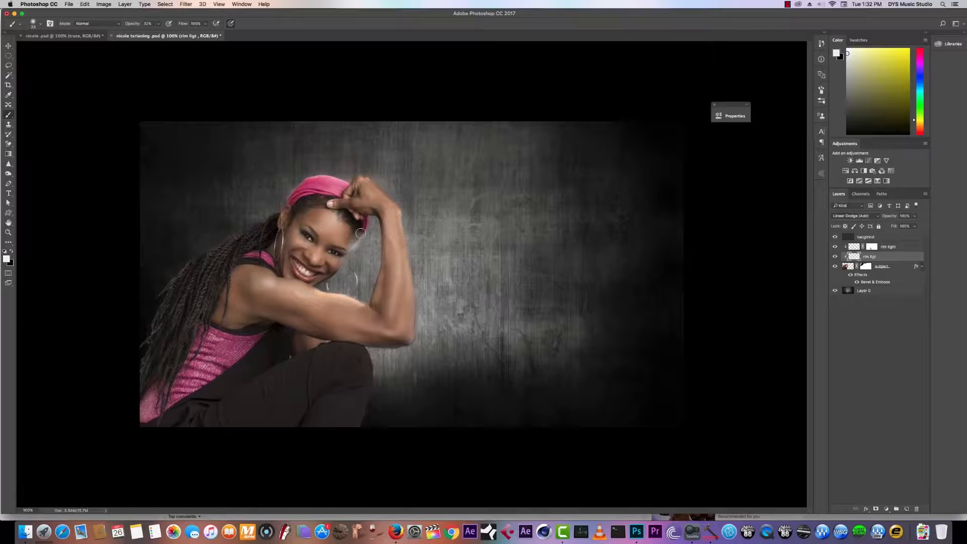
key("super+alt+z")
key("super+alt+z")
key("super+alt+z")
key("super+alt+z")
key("0")
Set the new rim layer's opacity to 60% and brush white along the cheek and the outer edge of the shin.
left_click_drag(917, 218, 904, 227)
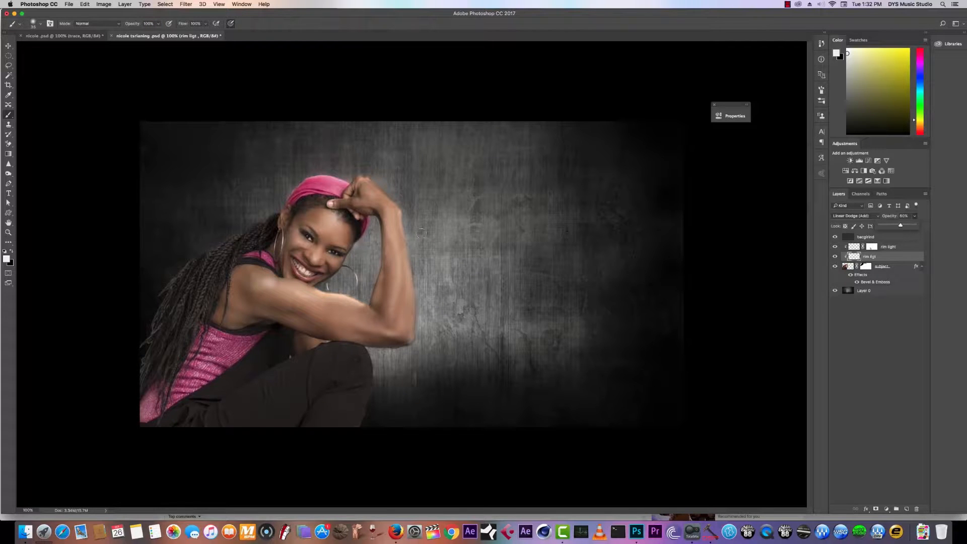
left_click(359, 243)
mouse_move(366, 400)
left_mouse_down()
mouse_move(357, 433)
mouse_move(370, 359)
left_mouse_up()
Try Color Dodge, Lighter Color and Soft Light blending on the new rim layer, and set it to Overlay.
left_click(856, 215)
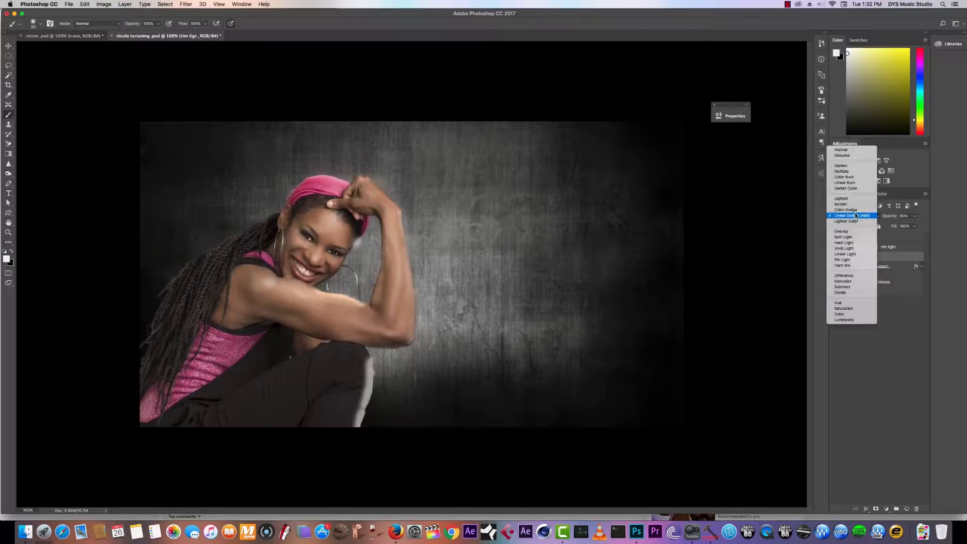
left_click(855, 210)
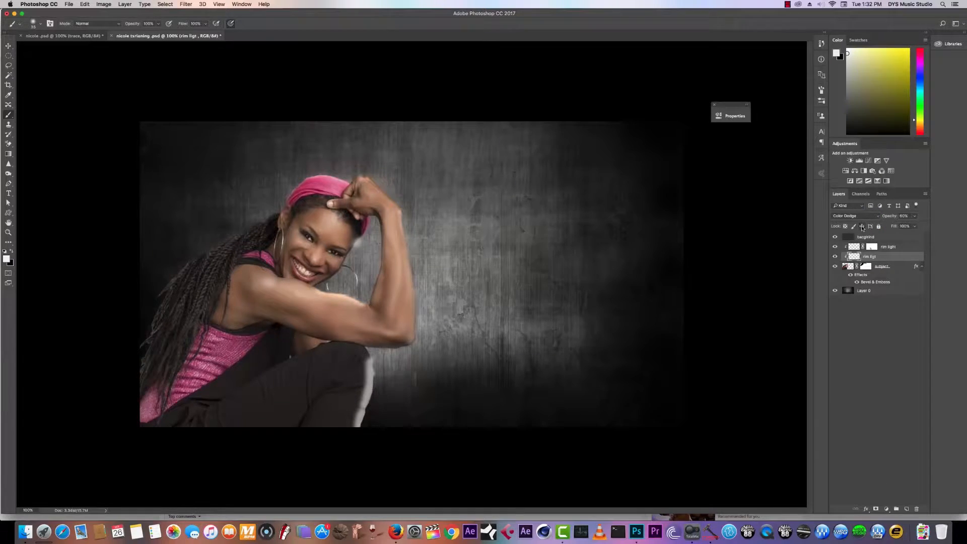
left_click(856, 216)
left_click(855, 223)
left_click(853, 216)
left_click(855, 222)
left_click(855, 216)
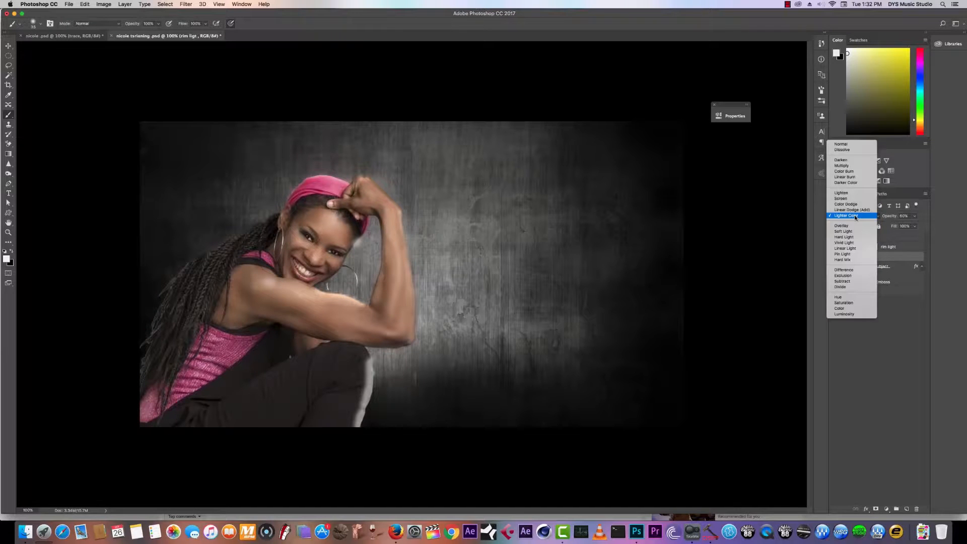
left_click(855, 225)
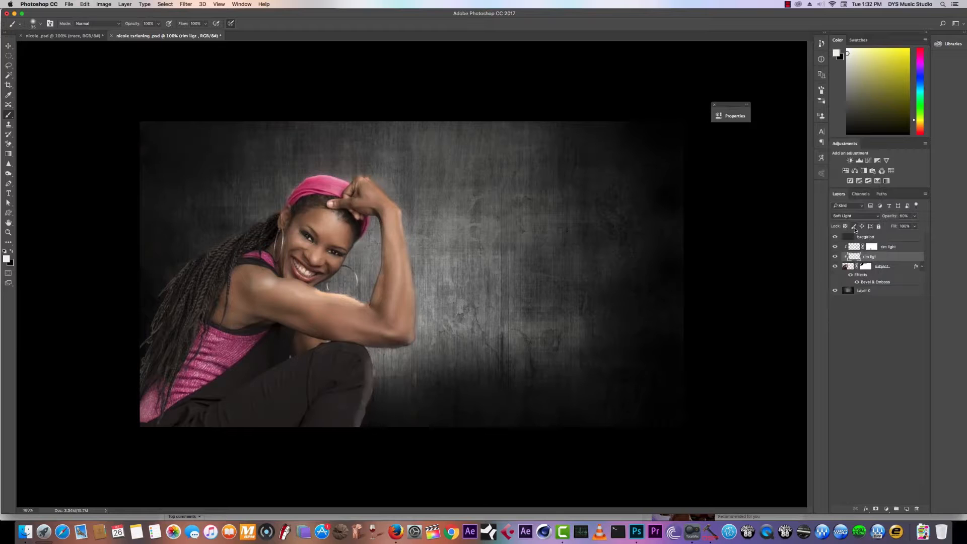
left_click(854, 216)
left_click(853, 210)
Try the Pin Light and Hard Mix blend modes on the new rim layer.
left_click(861, 217)
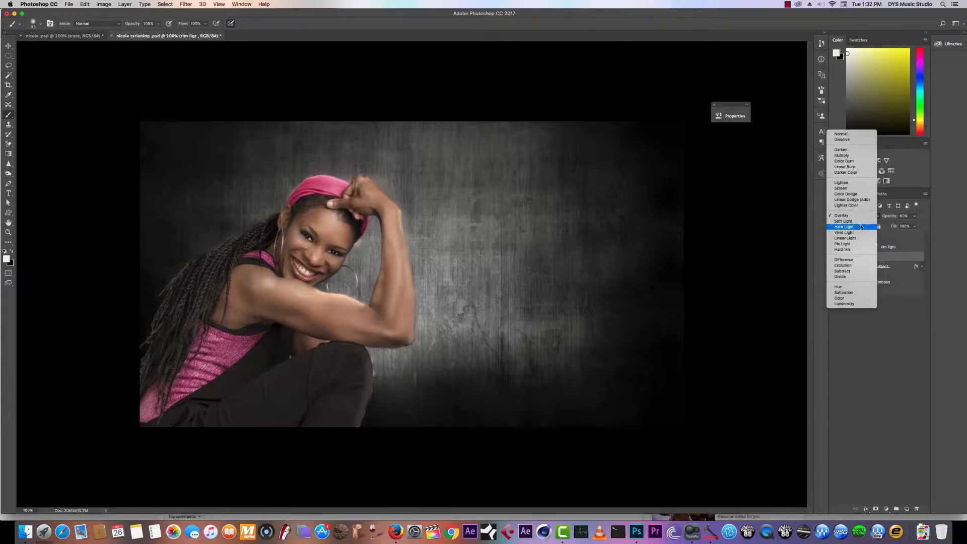
left_click(856, 244)
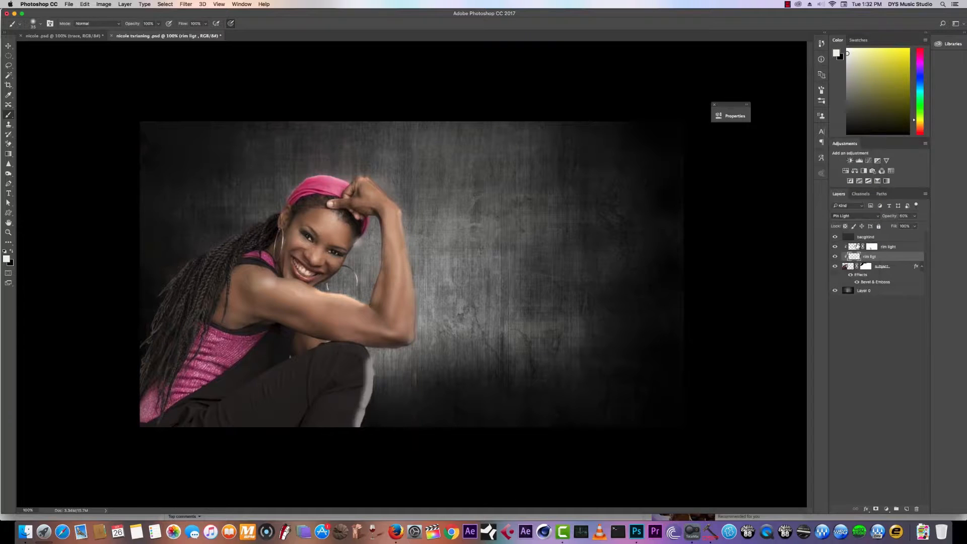
left_click(851, 216)
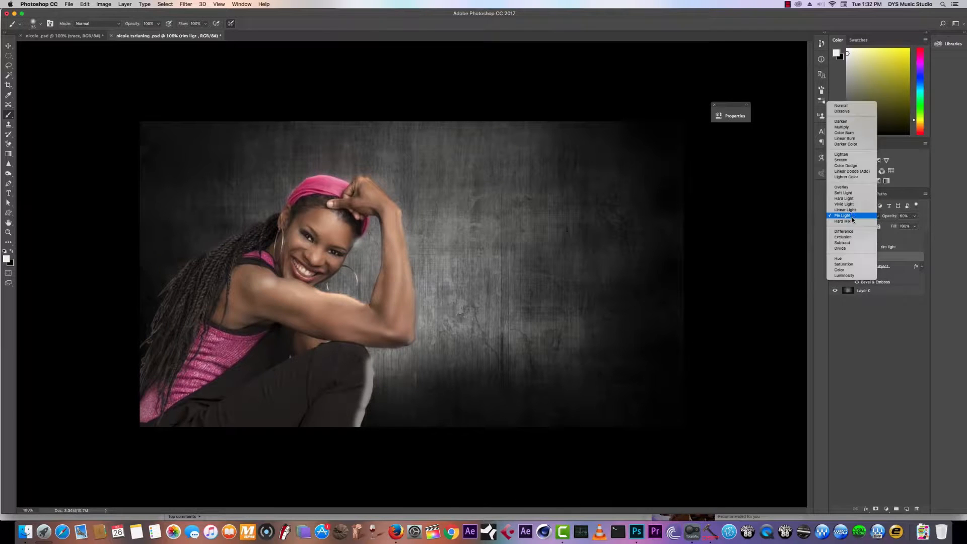
left_click(852, 219)
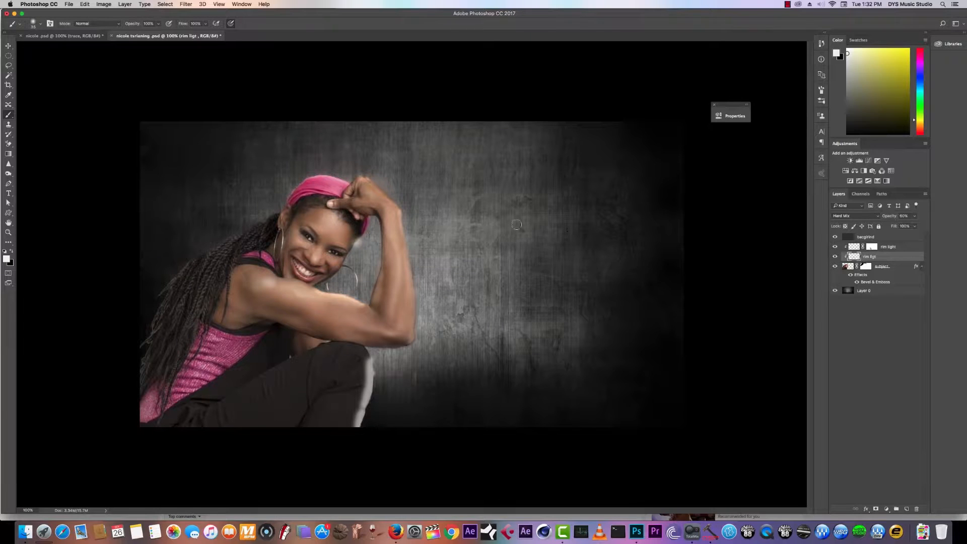
Raise the brush hardness, brush a highlight beside the elbow, and step back in history to the Overlay blend mode.
left_click(39, 25)
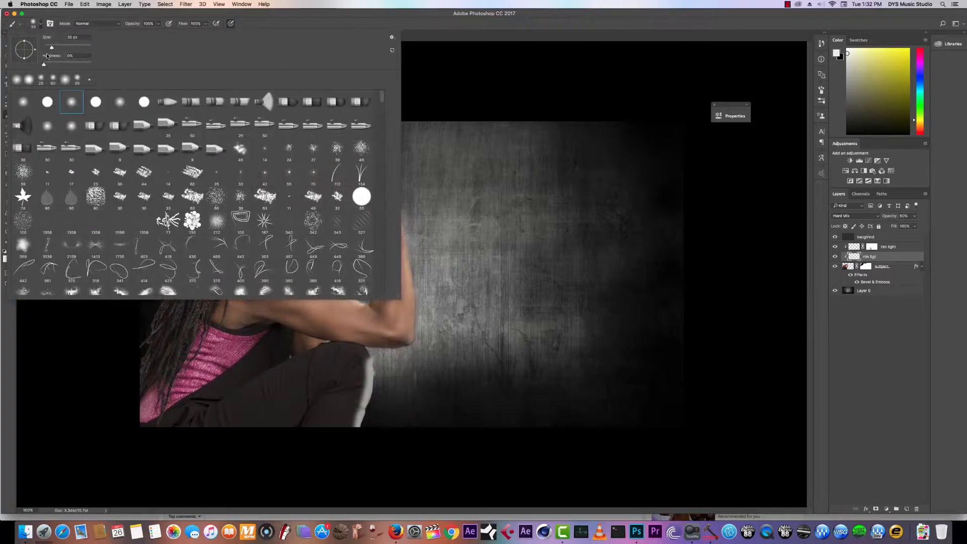
left_click_drag(44, 65, 57, 65)
left_click(469, 335)
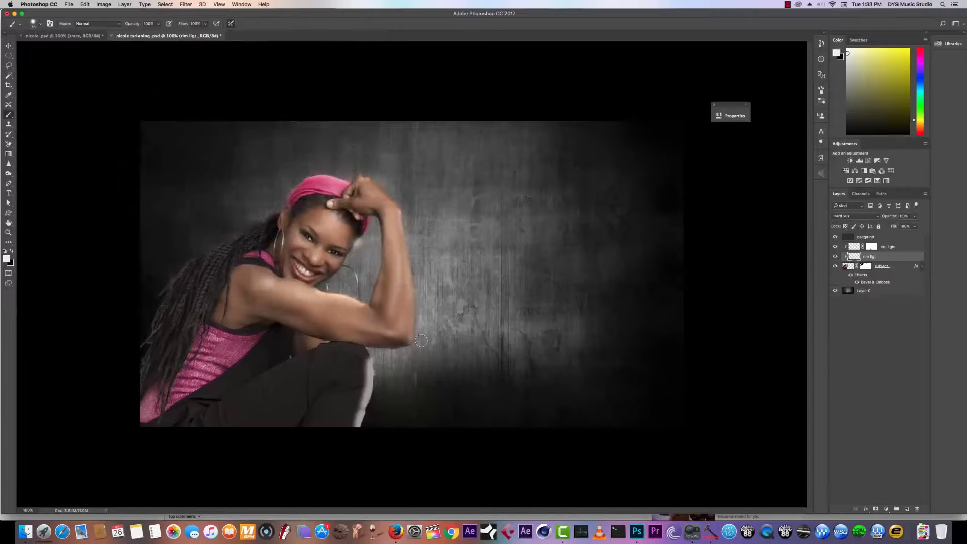
mouse_move(421, 341)
left_mouse_down()
mouse_move(418, 323)
mouse_move(420, 340)
left_mouse_up()
key("super+alt+z")
key("super+alt+z")
key("super+alt+z")
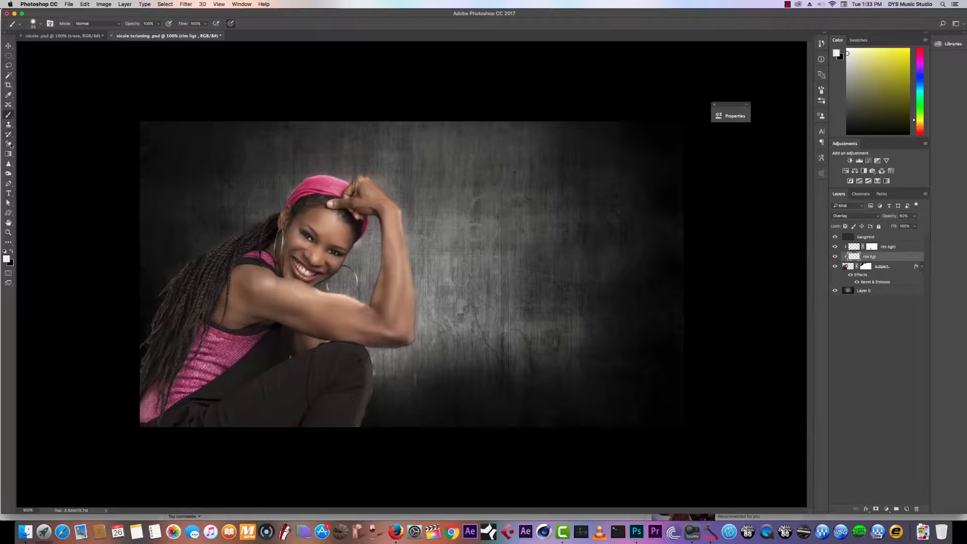
Erase the highlight along the shin on the new rim layer with the Eraser, and return to the Brush tool.
left_click_drag(10, 144, 36, 144)
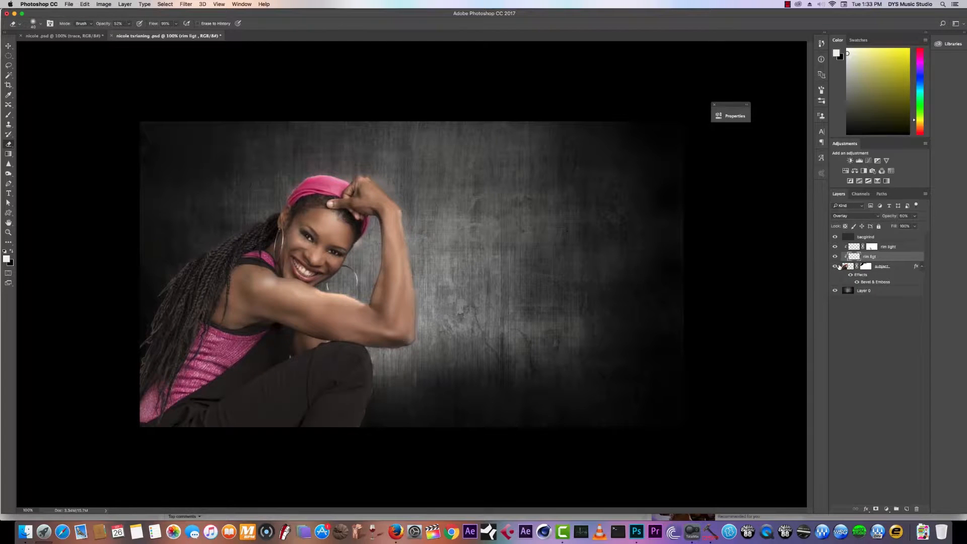
left_click(8, 116)
left_click(31, 113)
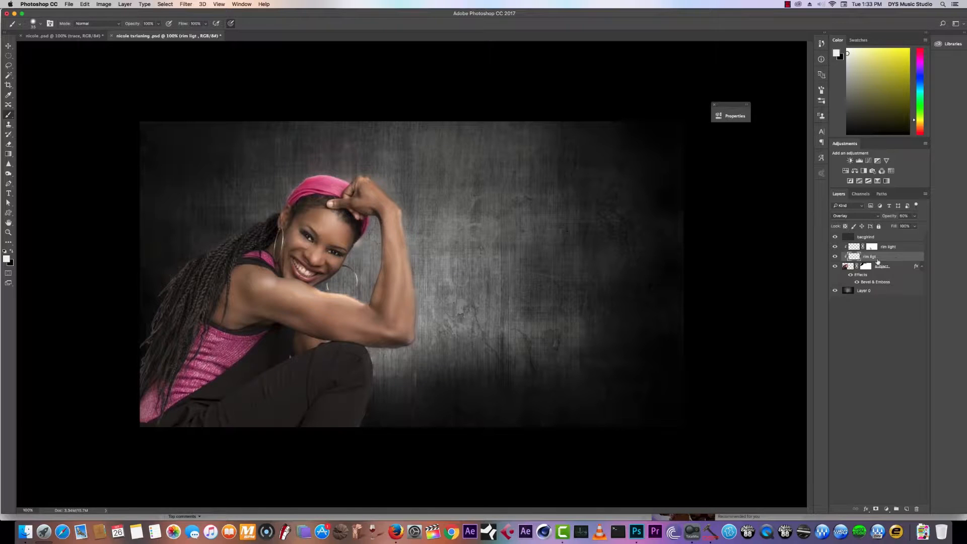
Collapse the subject layer's effects list and make the subject layer active.
left_click(849, 292)
left_click(864, 269)
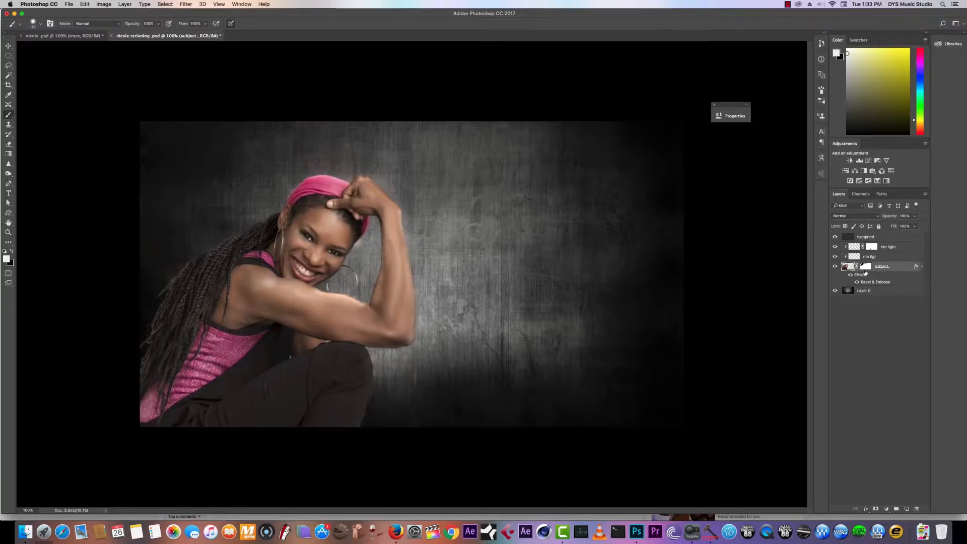
left_click(922, 267)
left_click(851, 276)
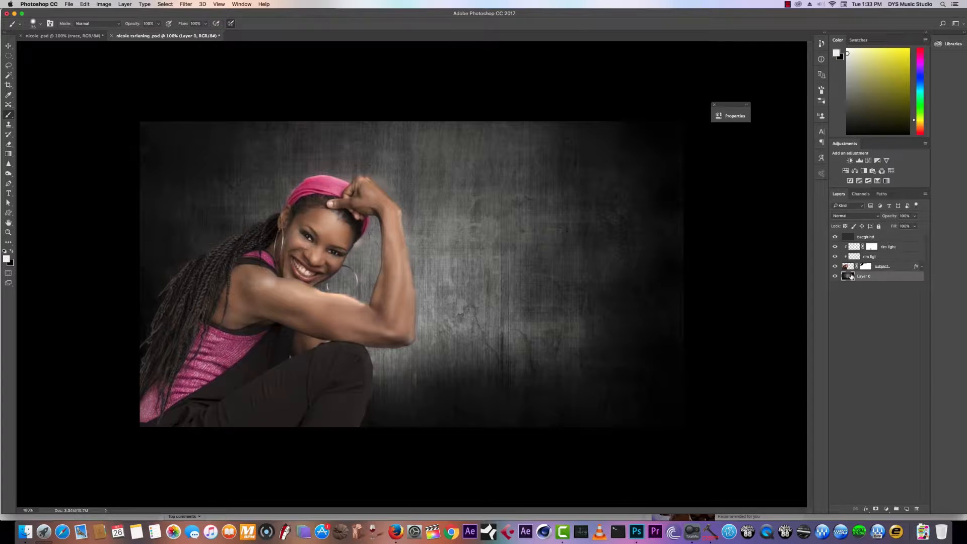
left_click(848, 267)
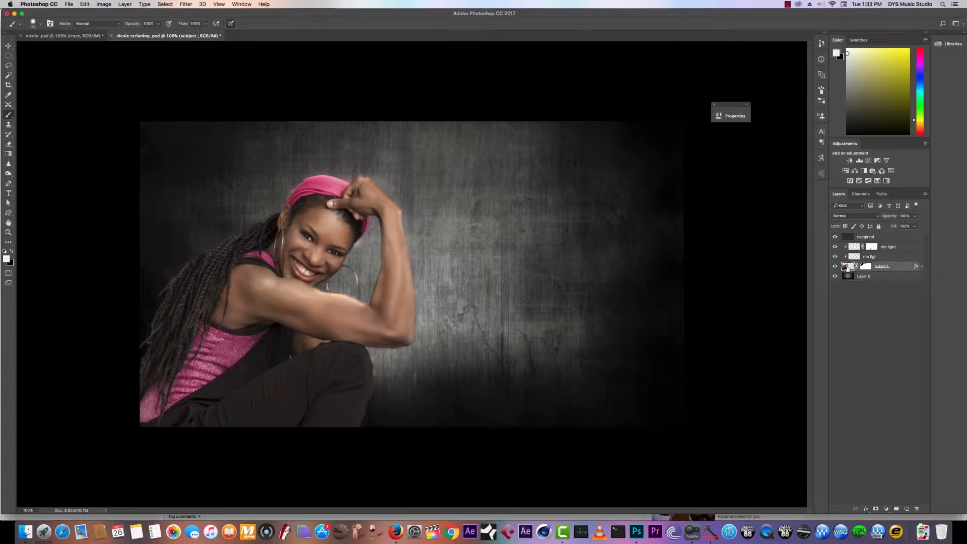
Load the subject cutout's outline as a selection and expand it by 2 pixels.
left_click(845, 268, "super")
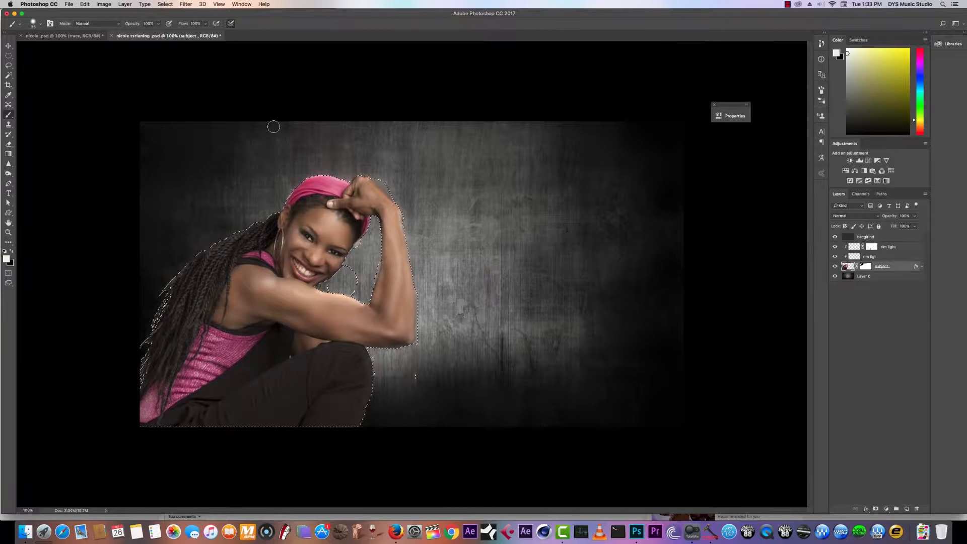
left_click(166, 4)
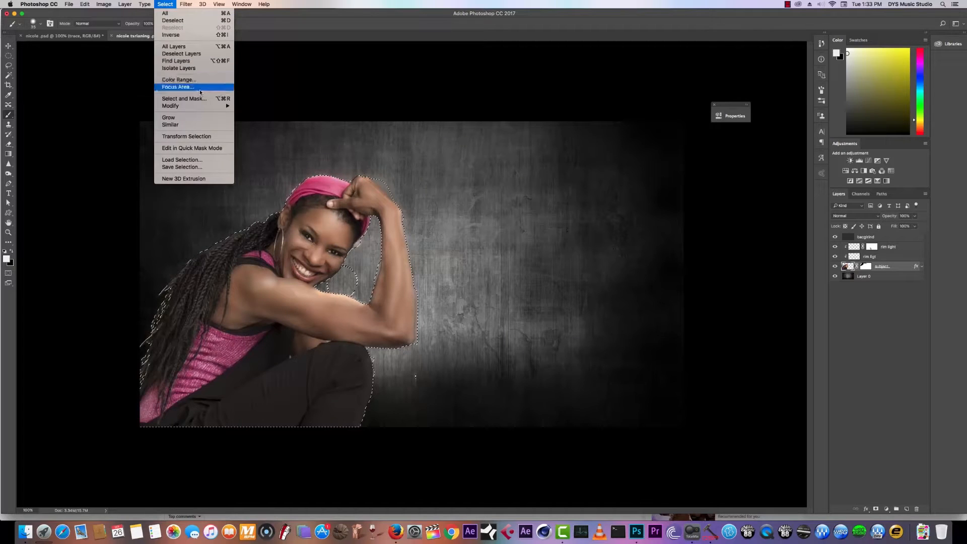
mouse_move(212, 106)
left_click(269, 121)
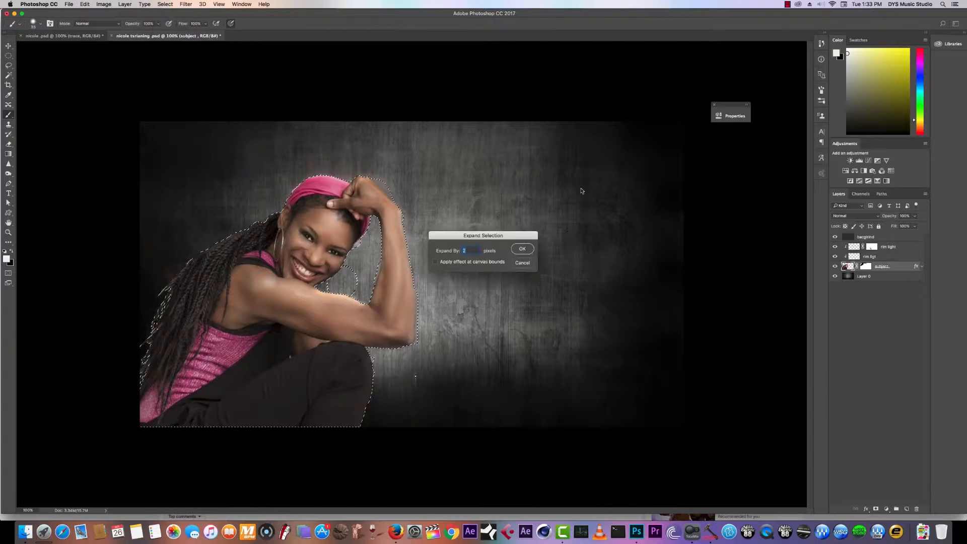
left_click(531, 247)
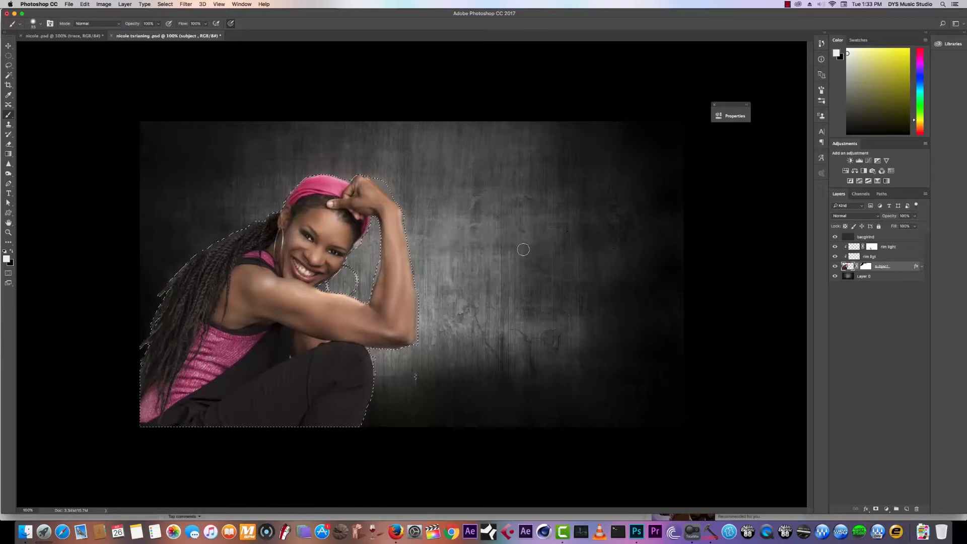
Copy the selected area of background Layer 0 to a new layer and reload the copy's outline as a selection.
left_click(881, 276)
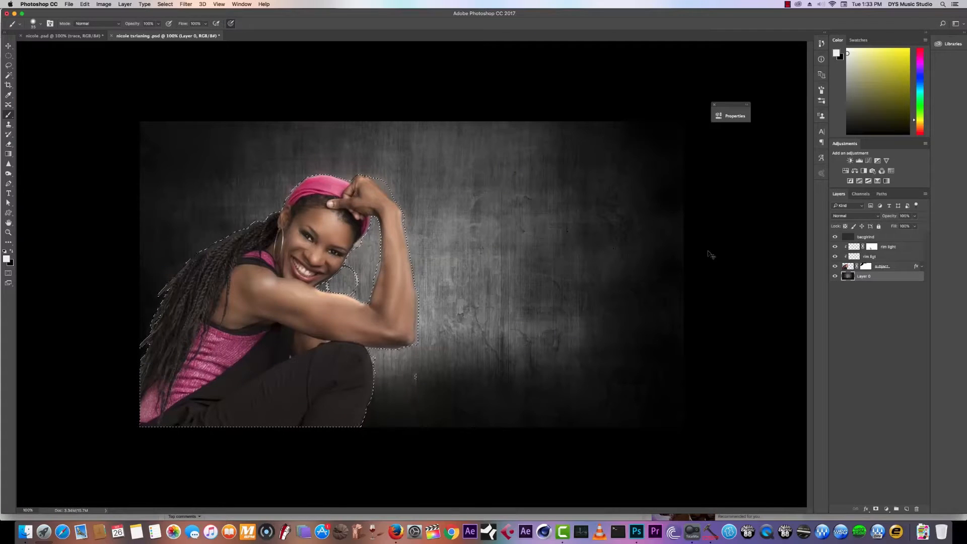
key("super+j")
left_click(185, 5)
left_click(854, 277)
left_click(851, 275, "super")
Contract the selection by 5 pixels, delete the copied layer's inner area to leave only an edge strip, and deselect.
left_click(164, 5)
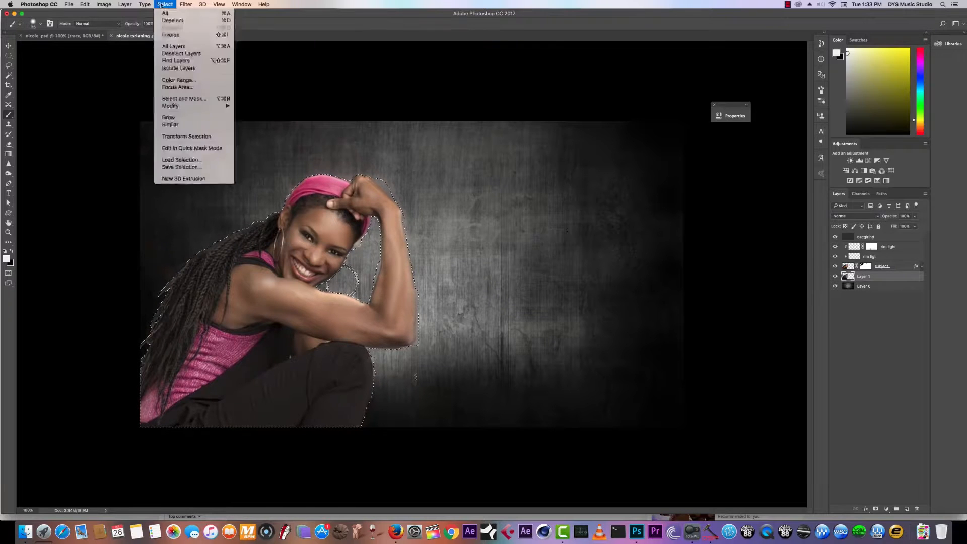
mouse_move(201, 106)
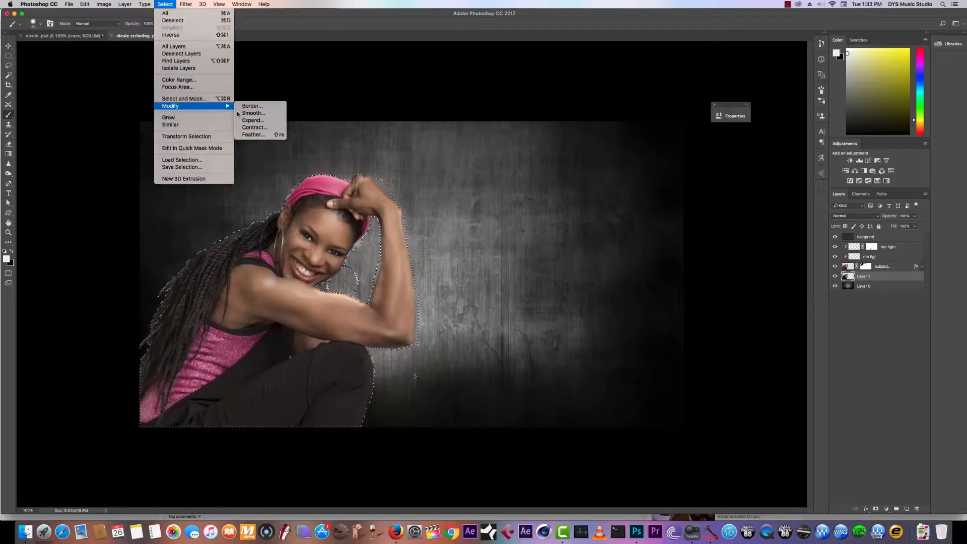
left_click(259, 127)
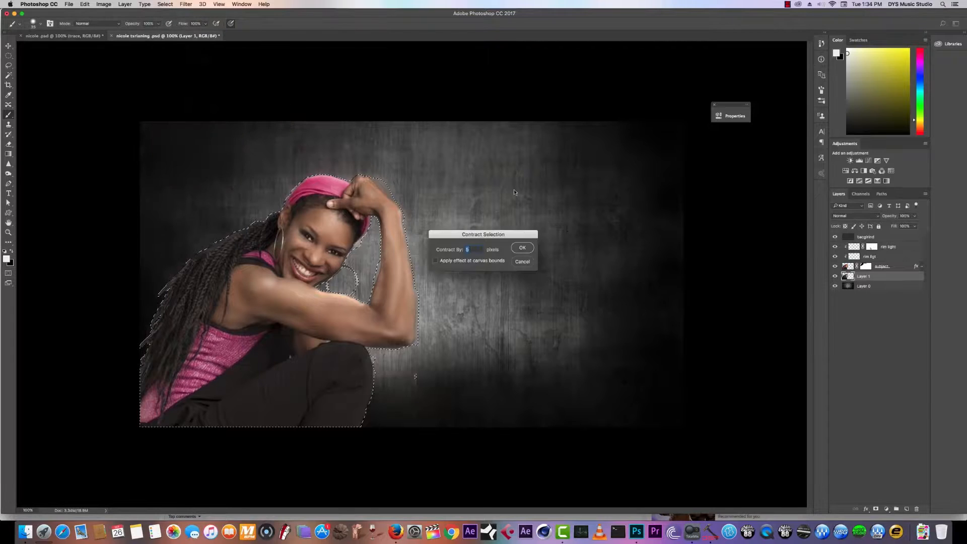
left_click(524, 247)
key("Delete")
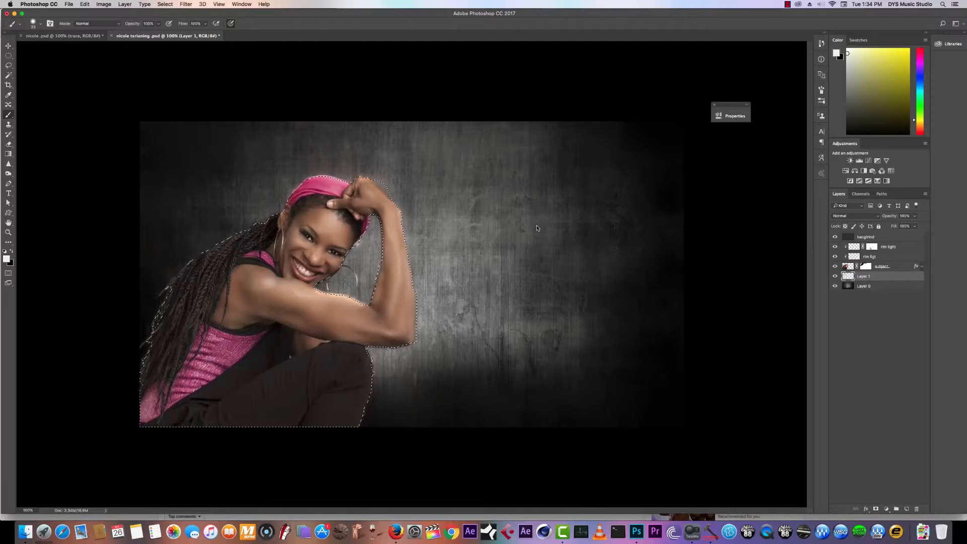
key("super+d")
Move Layer 1 directly above the subject layer as a clipped layer, and toggle both layers' visibility to compare the edge.
left_click(836, 267)
left_click(835, 267)
left_click_drag(849, 267, 849, 280)
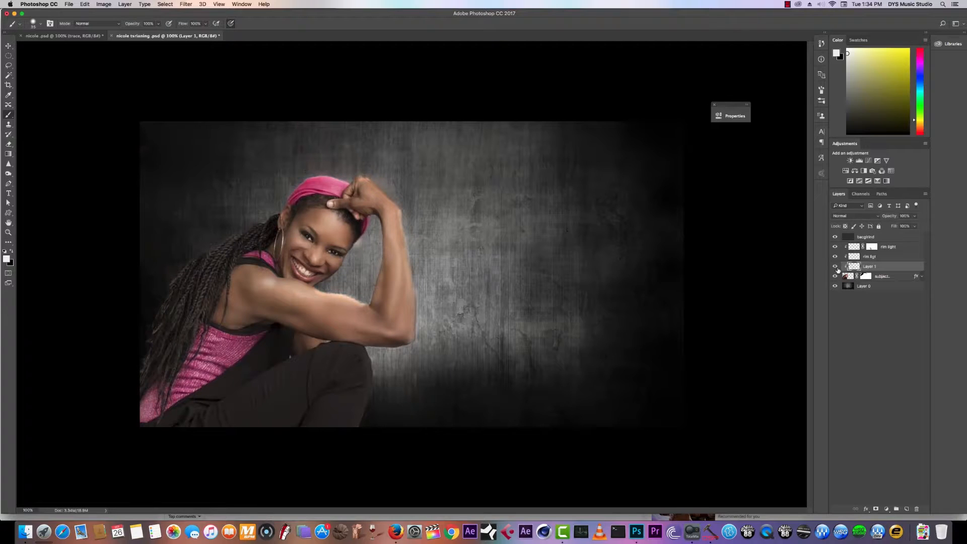
left_click(835, 276)
left_click(835, 276)
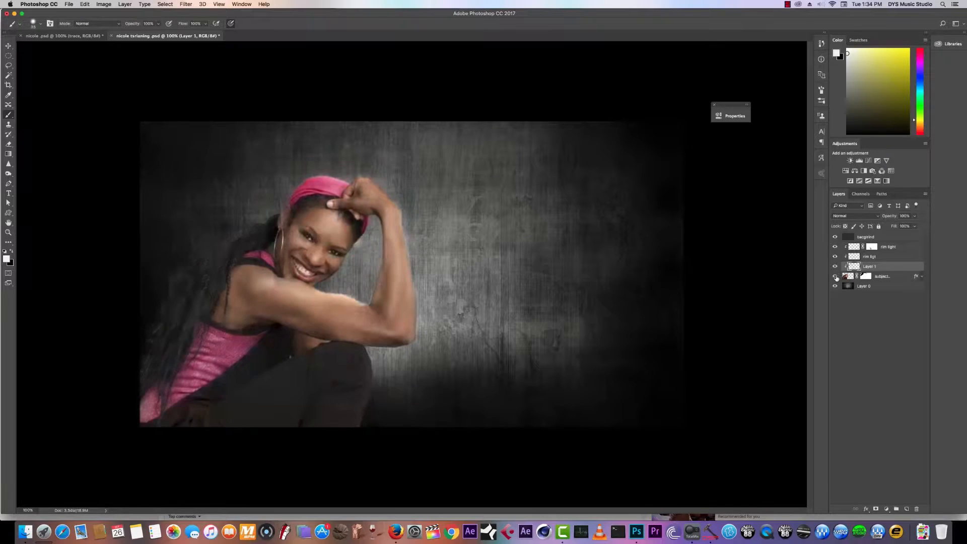
left_click(835, 266)
left_click(836, 267)
left_click(836, 276)
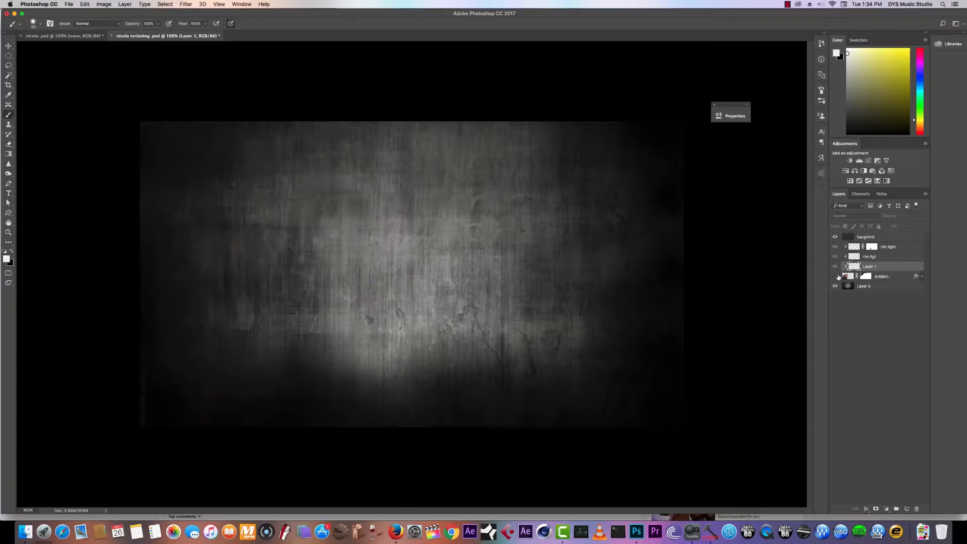
left_click(835, 276)
Try the Screen blend mode on Layer 1, and set it to Linear Dodge (Add).
left_click(853, 221)
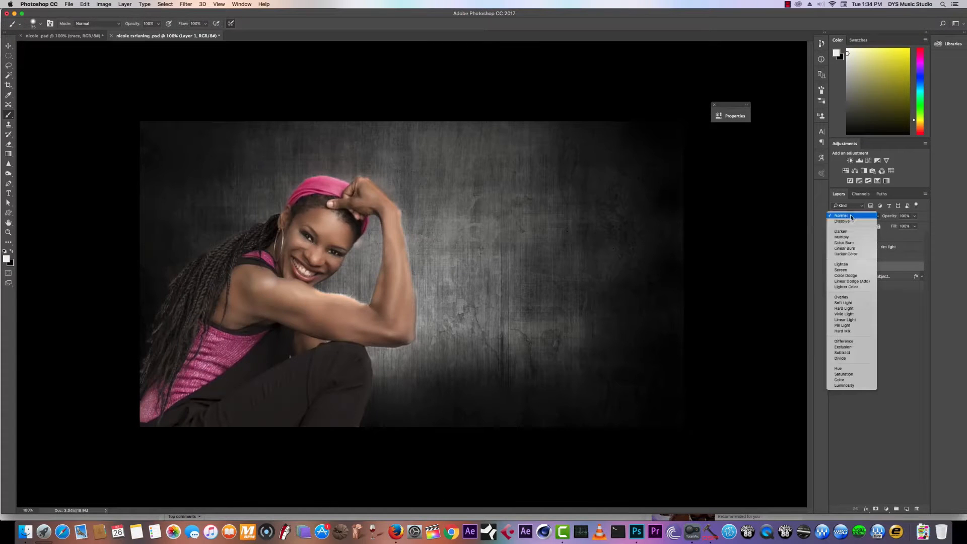
left_click(853, 271)
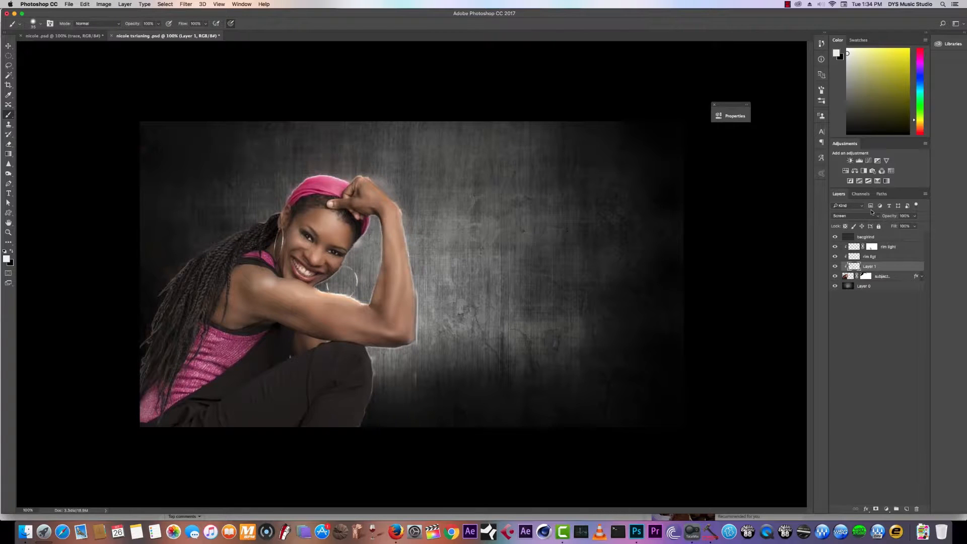
left_click(855, 216)
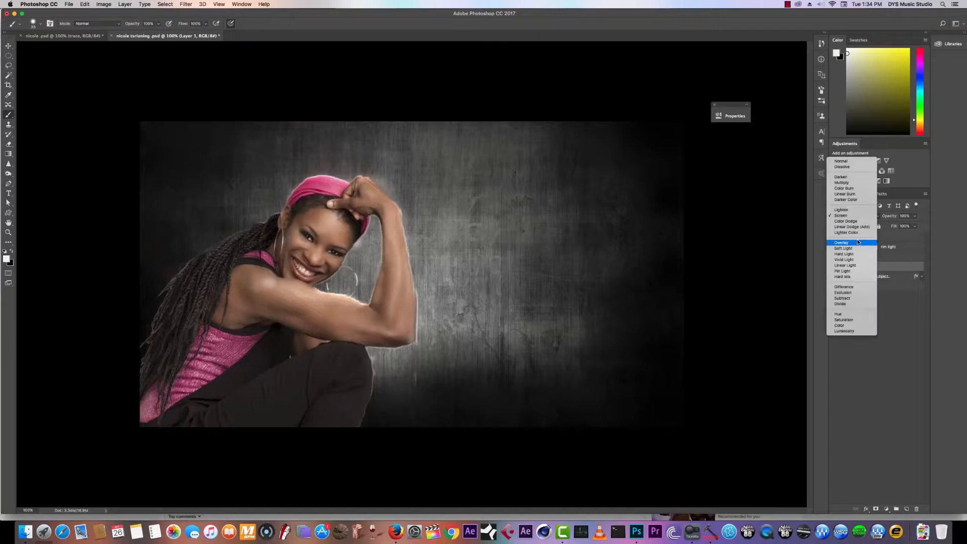
left_click(855, 227)
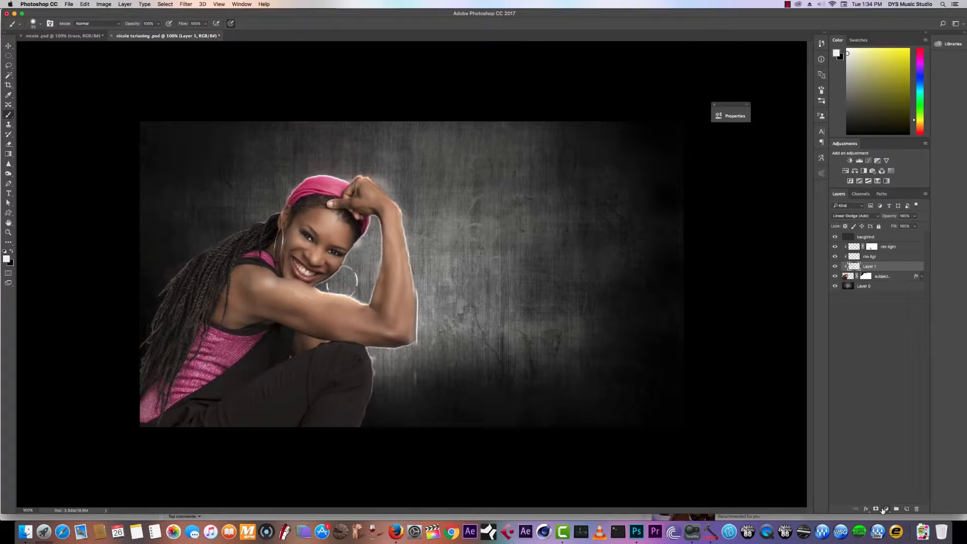
Soften the edge strip on Layer 1 with a Gaussian Blur, using a smaller radius than the preset one.
left_click(186, 5)
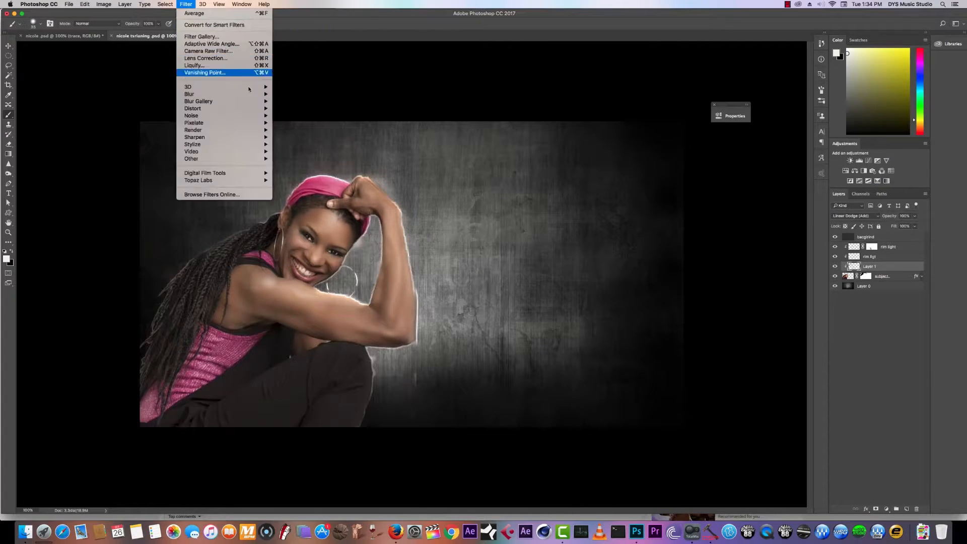
mouse_move(191, 95)
left_click(318, 122)
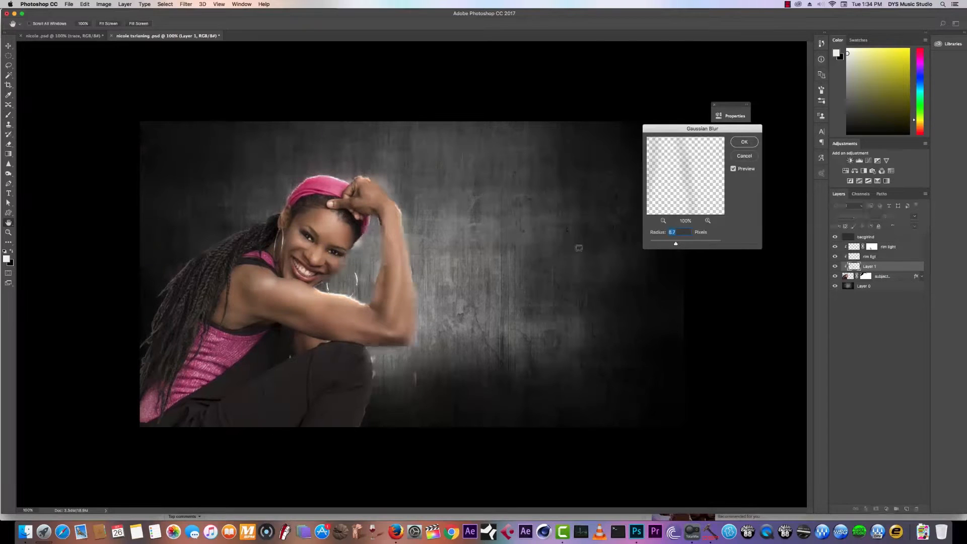
left_click_drag(676, 244, 663, 243)
left_click(745, 144)
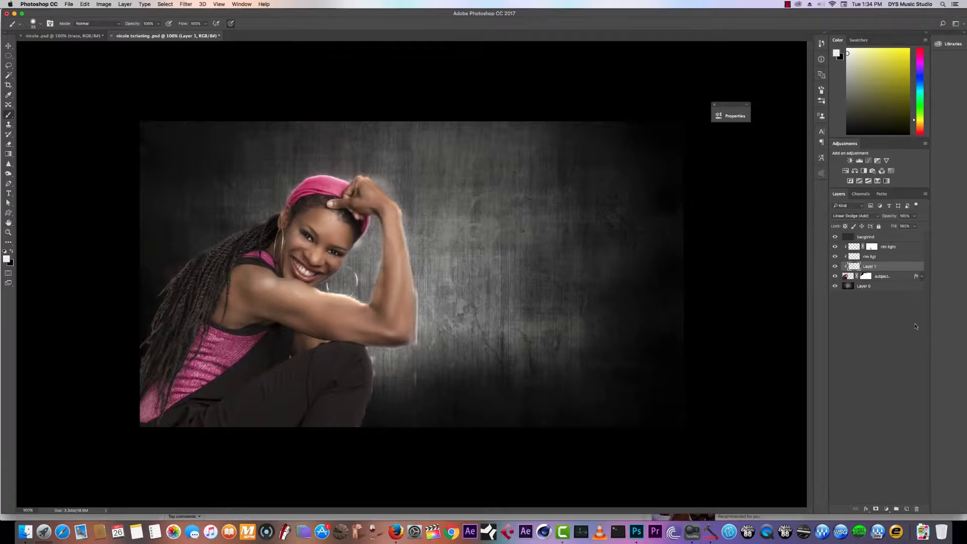
Add a layer mask to Layer 1 and paint black over the edge glow at the forearm, beside the neck and along the braids.
left_click(875, 509)
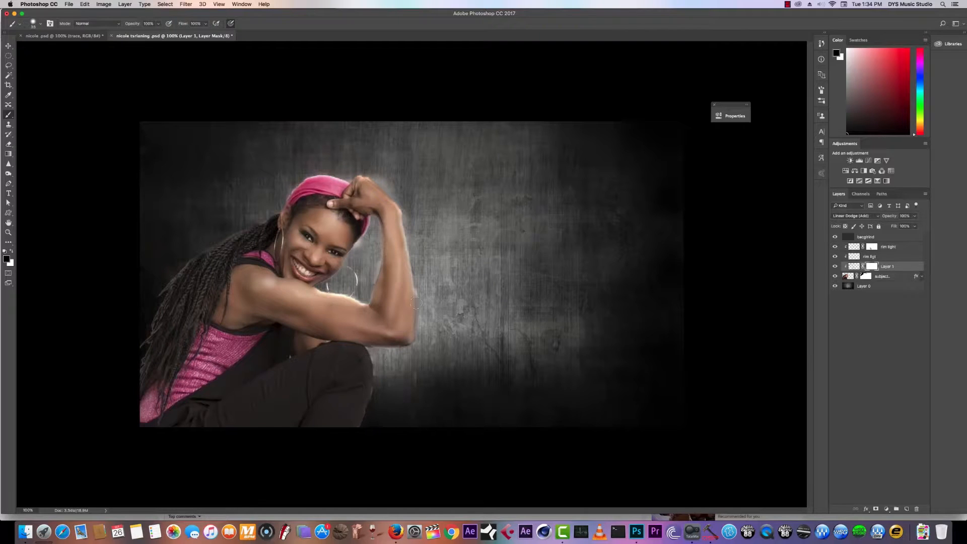
left_click_drag(414, 266, 415, 283)
left_click_drag(362, 230, 359, 247)
mouse_move(184, 265)
left_mouse_down()
mouse_move(169, 282)
mouse_move(185, 264)
left_mouse_up()
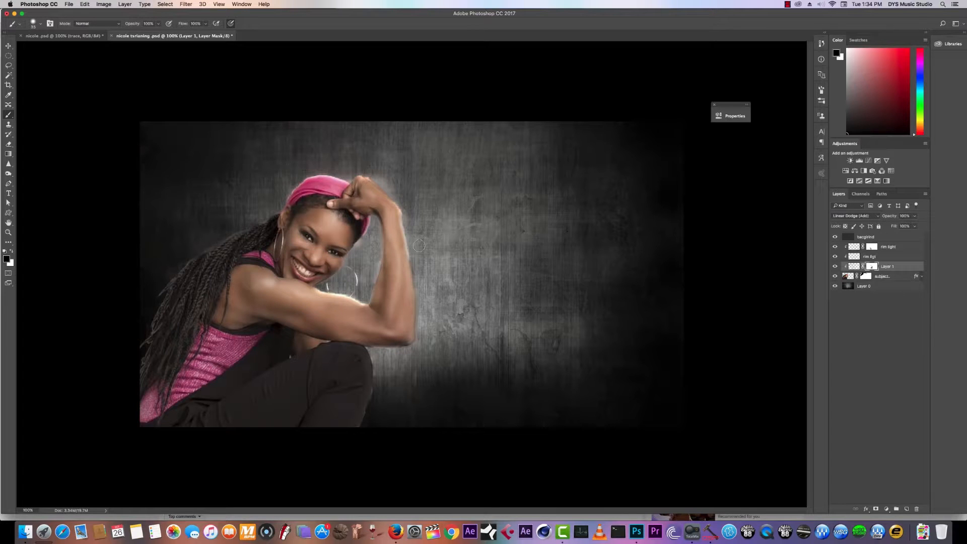
Darken the subject layer's shadows with Levels, setting the black input level to 18.
left_click(849, 277)
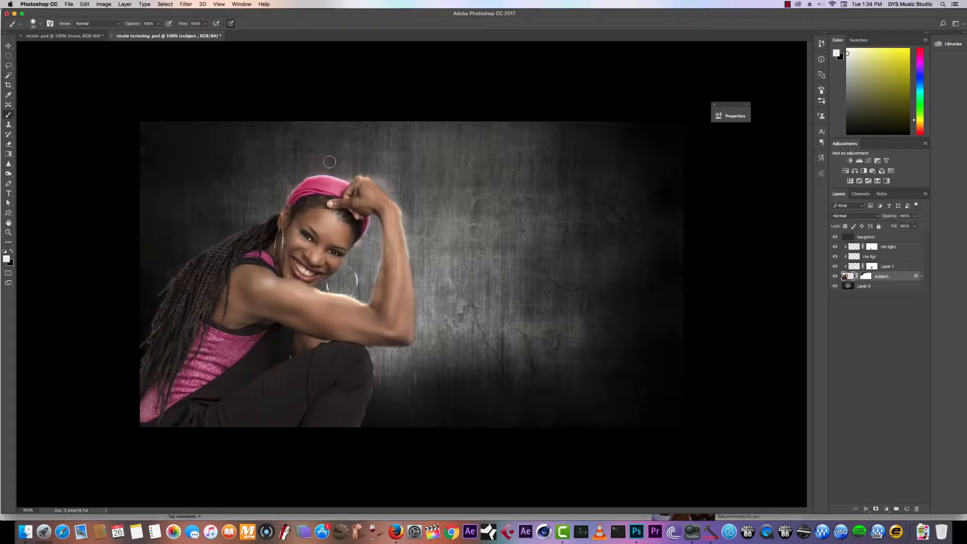
left_click(103, 4)
mouse_move(118, 24)
left_click(188, 32)
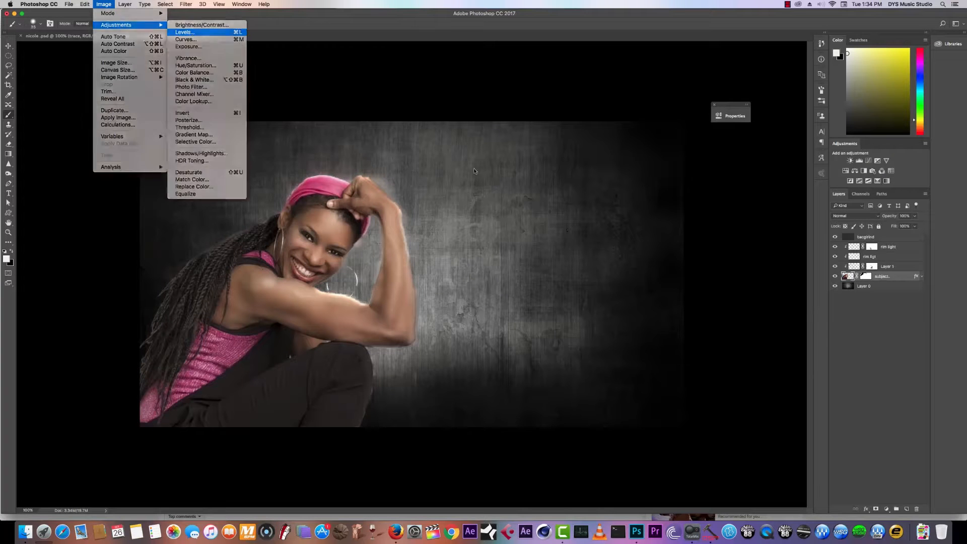
left_click_drag(627, 169, 631, 169)
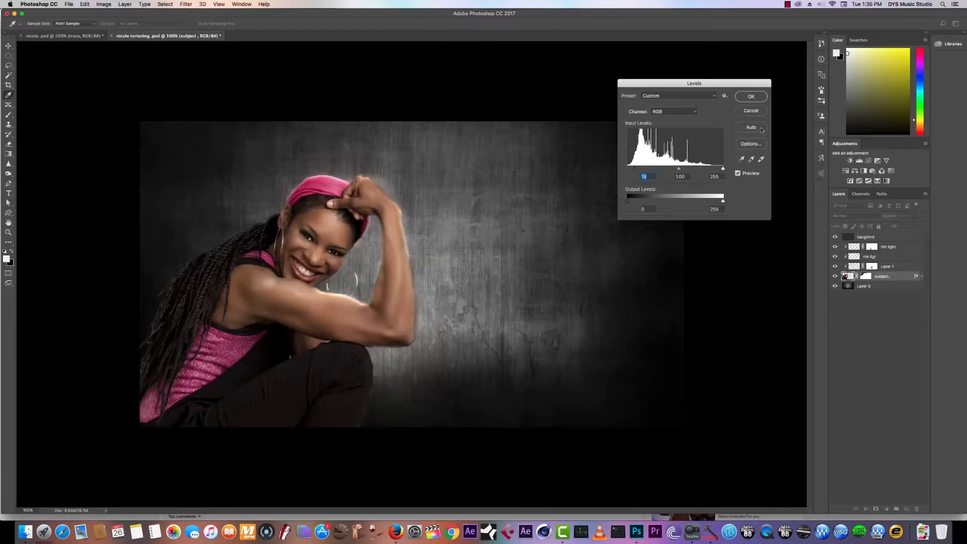
left_click(752, 96)
Darken background Layer 0 with Levels, setting the black input level to 14.
left_click(844, 287)
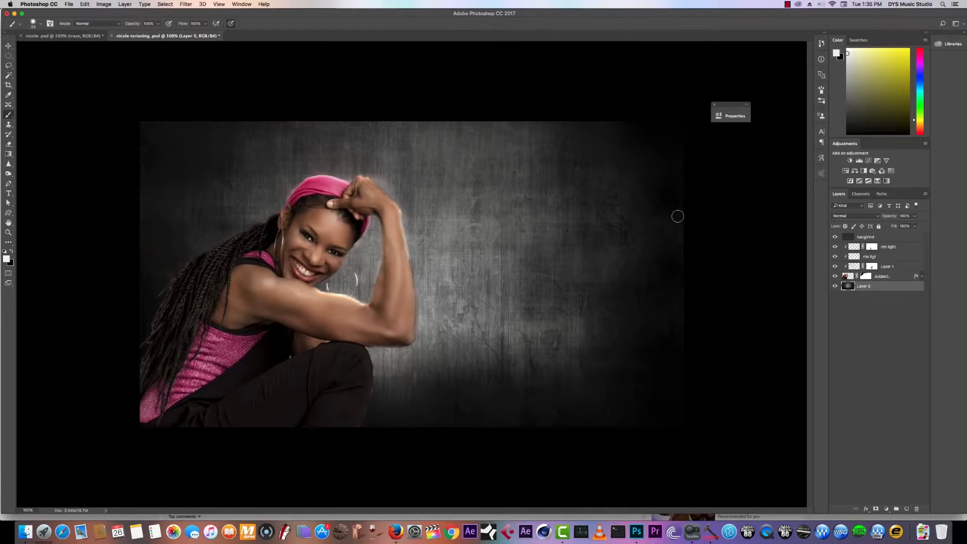
left_click(104, 4)
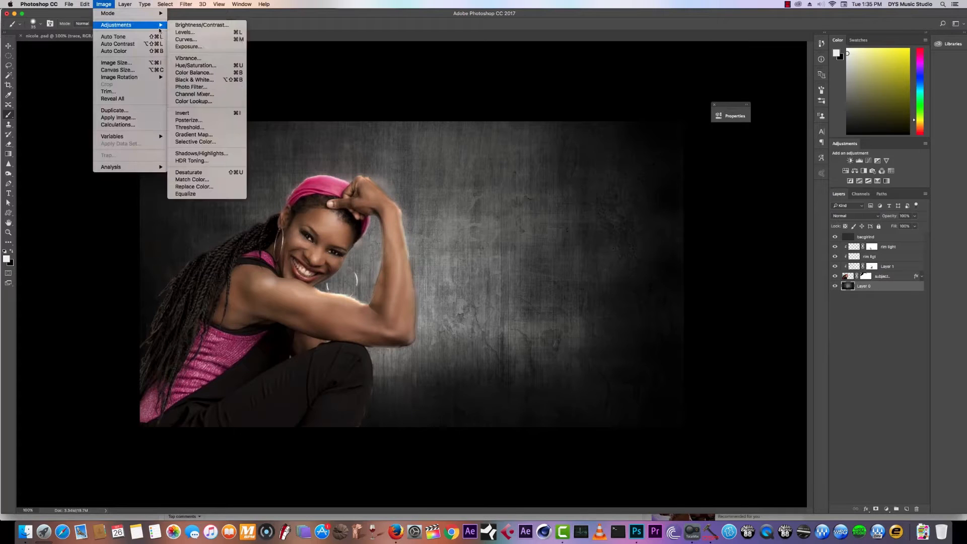
left_click(185, 32)
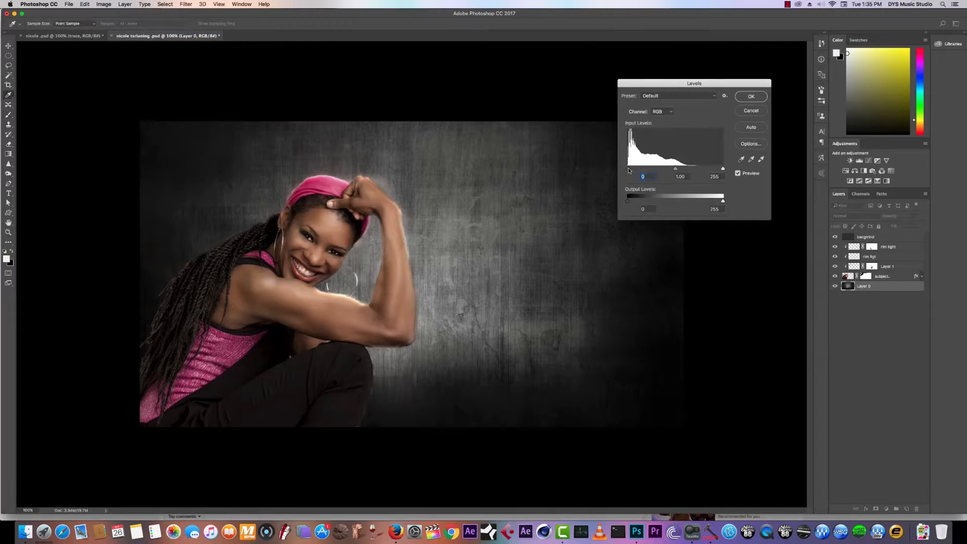
left_click_drag(628, 171, 633, 170)
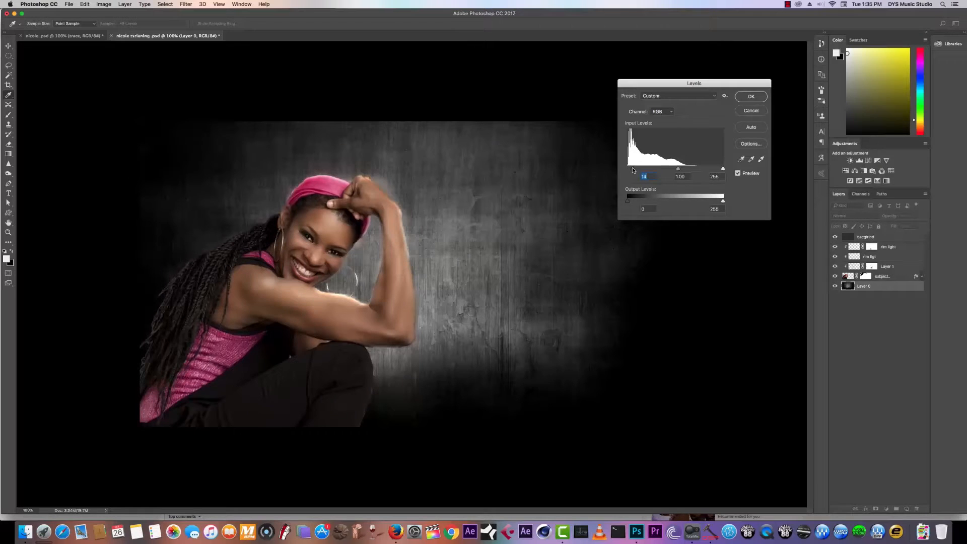
left_click(750, 96)
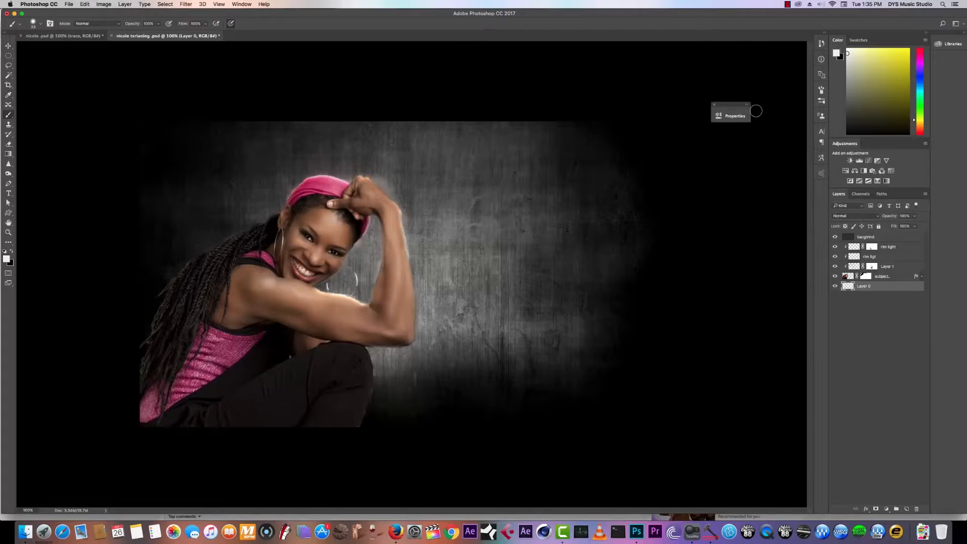
Add a new layer above Layer 0 and name it sgsadow.
left_click(908, 509)
type("sgss")
key("Return")
Set the brush opacity to 29%, paint black shading on the background behind the woman's head, and enlarge the brush to 60 px.
left_click_drag(135, 25, 130, 26)
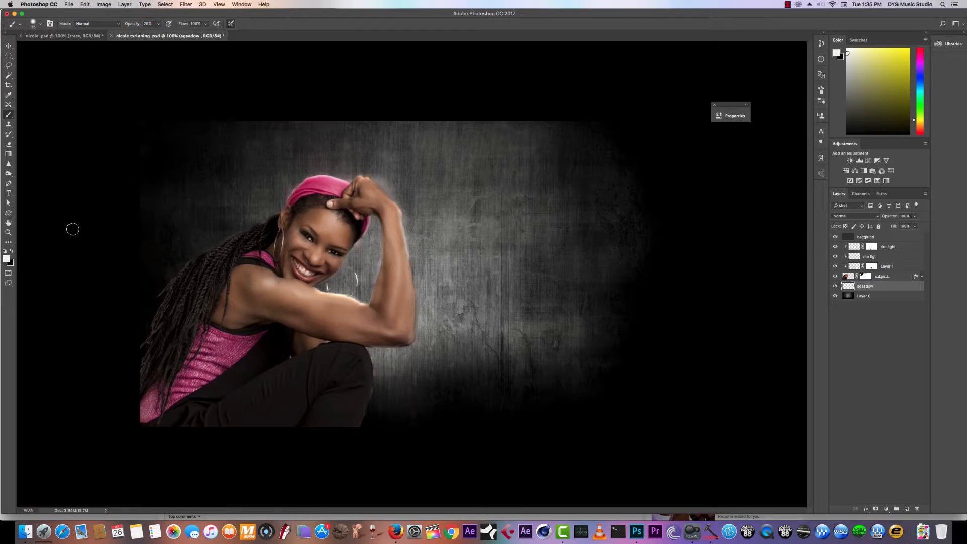
key("x")
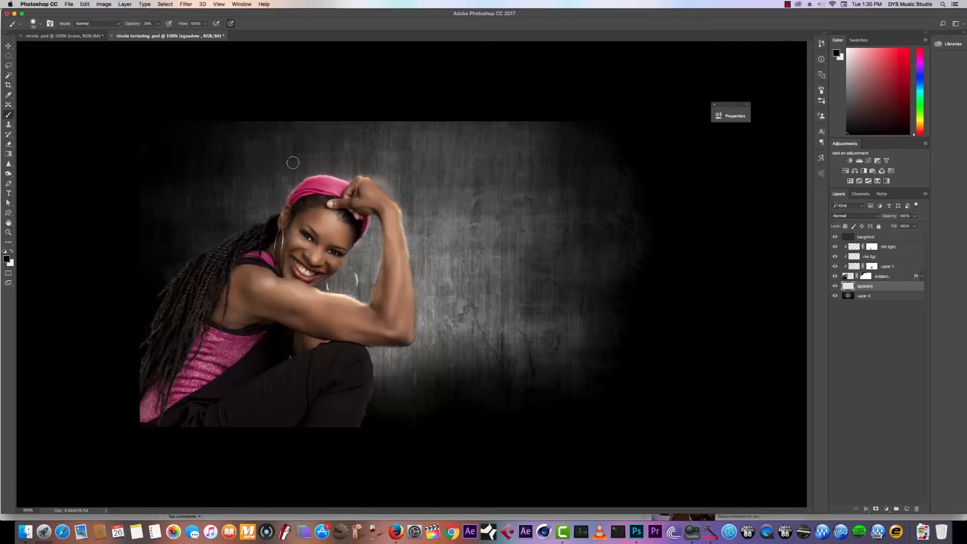
mouse_move(240, 193)
left_mouse_down()
mouse_move(262, 171)
mouse_move(250, 196)
mouse_move(269, 173)
left_mouse_up()
key("bracketright")
key("bracketright")
key("bracketright")
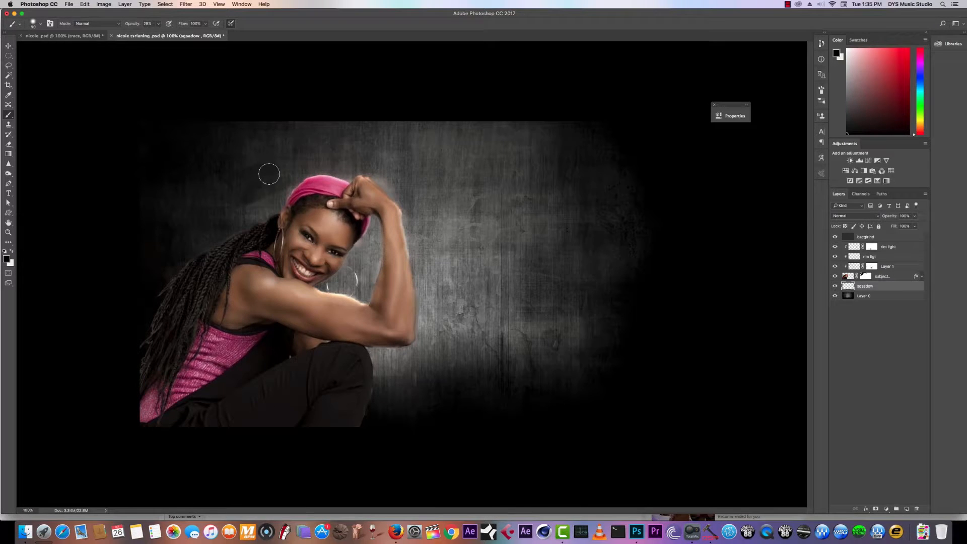
Choose a soft round brush preset and continue painting the shadow behind the woman on the new layer.
left_click(40, 23)
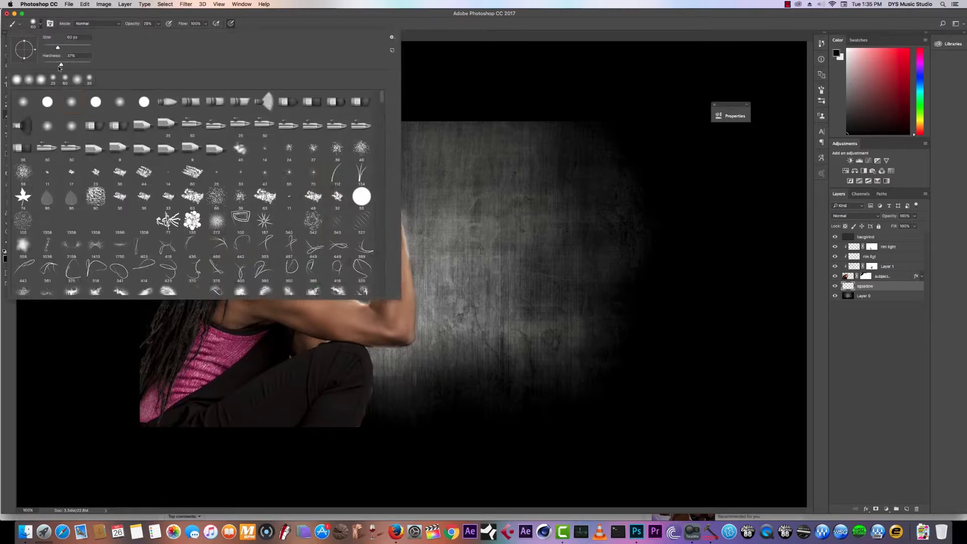
left_click(71, 102)
left_click(73, 378)
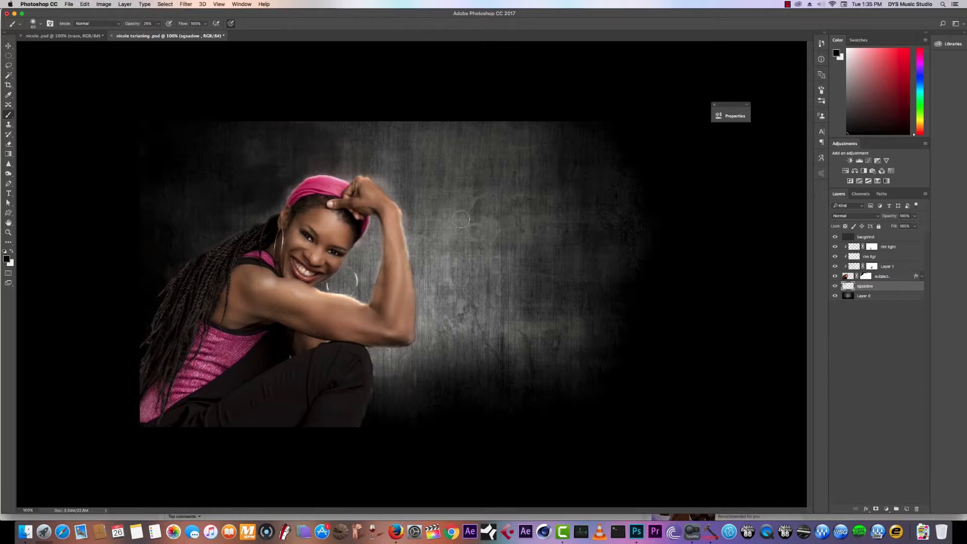
Paint more black shading on the sgsadow layer above the woman's head, around her raised arm and beside her knee.
right_click(878, 291)
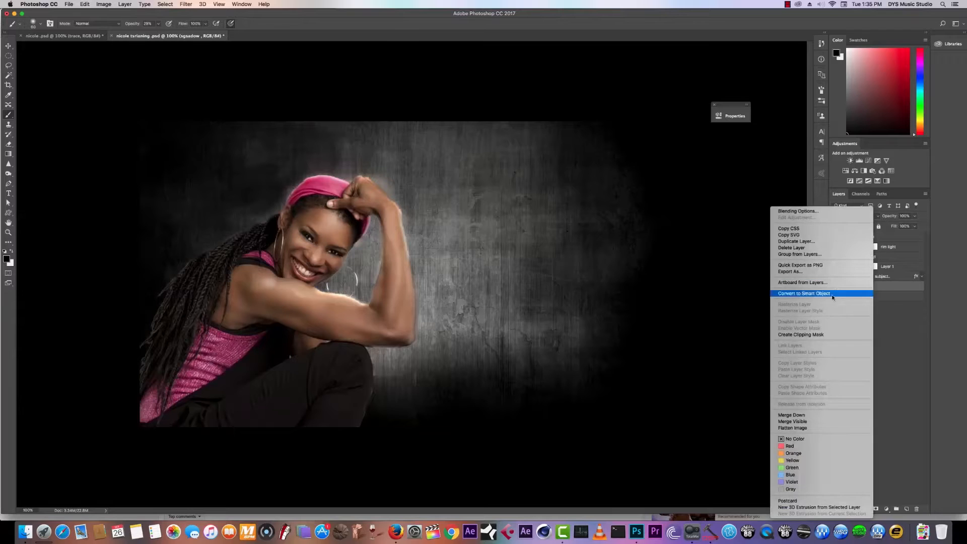
left_click(886, 286)
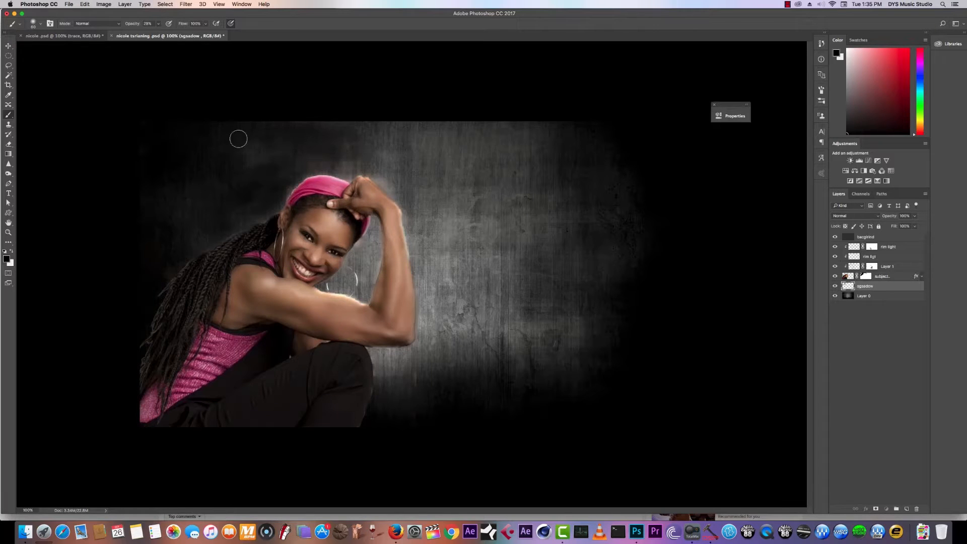
mouse_move(349, 140)
left_mouse_down()
mouse_move(377, 141)
mouse_move(361, 147)
mouse_move(359, 136)
mouse_move(384, 158)
mouse_move(344, 160)
mouse_move(337, 171)
mouse_move(392, 189)
mouse_move(410, 249)
mouse_move(410, 164)
mouse_move(404, 153)
mouse_move(402, 231)
mouse_move(384, 279)
mouse_move(371, 288)
mouse_move(381, 230)
mouse_move(338, 279)
mouse_move(377, 223)
mouse_move(362, 234)
mouse_move(367, 296)
left_mouse_up()
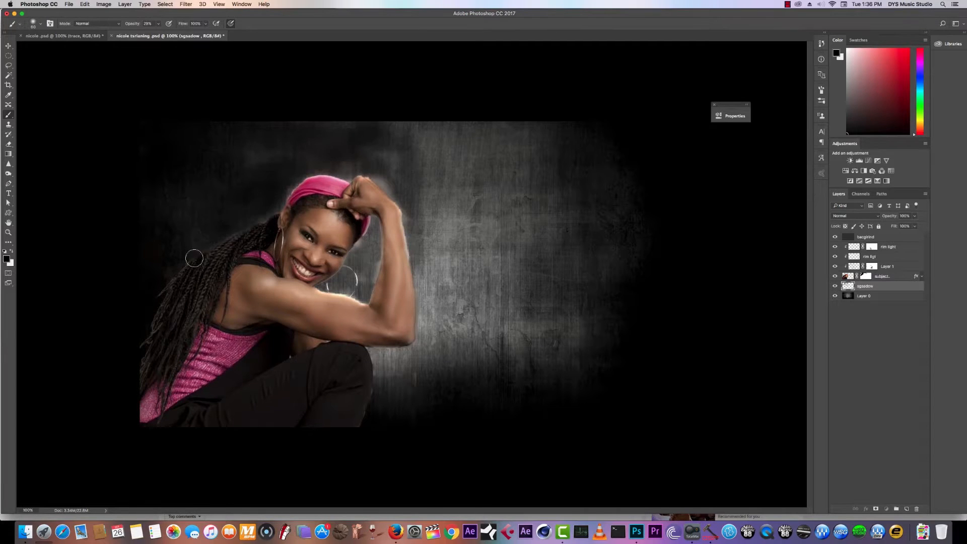
mouse_move(397, 389)
left_mouse_down()
mouse_move(374, 360)
mouse_move(399, 353)
mouse_move(388, 363)
mouse_move(399, 388)
mouse_move(394, 368)
mouse_move(375, 375)
mouse_move(375, 355)
mouse_move(404, 361)
mouse_move(376, 362)
mouse_move(405, 388)
mouse_move(418, 391)
mouse_move(421, 373)
mouse_move(424, 392)
mouse_move(444, 380)
mouse_move(426, 375)
mouse_move(446, 400)
mouse_move(473, 393)
mouse_move(402, 365)
mouse_move(412, 365)
mouse_move(404, 375)
mouse_move(412, 363)
mouse_move(455, 365)
mouse_move(386, 384)
mouse_move(377, 361)
mouse_move(432, 360)
mouse_move(414, 353)
mouse_move(433, 352)
mouse_move(426, 336)
mouse_move(502, 372)
mouse_move(477, 378)
mouse_move(369, 351)
mouse_move(382, 373)
mouse_move(386, 322)
mouse_move(365, 293)
mouse_move(375, 255)
mouse_move(371, 265)
mouse_move(362, 242)
mouse_move(369, 285)
mouse_move(374, 240)
mouse_move(433, 340)
mouse_move(389, 362)
left_mouse_up()
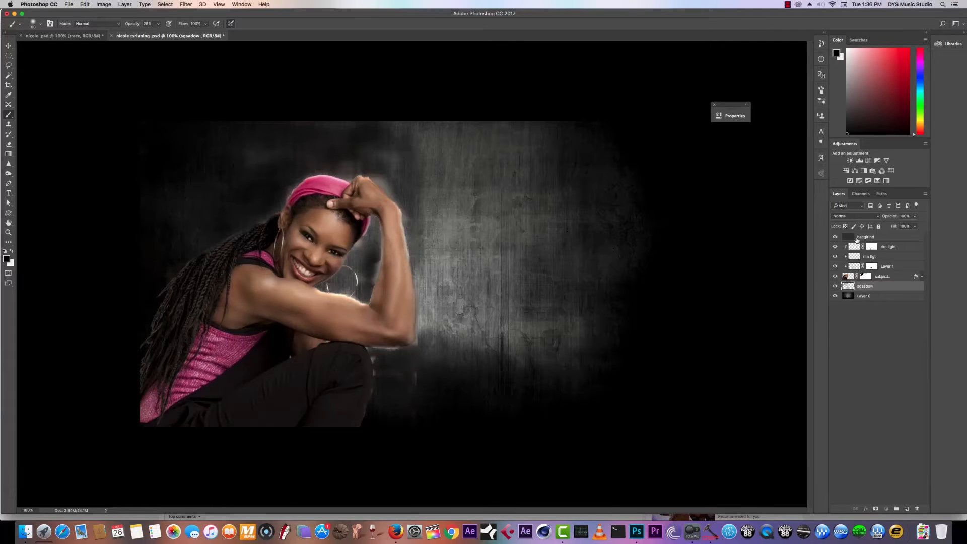
Toggle the visibility of Layer 1, the rim light layer and the sgsadow layer to check their effect.
left_click(835, 266)
left_click(835, 266)
left_click(835, 248)
left_click(836, 247)
left_click(836, 286)
On the subject layer's mask, brush along the edge near the woman's knee, reducing the brush size and raising its opacity to 100%.
left_click(865, 277)
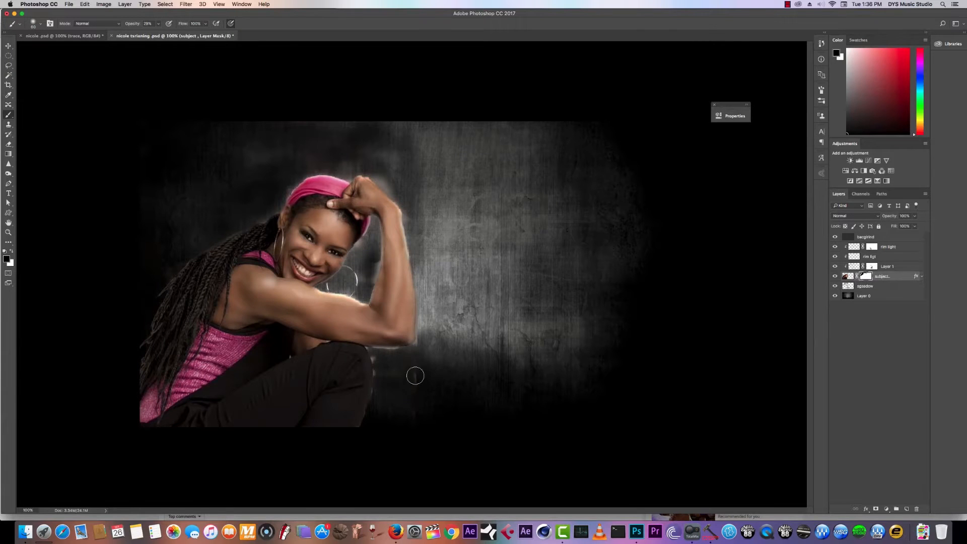
mouse_move(415, 376)
left_mouse_down()
mouse_move(390, 389)
mouse_move(381, 361)
left_mouse_up()
key("bracketleft")
key("bracketleft")
left_click_drag(132, 26, 158, 26)
left_click(888, 436)
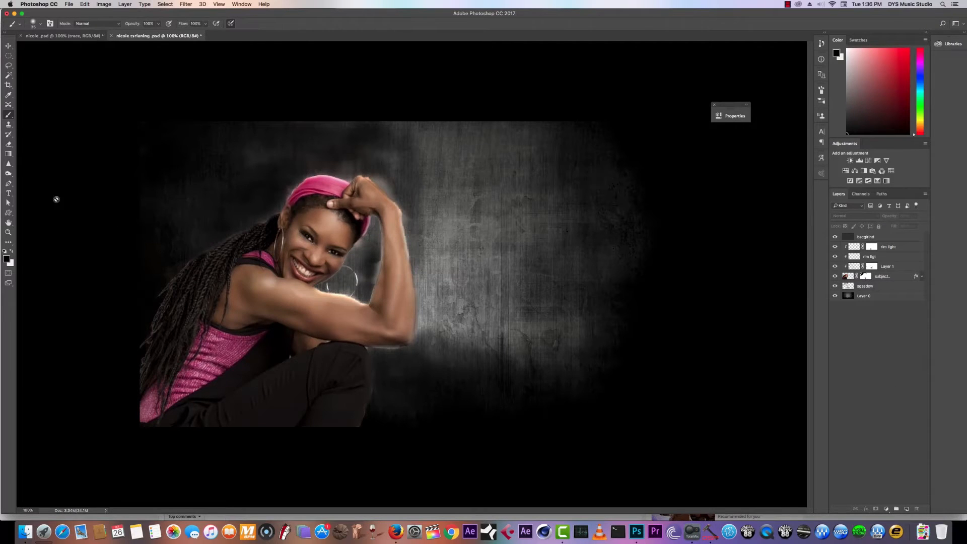
Start a new text layer on the textured background beside the woman.
left_click(8, 192)
left_click(466, 228)
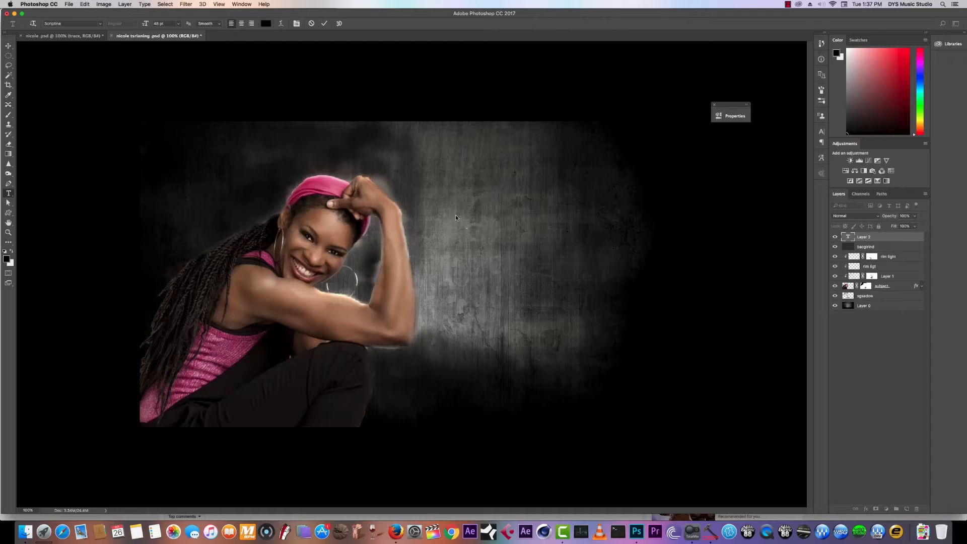
type("stron")
key("BackSpace")
key("BackSpace")
key("BackSpace")
key("BackSpace")
key("BackSpace")
Set the text color to white and enter the title "stronger" on the text layer.
left_click(265, 23)
left_click(626, 207)
left_click(800, 213)
type("stronger")
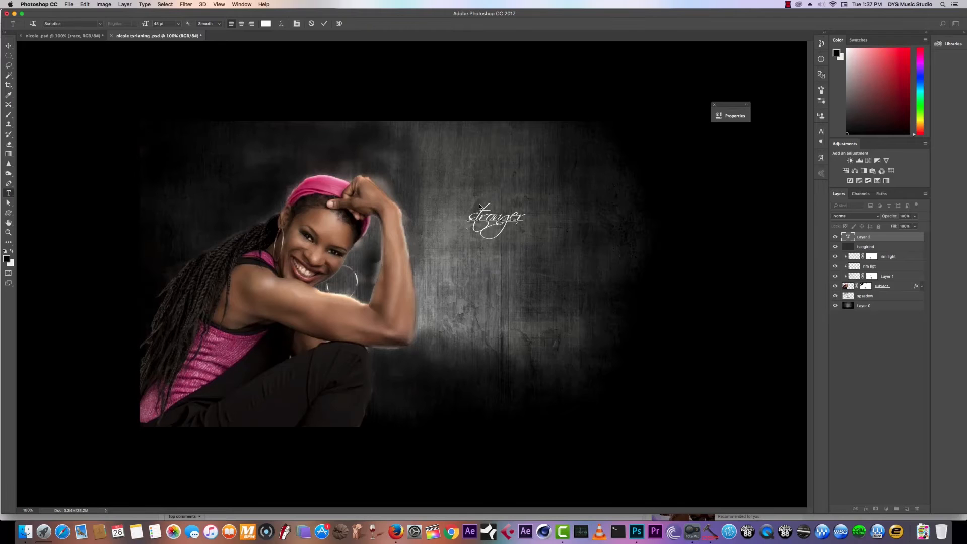
left_click(324, 23)
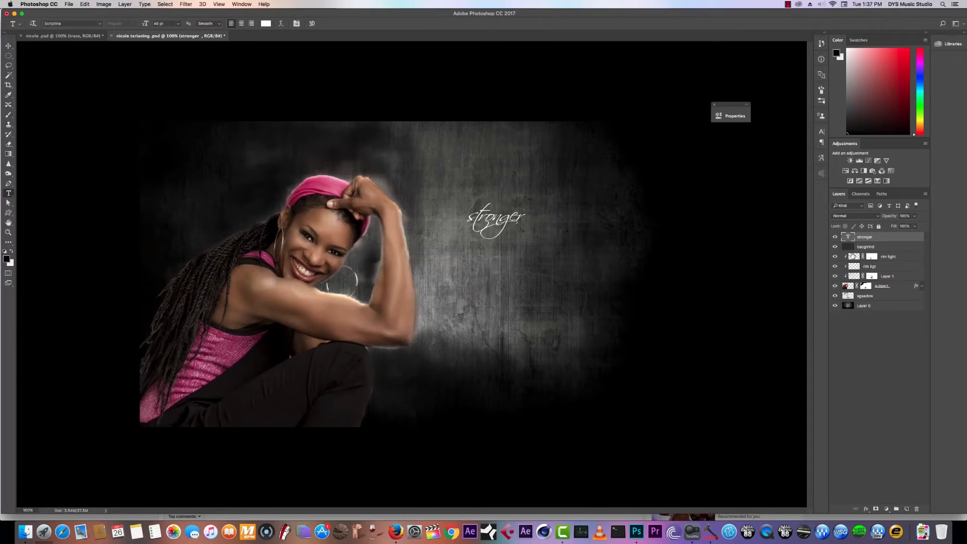
Enlarge the stronger title to about 230% with a slight skew and place it low on the background beside the woman's elbow.
key("super+t")
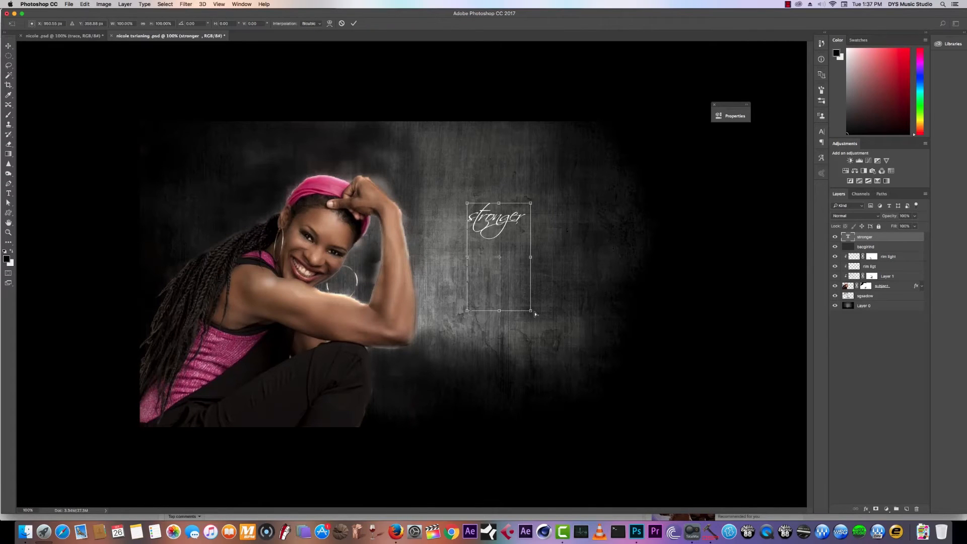
left_click_drag(533, 313, 592, 458)
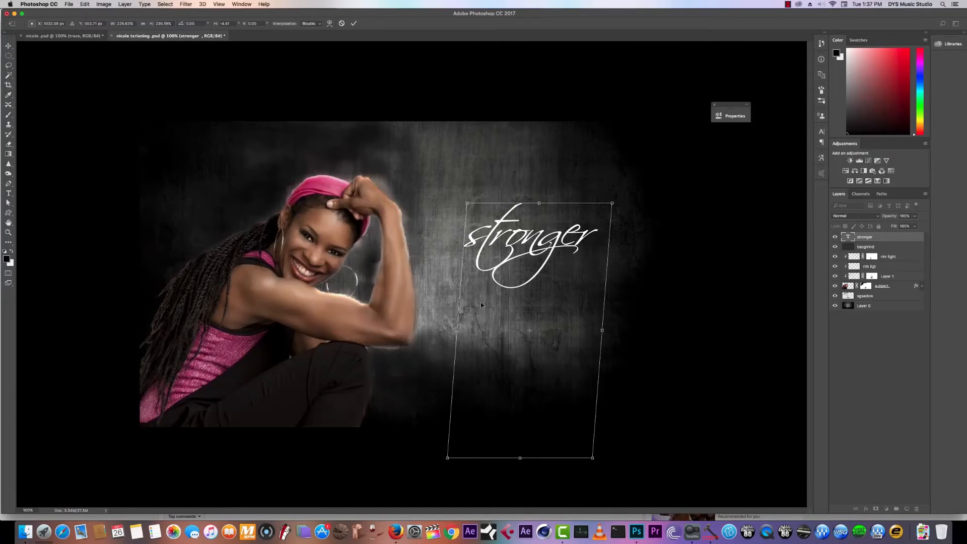
left_click_drag(481, 302, 498, 400)
left_click(354, 23)
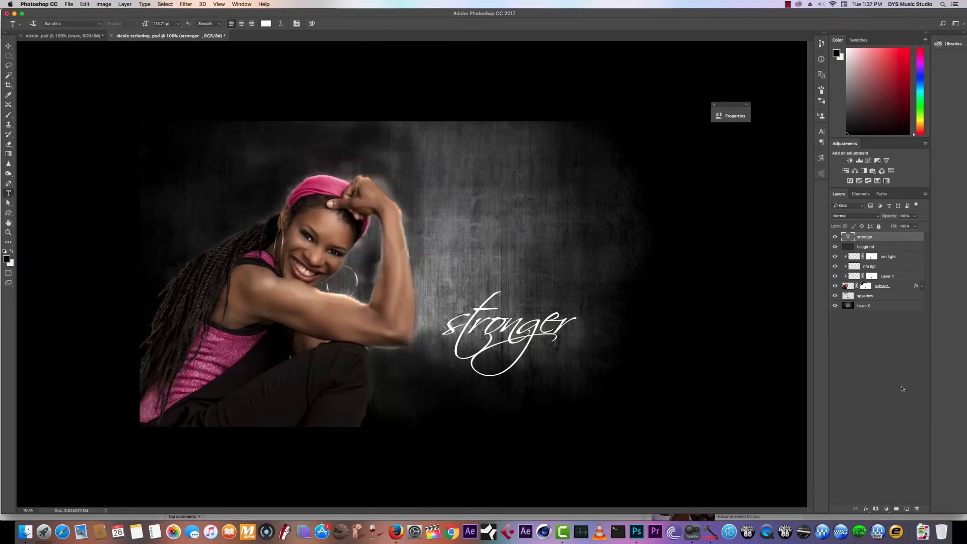
left_click(888, 375)
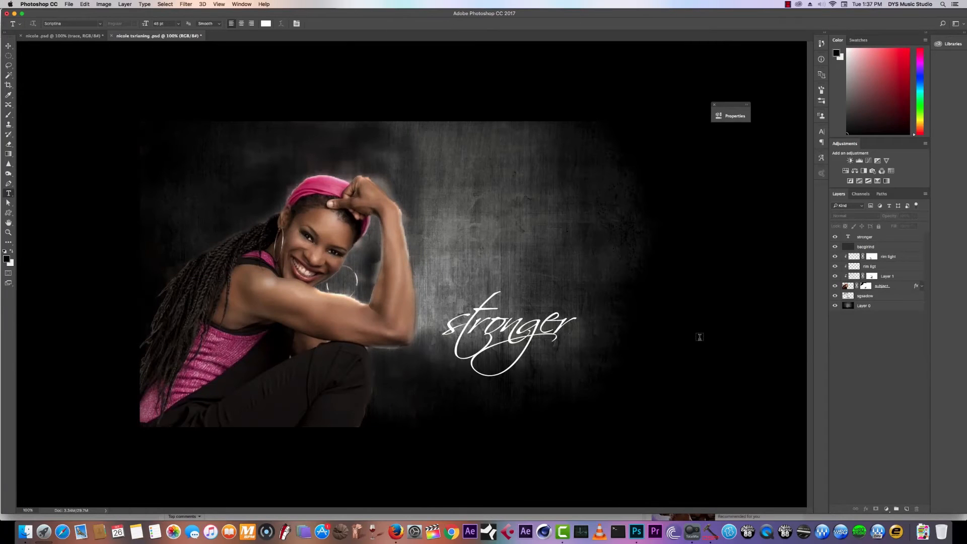
Check the rim light layer and the color layer above it by toggling their visibility, and compare with the other open church composite.
left_click(835, 257)
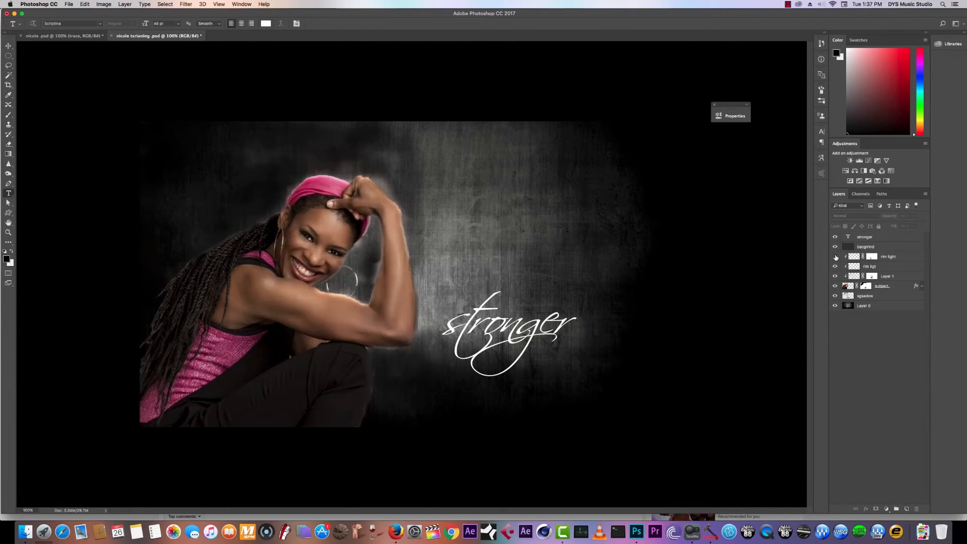
left_click(835, 257)
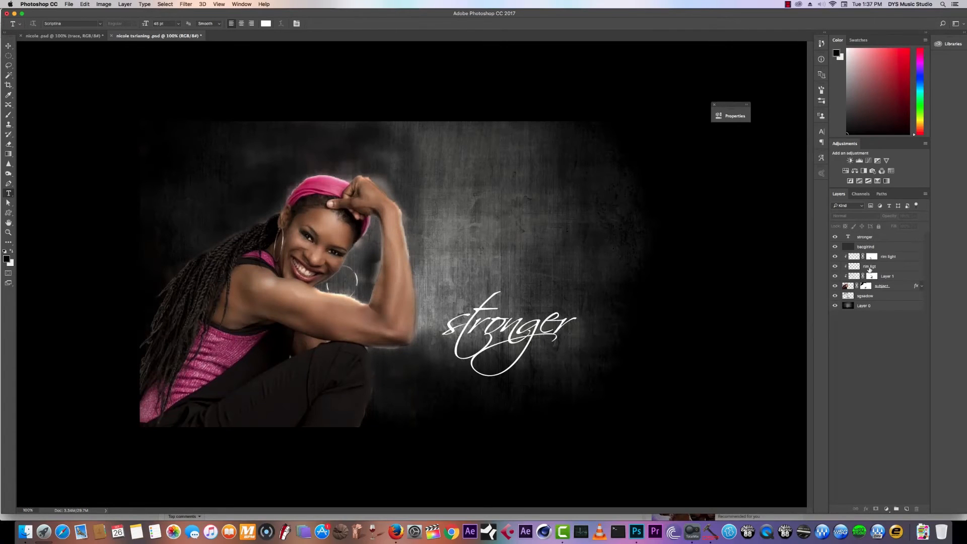
left_click(850, 248)
left_click(835, 247)
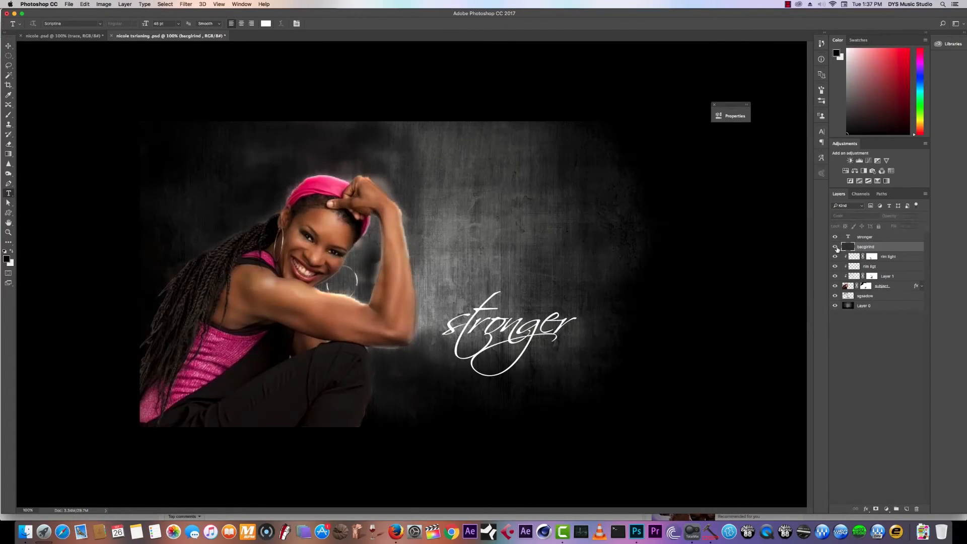
left_click(835, 247)
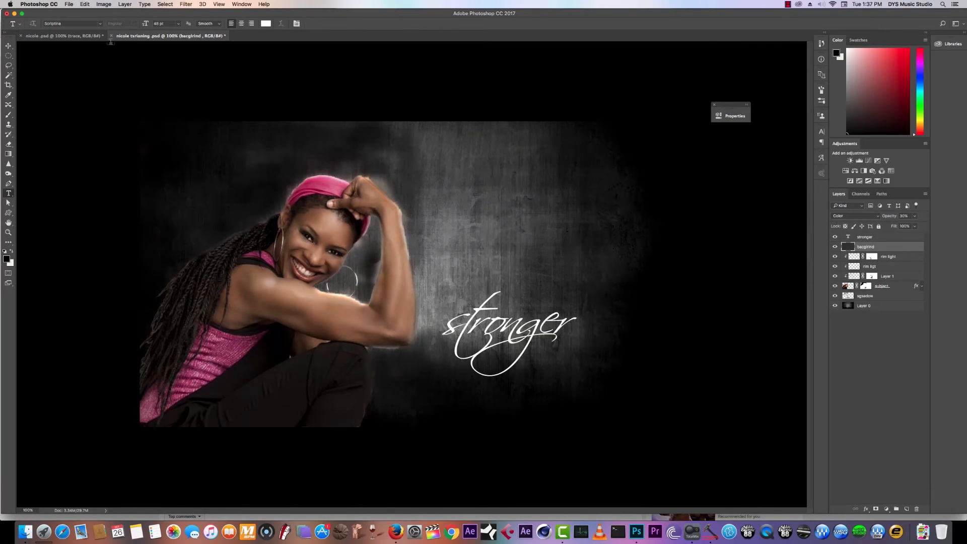
left_click(73, 37)
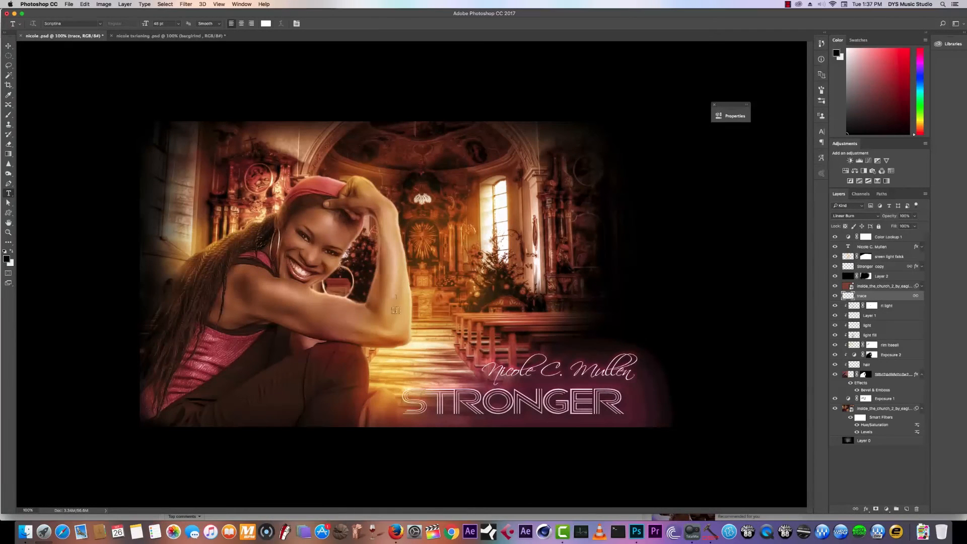
left_click(144, 36)
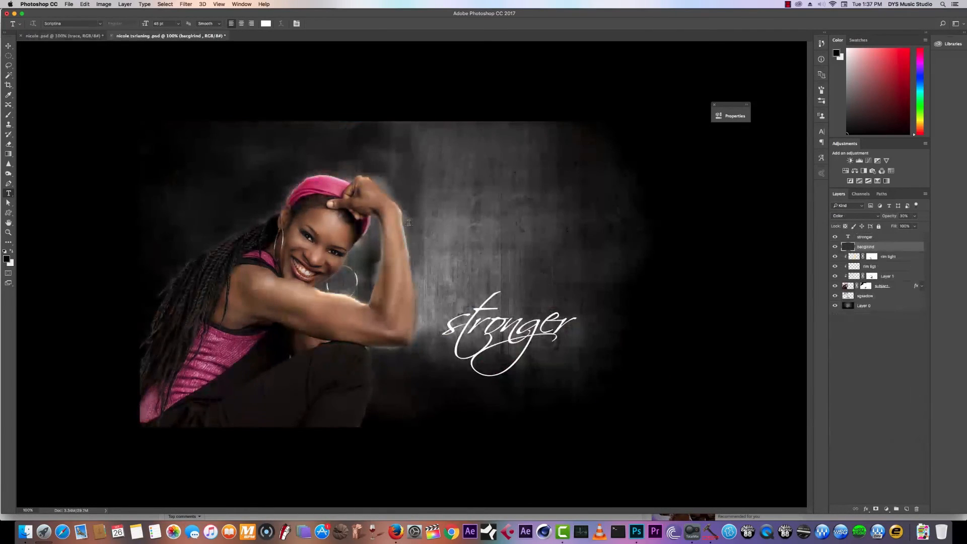